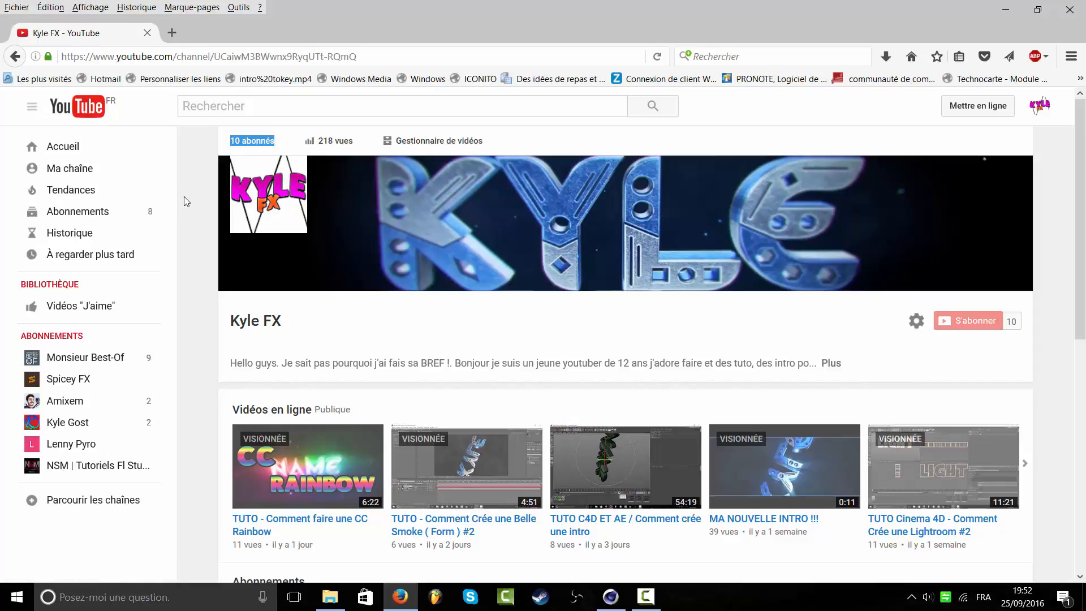
- Switch to Cinema 4D and minimise the screen recorder window covering the workspace
{"action": "left_click", "coordinate": [184, 195]}
{"action": "left_click", "coordinate": [648, 600]}
{"action": "left_click", "coordinate": [613, 600]}
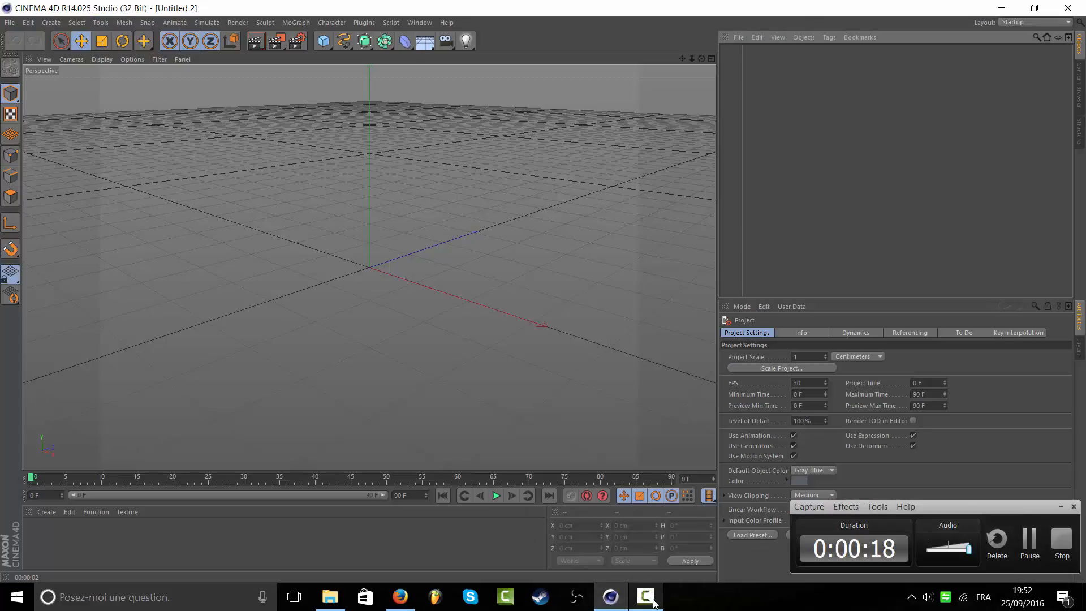
{"action": "left_click", "coordinate": [1062, 515]}
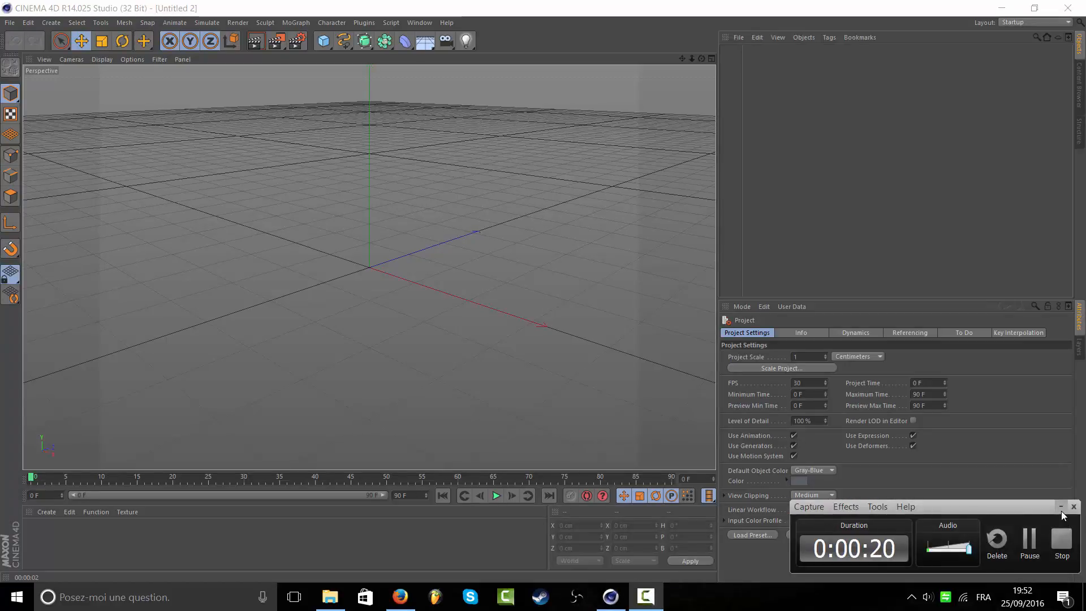
{"action": "left_click", "coordinate": [1061, 508]}
{"action": "mouse_move", "coordinate": [701, 58]}
{"action": "left_mouse_down"}
{"action": "mouse_move", "coordinate": [396, 83]}
{"action": "mouse_move", "coordinate": [701, 59]}
{"action": "mouse_move", "coordinate": [692, 63]}
{"action": "left_mouse_up"}
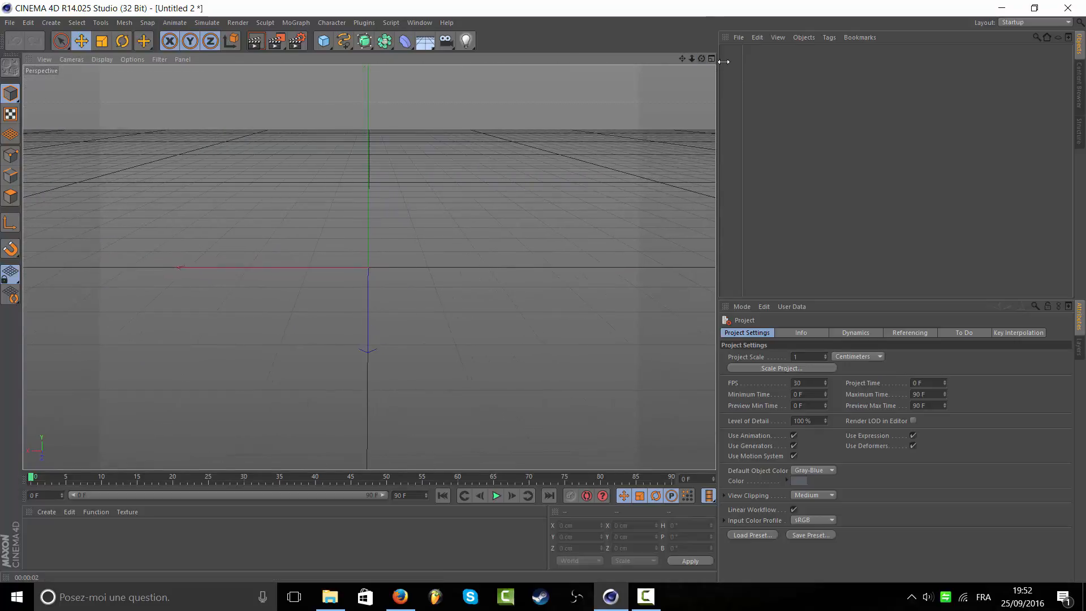
- Switch to Firefox, open the video "TUTO C4D ET AE / Comment crée une intro", pause it and check its comment section
{"action": "left_click", "coordinate": [415, 596]}
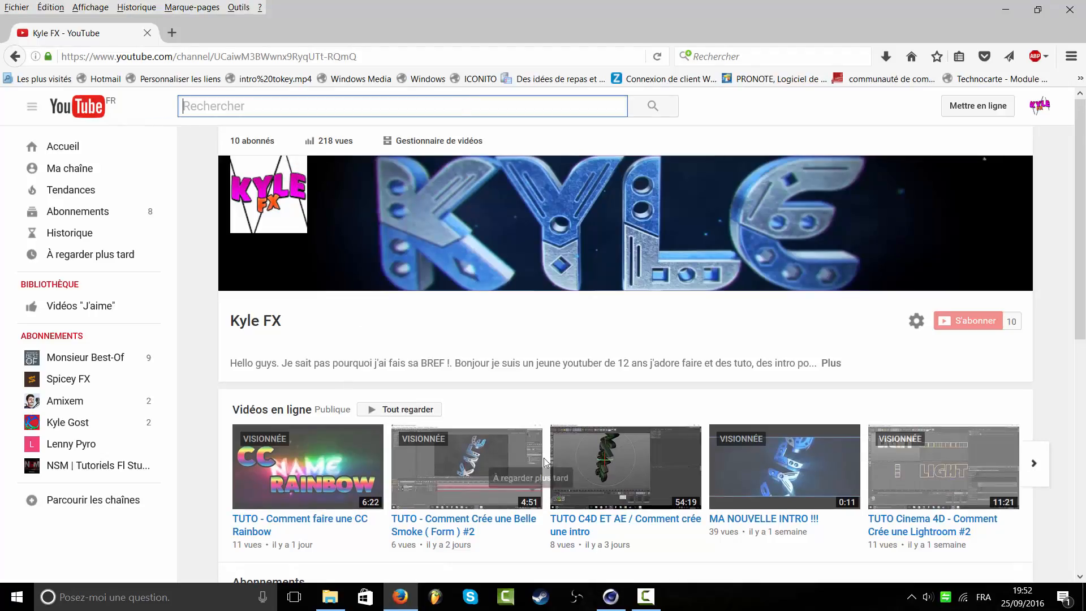
{"action": "left_click", "coordinate": [580, 478]}
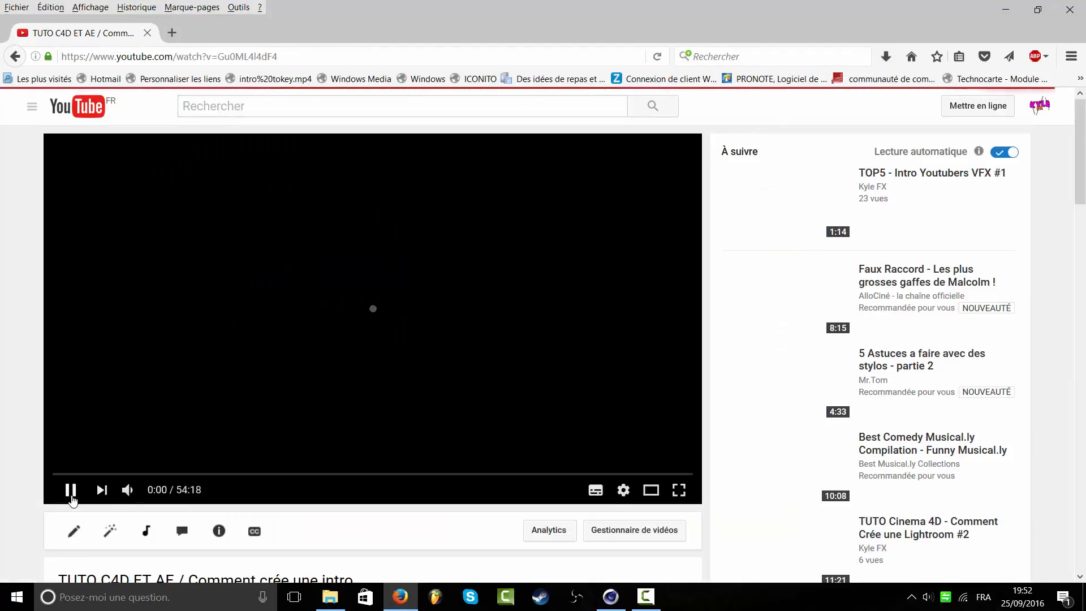
{"action": "left_click", "coordinate": [68, 485]}
{"action": "scroll", "coordinate": [65, 381], "scroll_direction": "down", "scroll_amount": 10}
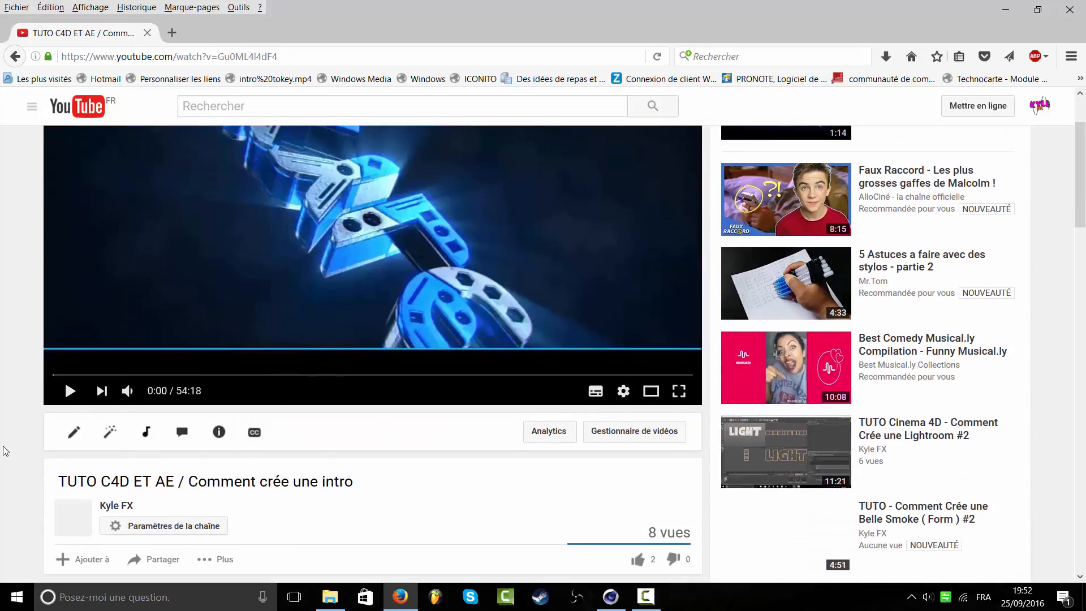
{"action": "scroll", "coordinate": [119, 444], "scroll_direction": "down", "scroll_amount": 3}
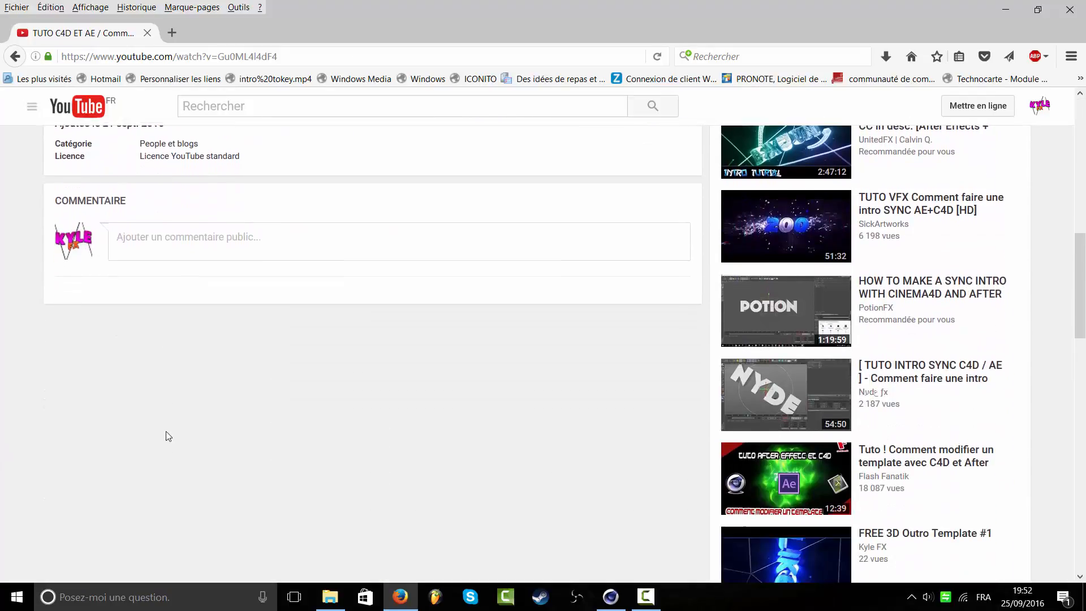
{"action": "scroll", "coordinate": [165, 432], "scroll_direction": "up", "scroll_amount": 6}
- Search YouTube for "kyle gost" and open the Kyle Gost channel
{"action": "left_click", "coordinate": [373, 104]}
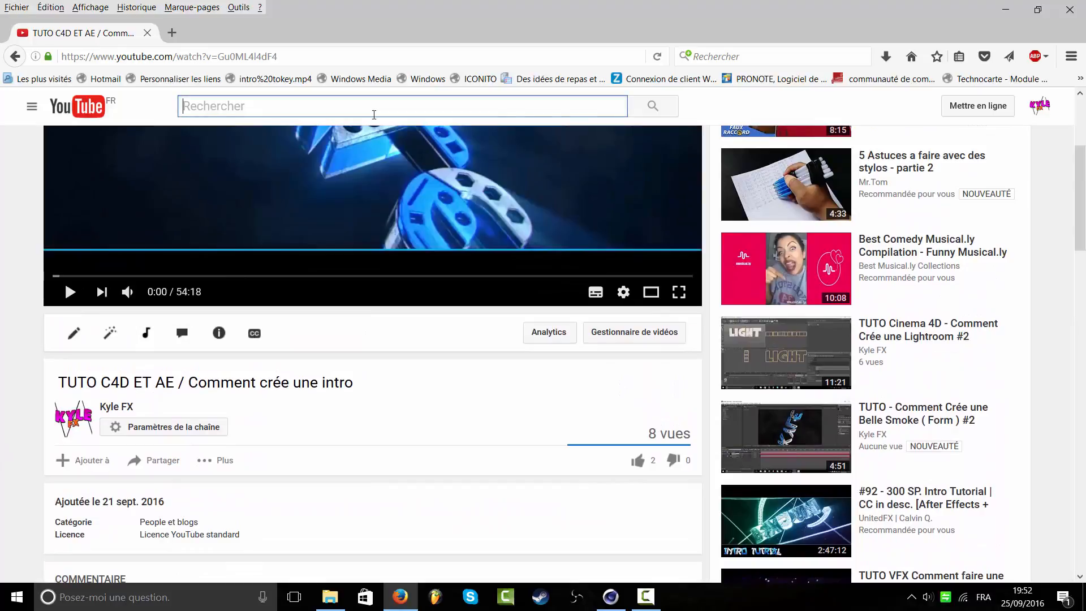
{"action": "type", "text": "kyle gost"}
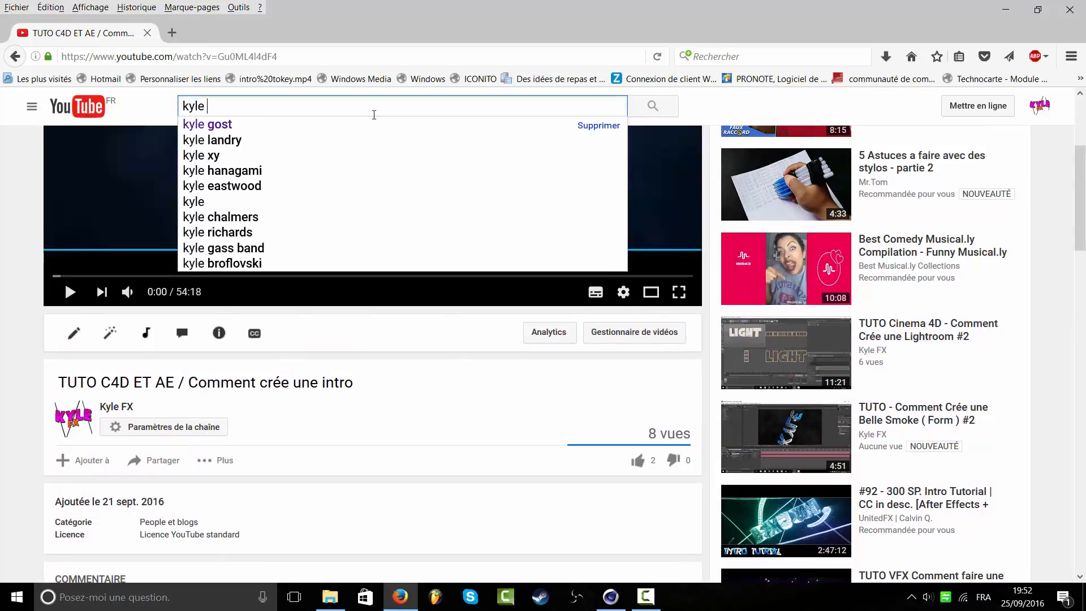
{"action": "key", "text": "Return"}
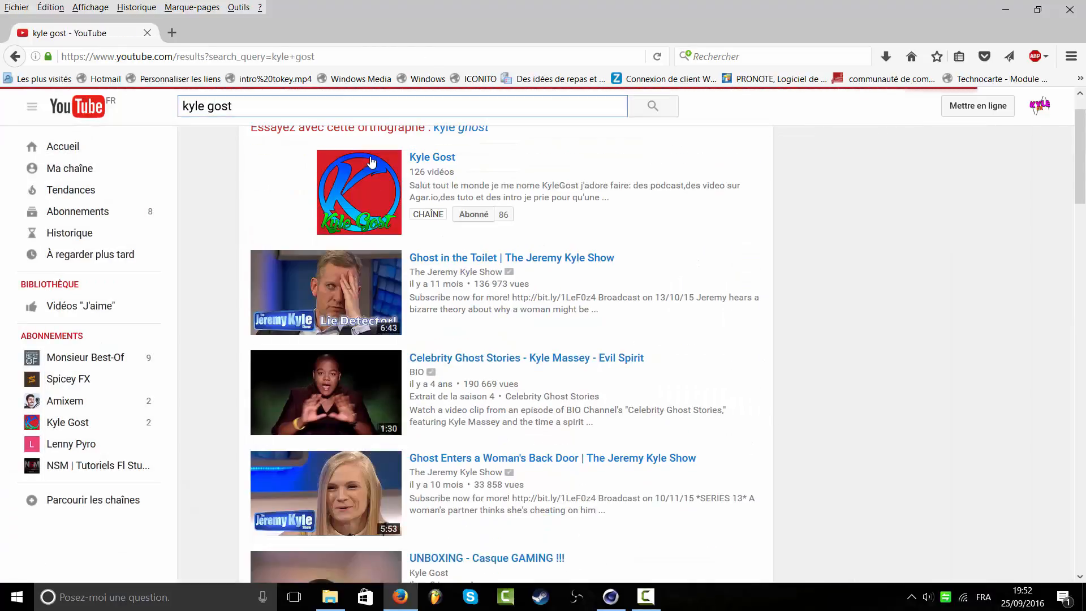
{"action": "left_click", "coordinate": [362, 193]}
- Open the video "TUTO C4D et AE / Comment crée une intro snyc" from the channel's uploaded videos
{"action": "scroll", "coordinate": [378, 212], "scroll_direction": "down", "scroll_amount": 5}
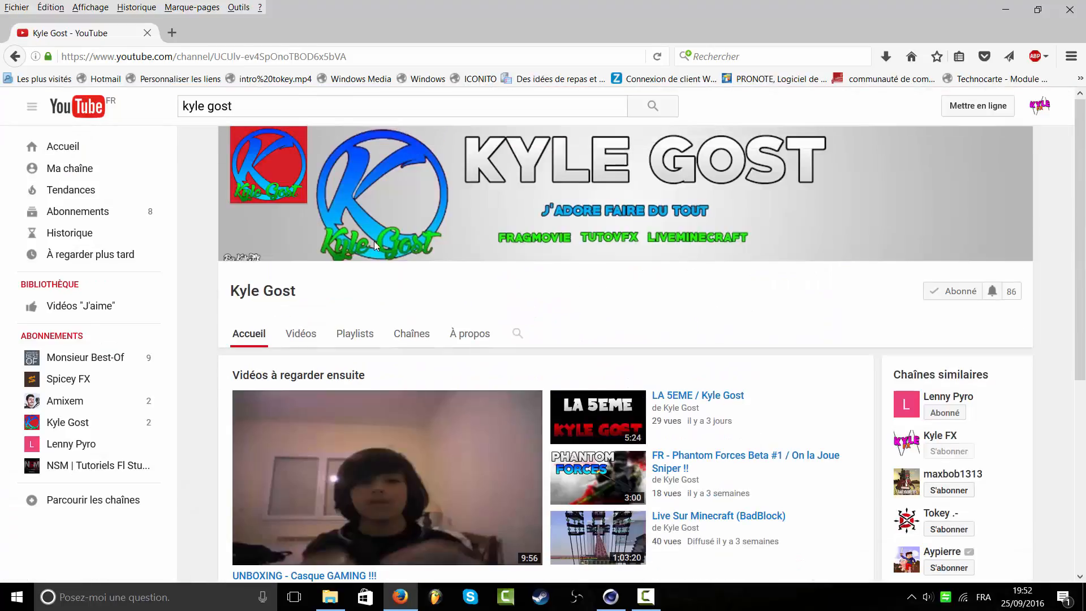
{"action": "left_click", "coordinate": [303, 338]}
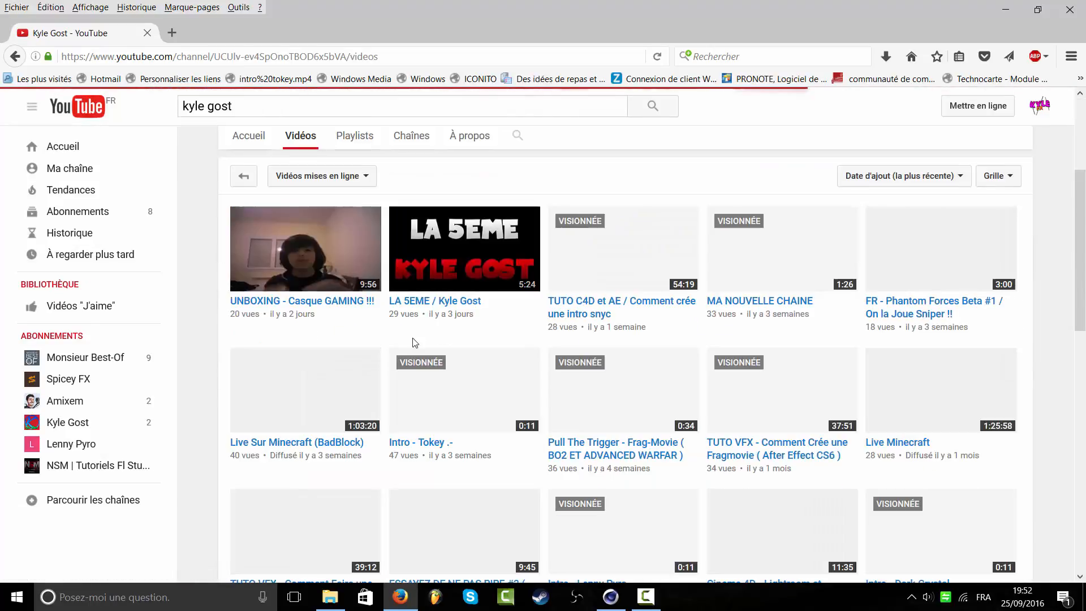
{"action": "left_click", "coordinate": [233, 385]}
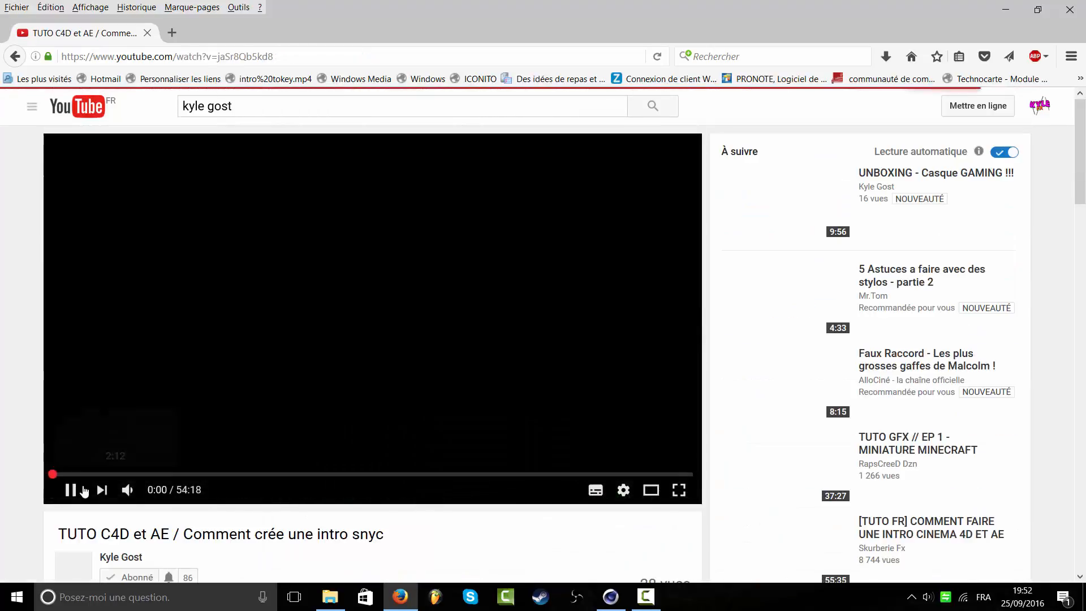
- Read the comments under the video, especially the one asking about the letter pack
{"action": "scroll", "coordinate": [170, 380], "scroll_direction": "down", "scroll_amount": 8}
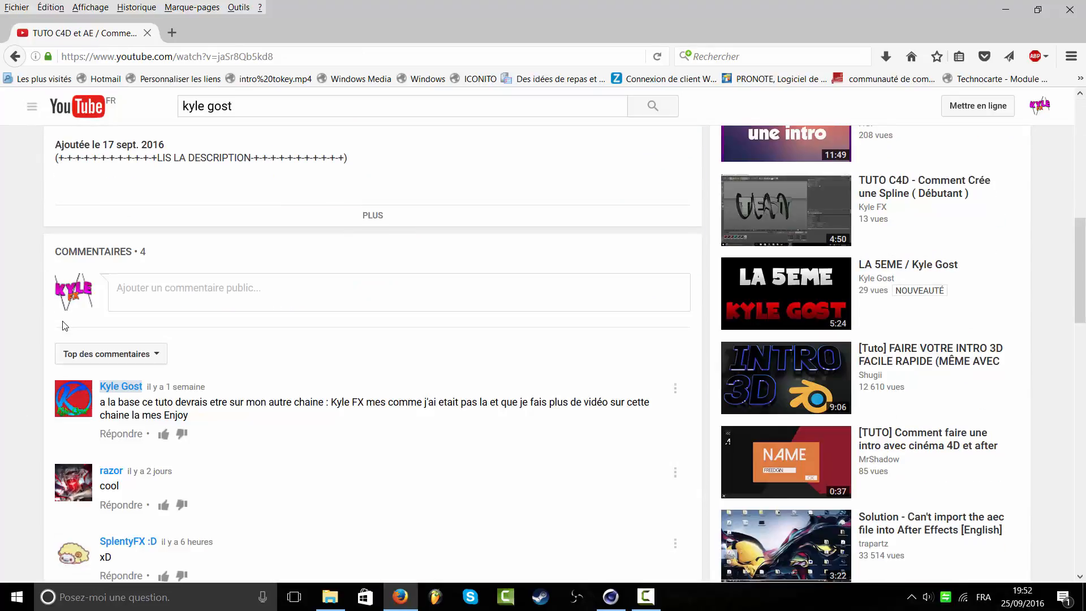
{"action": "scroll", "coordinate": [62, 328], "scroll_direction": "down", "scroll_amount": 5}
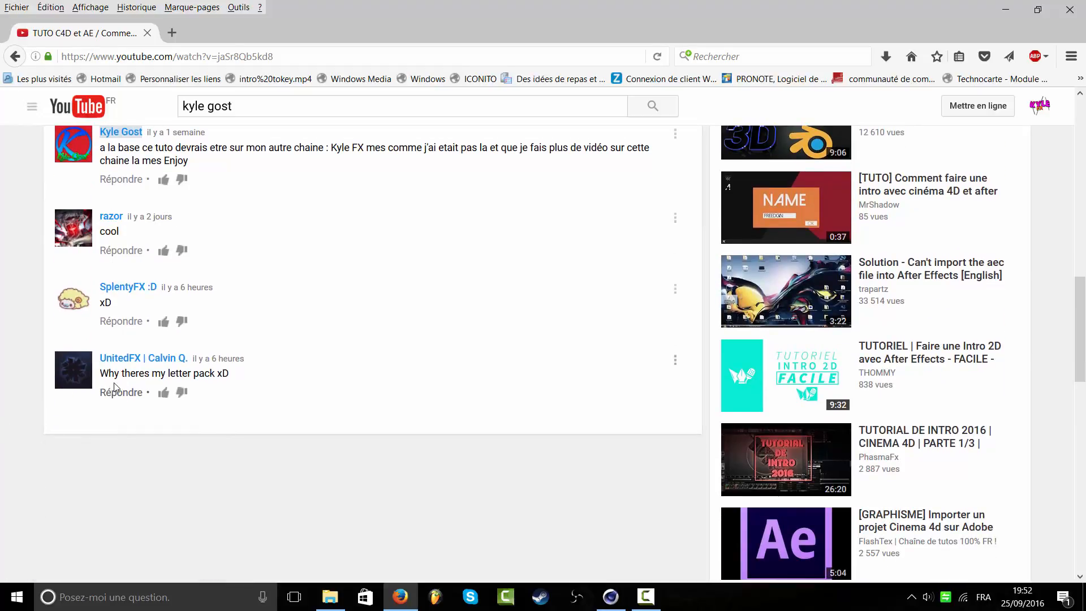
{"action": "left_click_drag", "start_coordinate": [100, 377], "coordinate": [151, 375]}
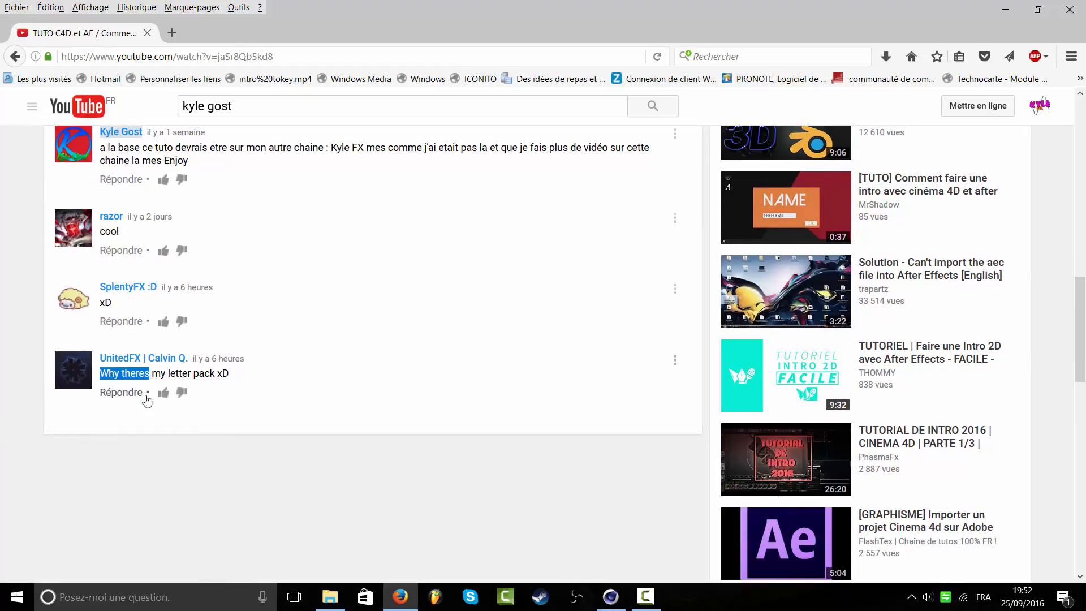
{"action": "left_click", "coordinate": [146, 406]}
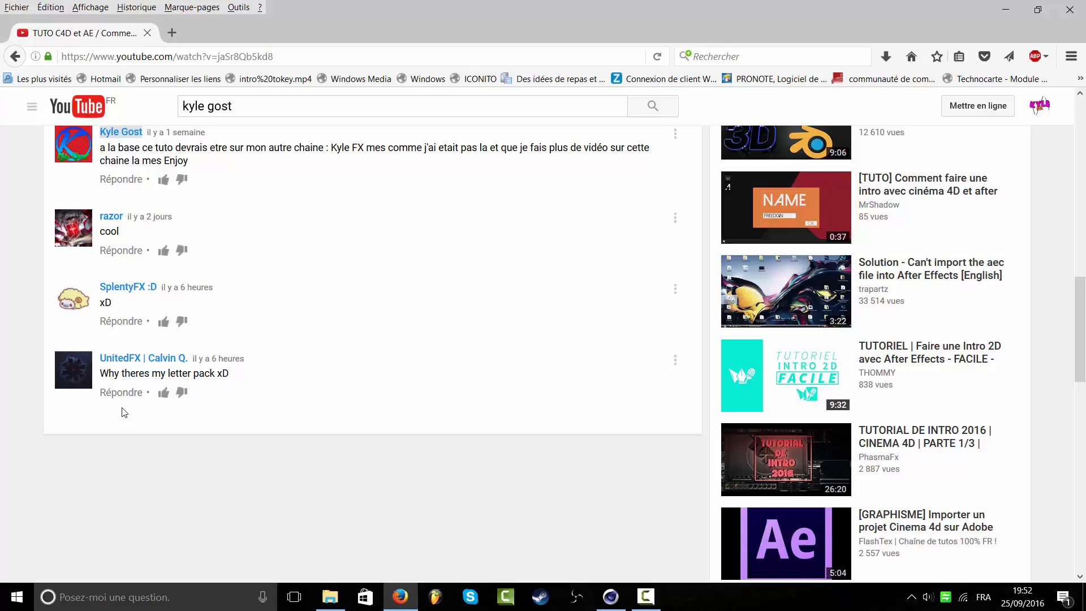
{"action": "left_click_drag", "start_coordinate": [100, 376], "coordinate": [211, 384]}
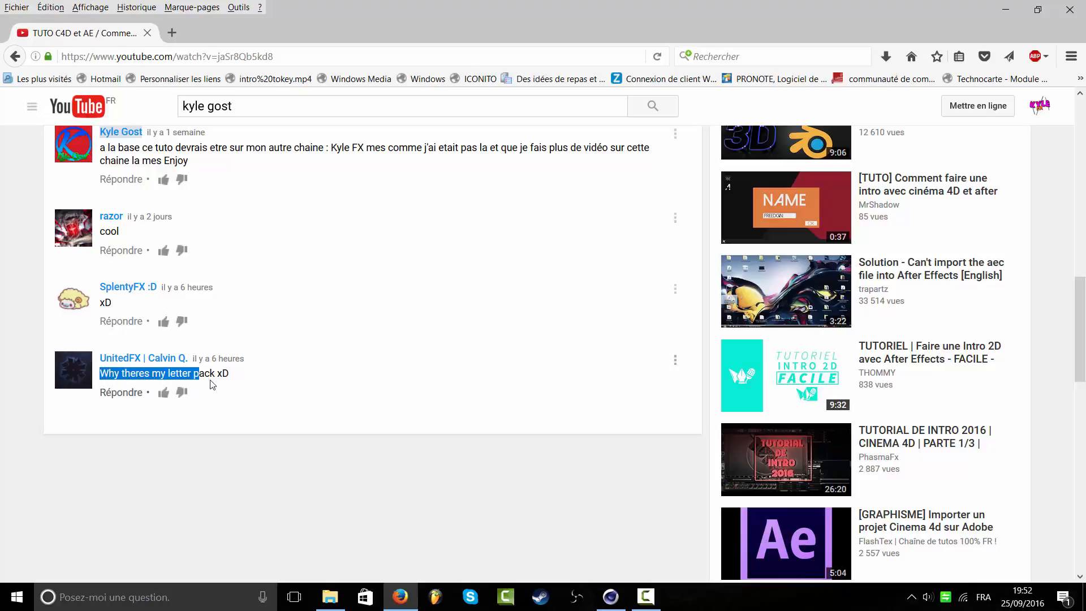
{"action": "left_click", "coordinate": [210, 399]}
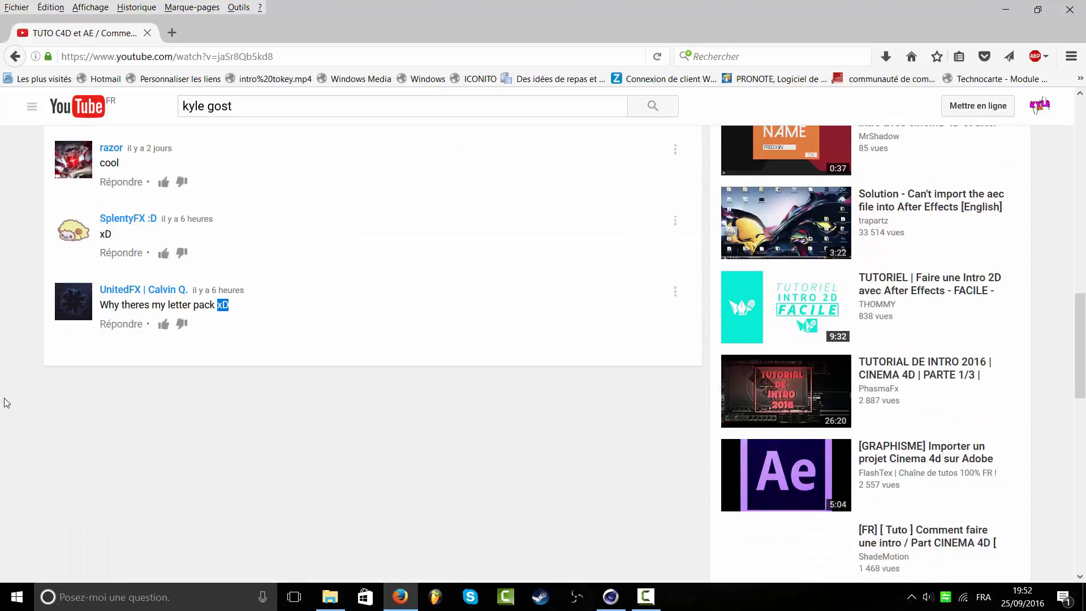
{"action": "scroll", "coordinate": [5, 402], "scroll_direction": "down", "scroll_amount": 1}
{"action": "left_click", "coordinate": [6, 402]}
{"action": "scroll", "coordinate": [5, 401], "scroll_direction": "up", "scroll_amount": 5}
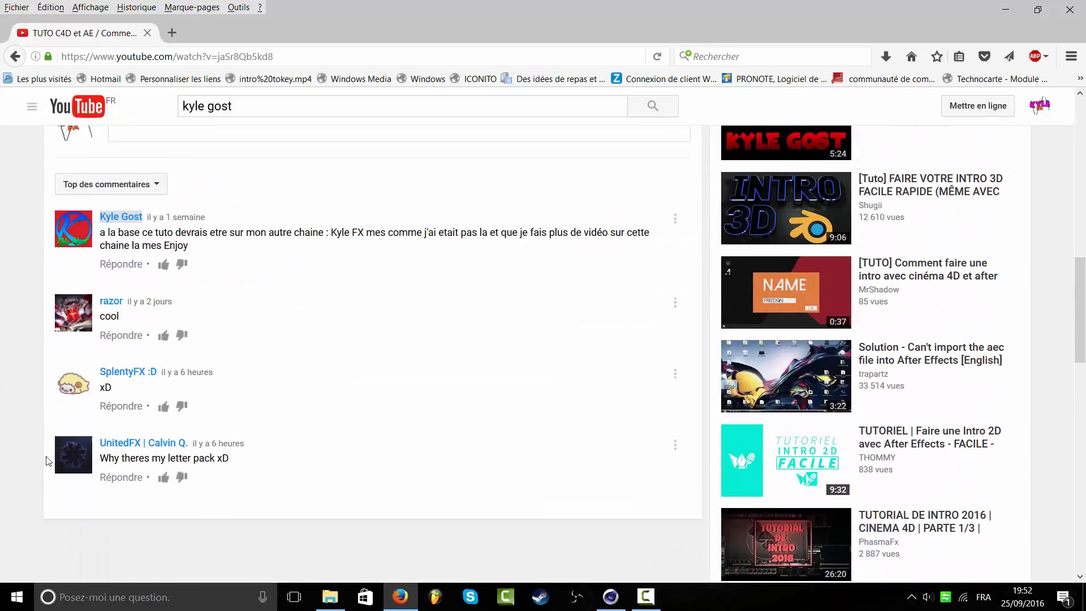
{"action": "scroll", "coordinate": [23, 452], "scroll_direction": "up", "scroll_amount": 3}
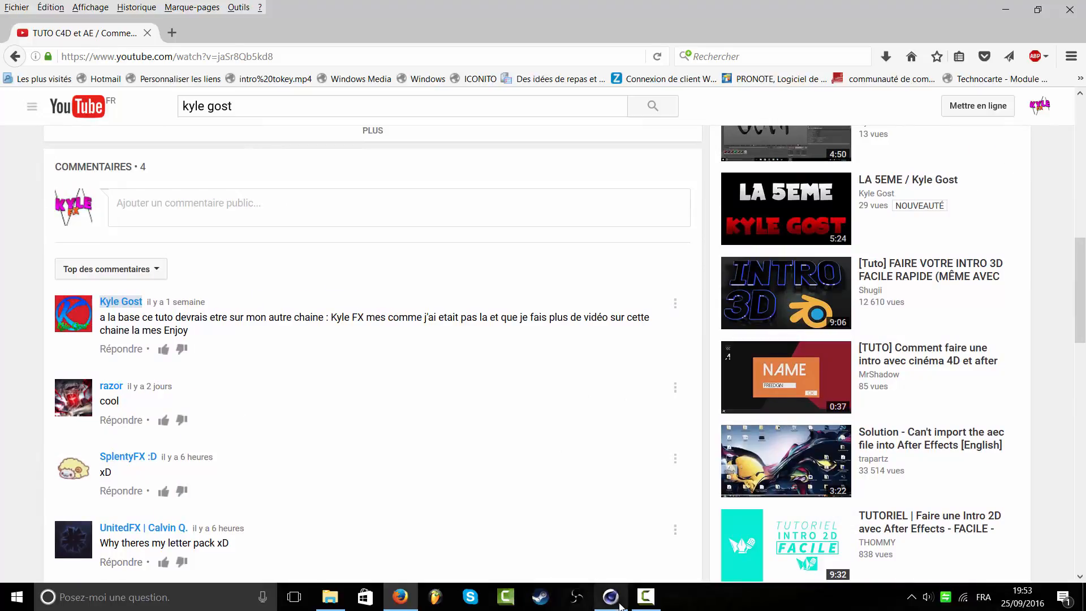
- Switch to Cinema 4D and display the Front view at full size
{"action": "left_click", "coordinate": [619, 603]}
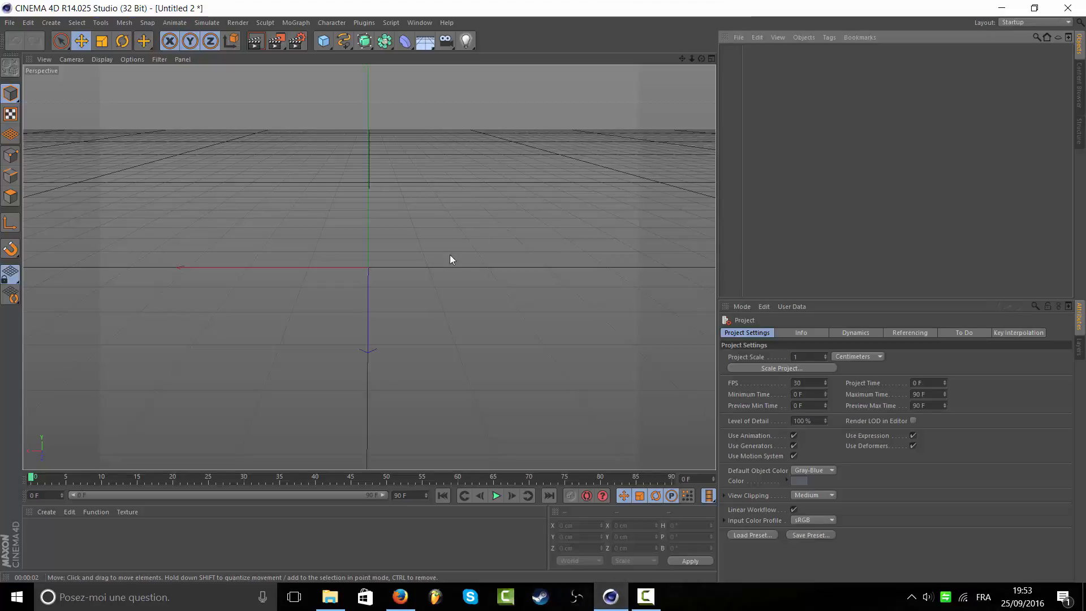
{"action": "middle_click", "coordinate": [368, 270]}
{"action": "middle_click", "coordinate": [284, 198]}
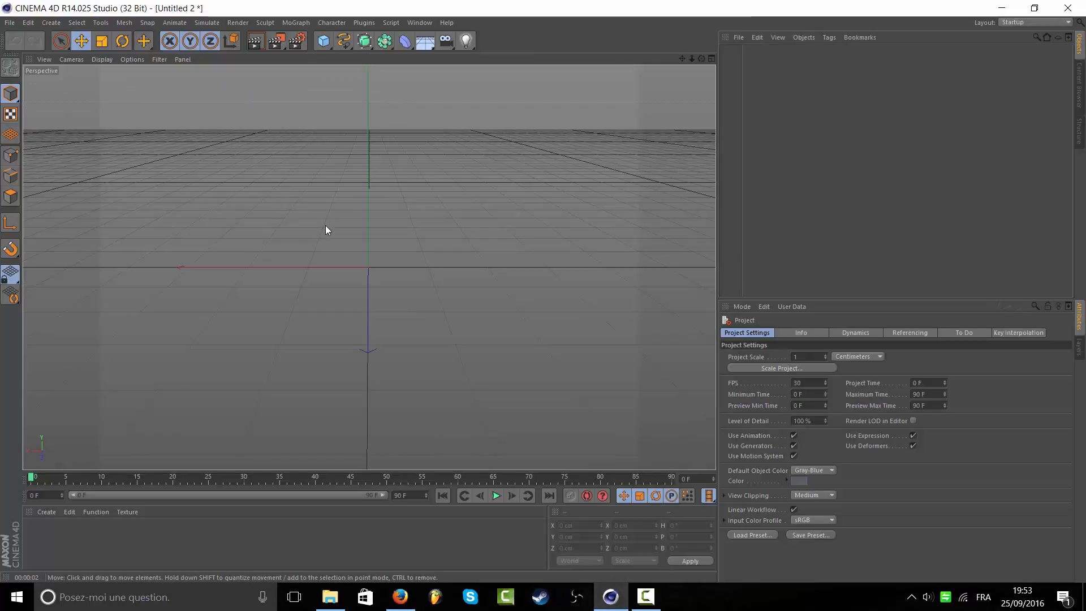
{"action": "middle_click", "coordinate": [371, 263]}
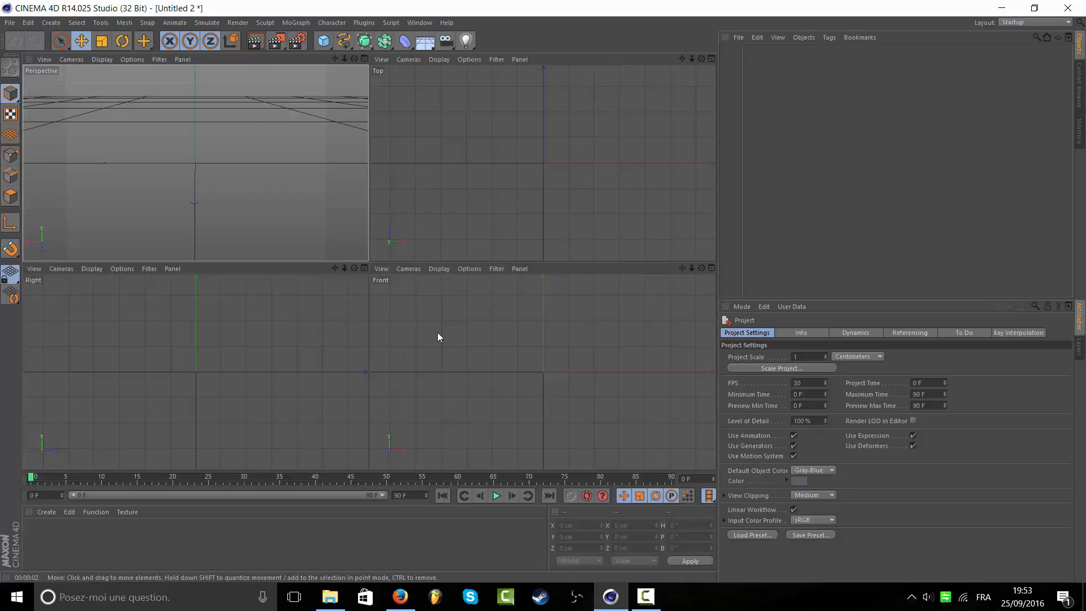
{"action": "middle_click", "coordinate": [473, 339]}
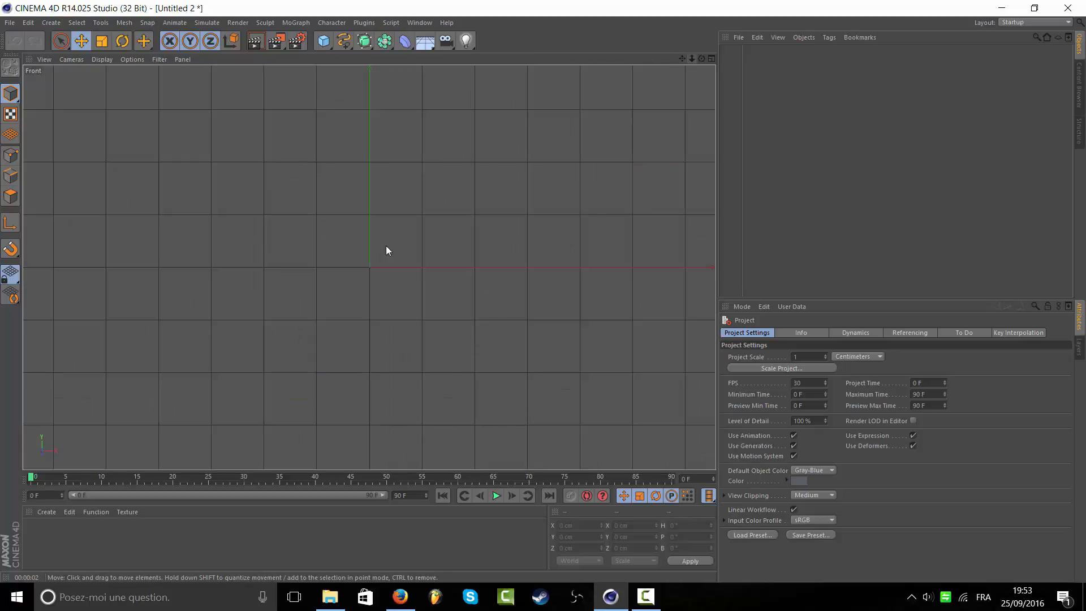
{"action": "middle_click", "coordinate": [245, 192]}
{"action": "middle_click", "coordinate": [434, 342]}
{"action": "left_click_drag", "start_coordinate": [692, 60], "coordinate": [688, 68]}
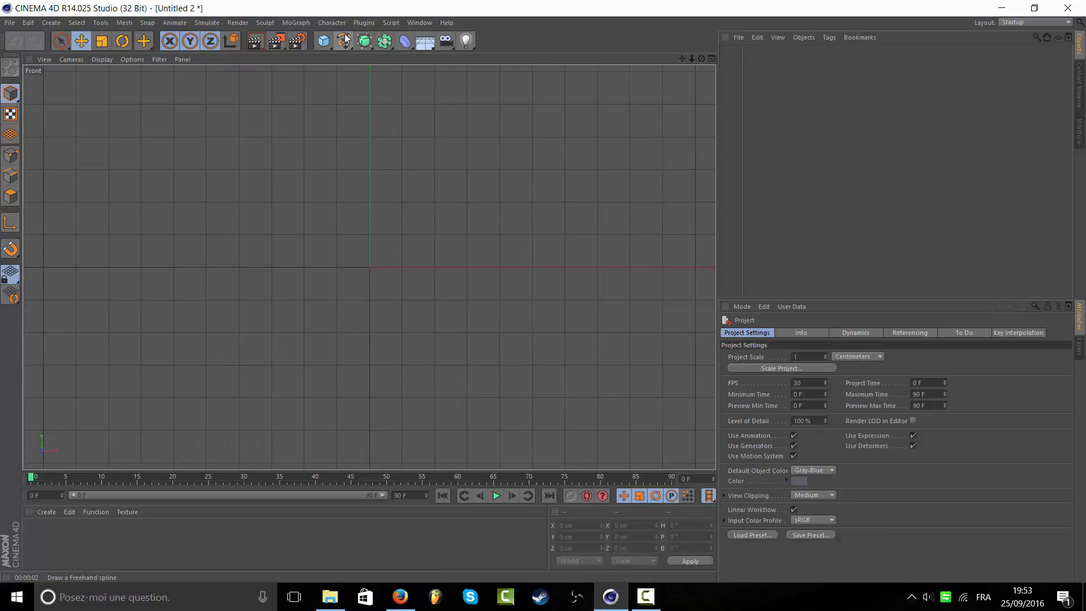
- Add a Text spline at the origin in the Front view
{"action": "left_click", "coordinate": [297, 23]}
{"action": "left_click", "coordinate": [301, 23]}
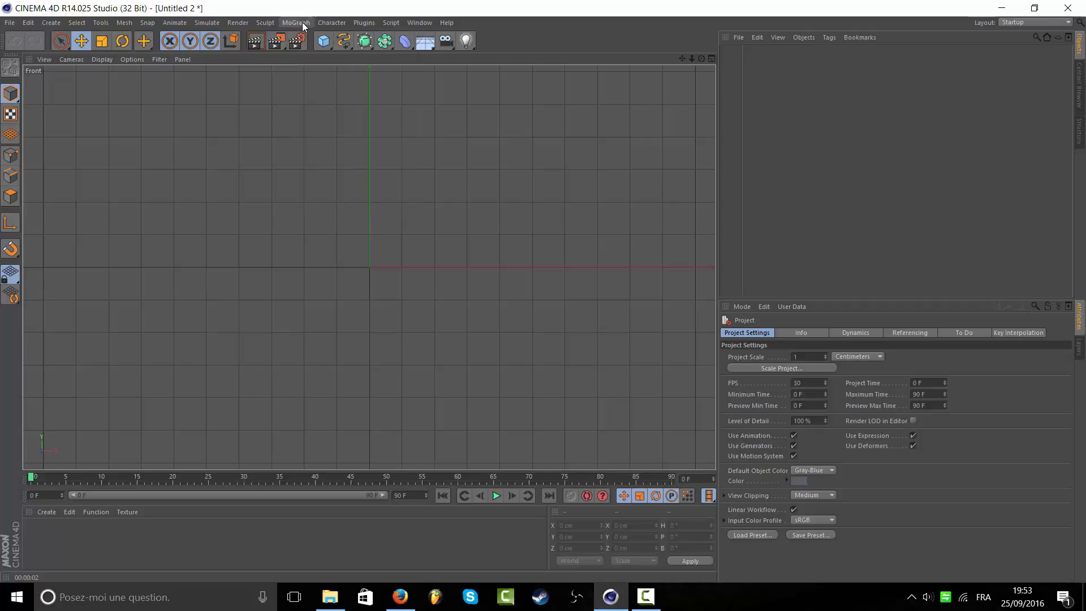
{"action": "left_click", "coordinate": [344, 40]}
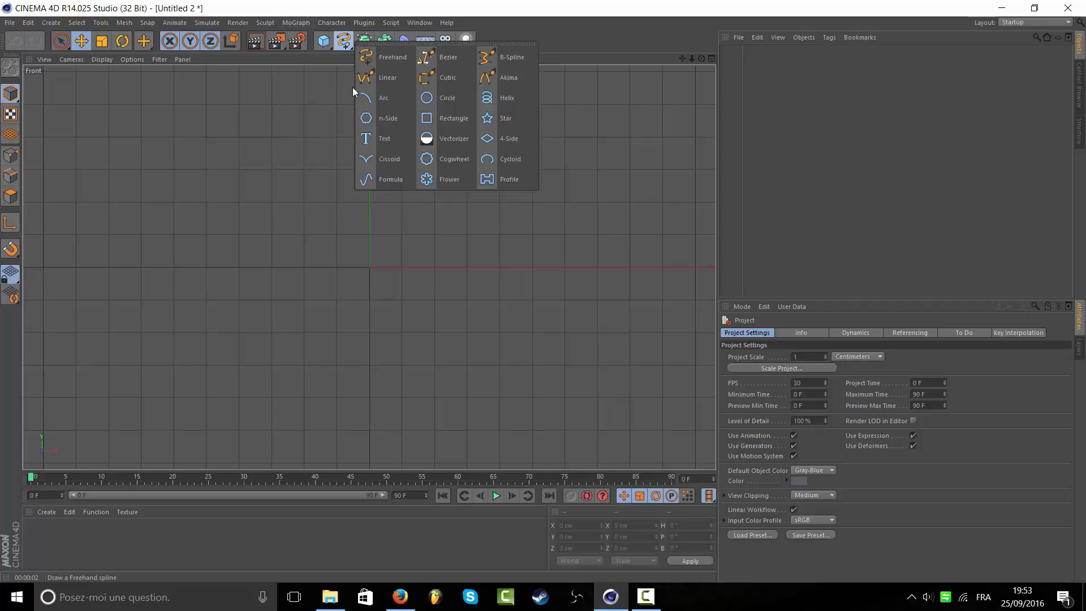
{"action": "left_click", "coordinate": [390, 140]}
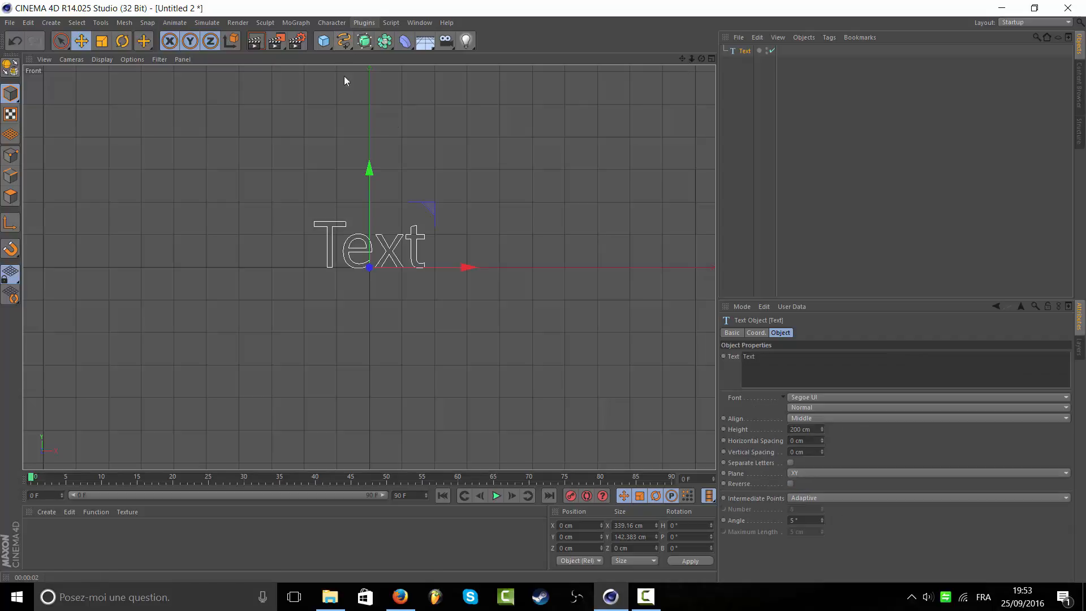
{"action": "scroll", "coordinate": [371, 267], "scroll_direction": "up", "scroll_amount": 5}
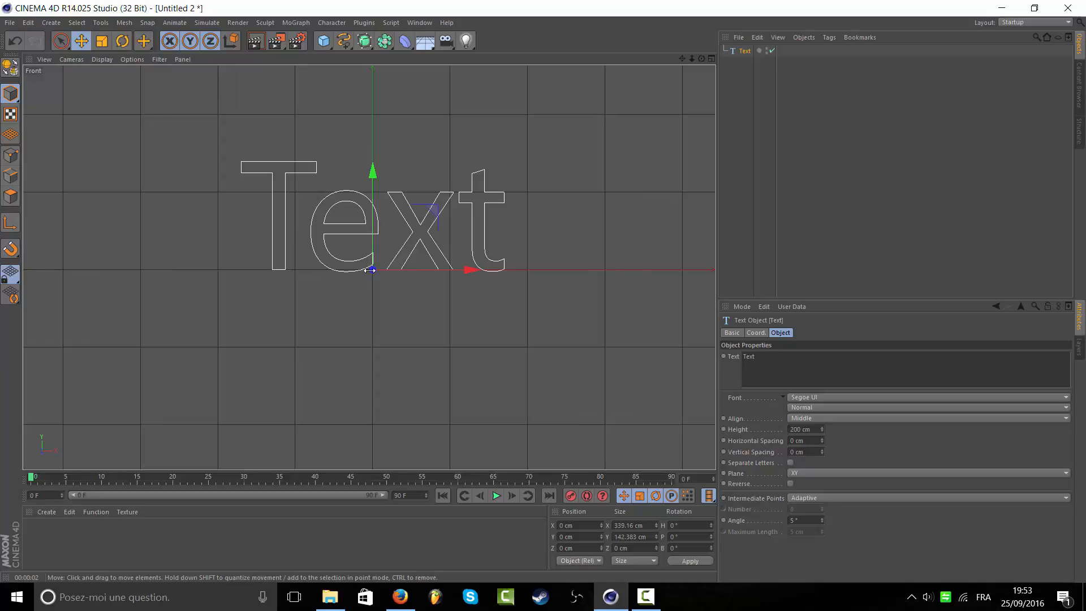
{"action": "scroll", "coordinate": [371, 270], "scroll_direction": "up", "scroll_amount": 3}
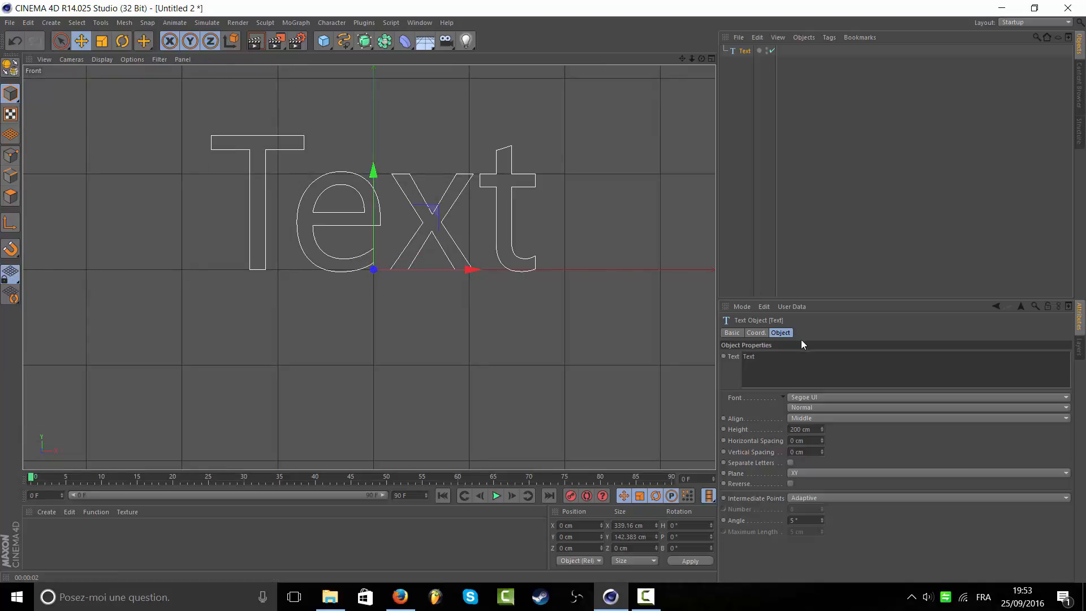
- Replace the Text spline's content with "o"
{"action": "double_click", "coordinate": [749, 356]}
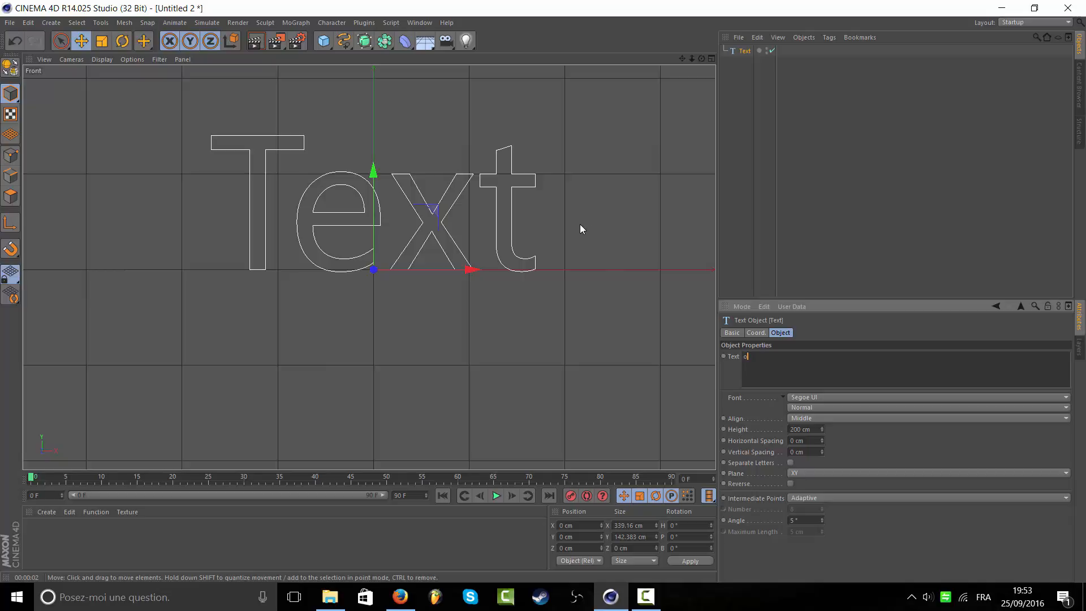
{"action": "type", "text": "o"}
{"action": "left_click", "coordinate": [789, 253]}
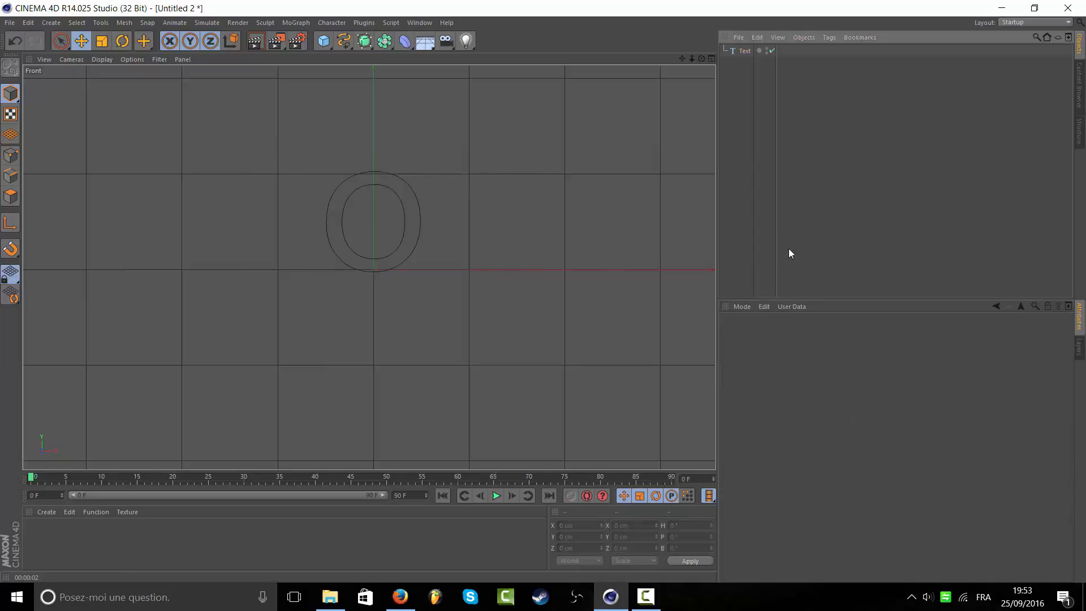
- Set the Text spline's font to GoGoPosterPunch in the Regular style
{"action": "left_click", "coordinate": [744, 51]}
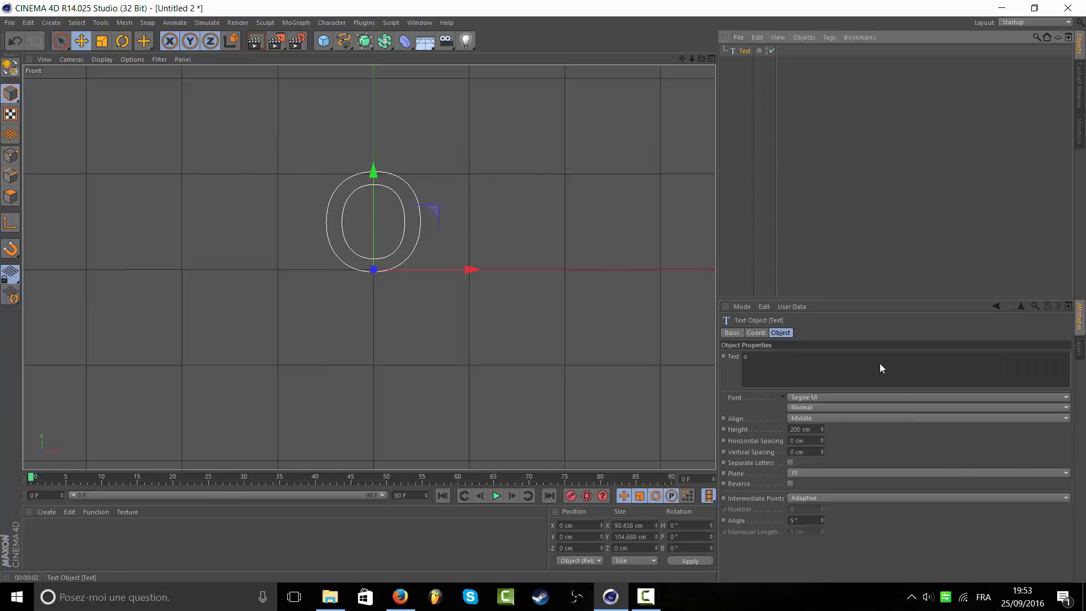
{"action": "left_click", "coordinate": [898, 400]}
{"action": "scroll", "coordinate": [896, 395], "scroll_direction": "up", "scroll_amount": 5}
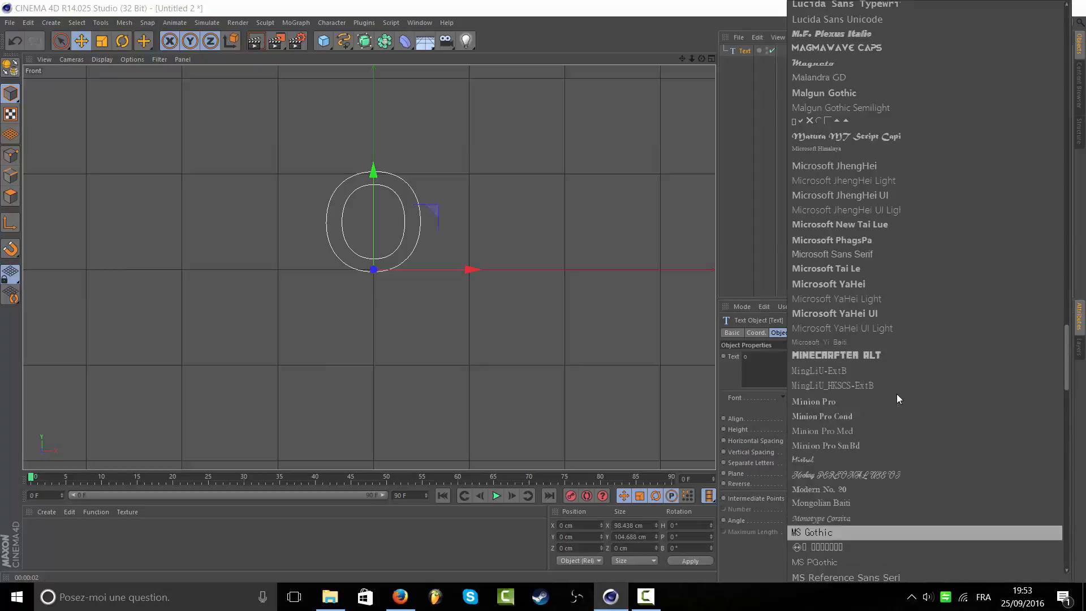
{"action": "scroll", "coordinate": [897, 394], "scroll_direction": "up", "scroll_amount": 15}
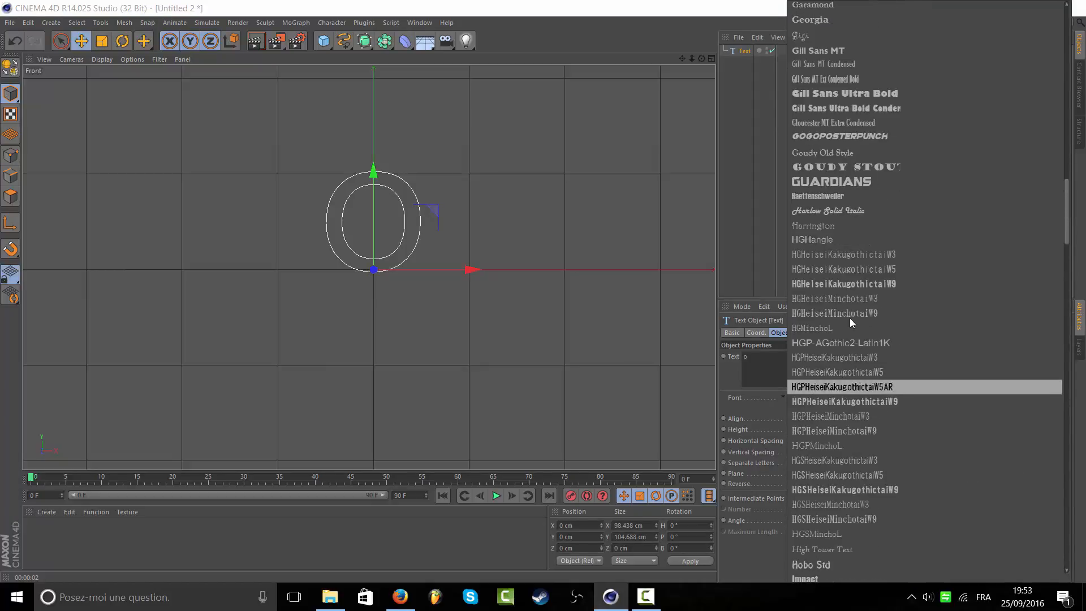
{"action": "left_click", "coordinate": [857, 138]}
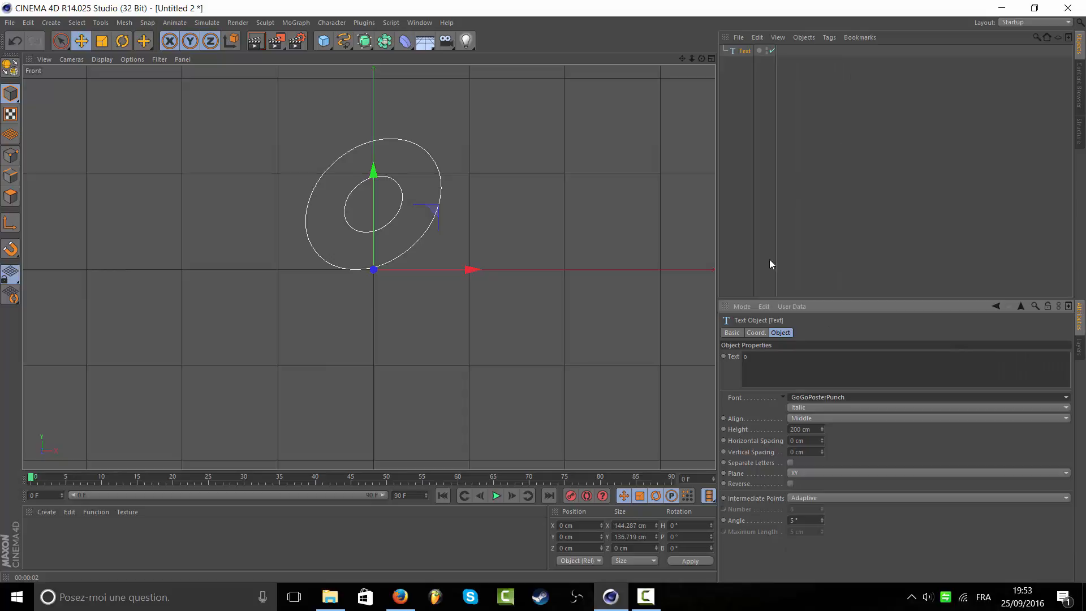
{"action": "left_click", "coordinate": [828, 407]}
{"action": "left_click", "coordinate": [830, 429]}
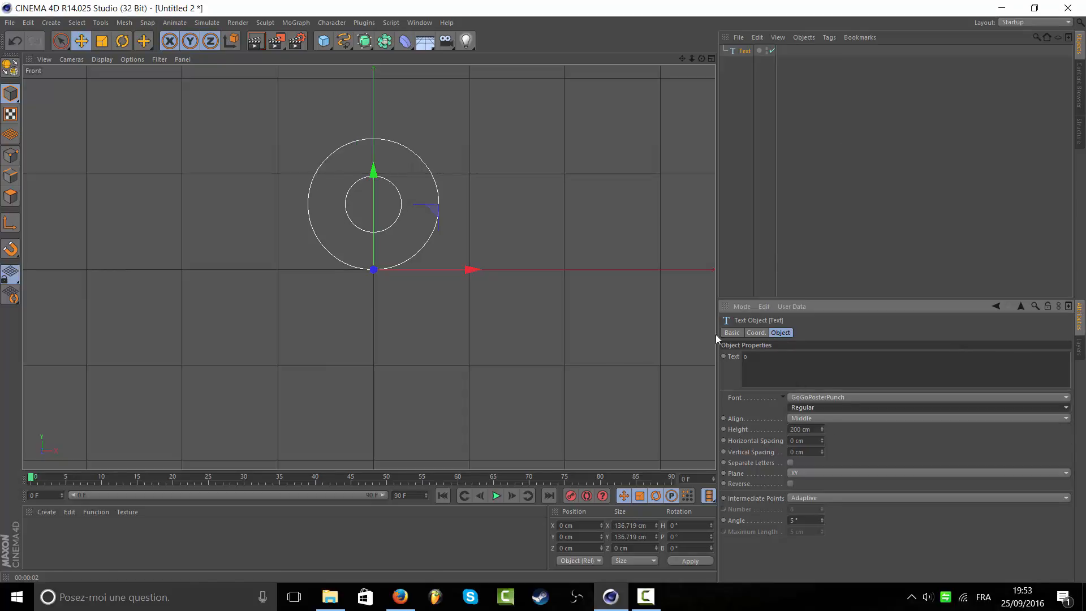
- Set the Text spline's Y position to -68 cm so the letter is centred on the origin
{"action": "scroll", "coordinate": [424, 255], "scroll_direction": "up", "scroll_amount": 4}
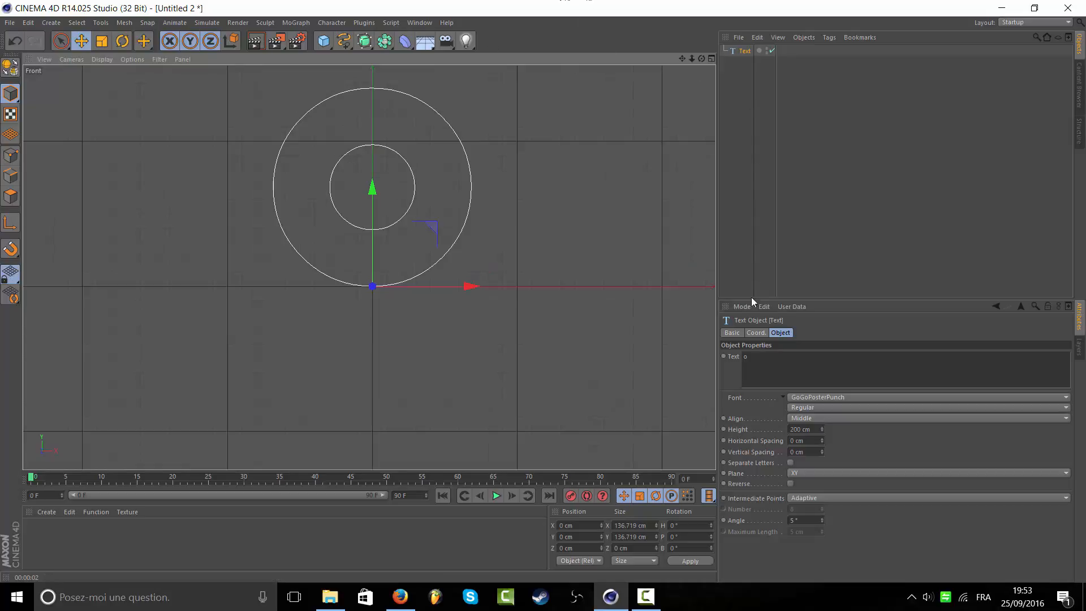
{"action": "left_click", "coordinate": [756, 333]}
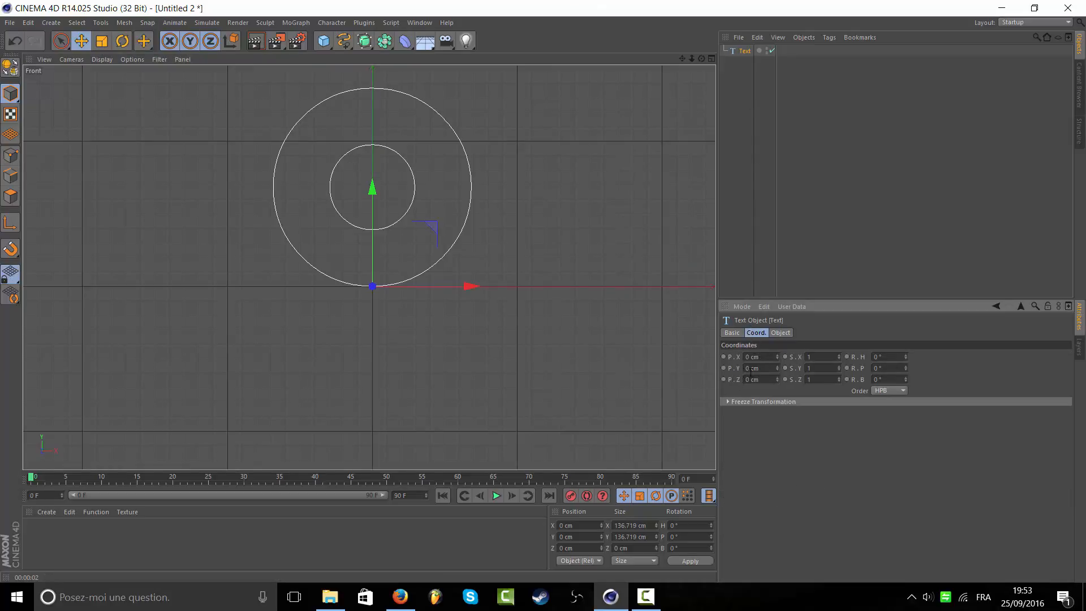
{"action": "left_click", "coordinate": [761, 368]}
{"action": "type", "text": "-68"}
{"action": "left_click", "coordinate": [793, 292]}
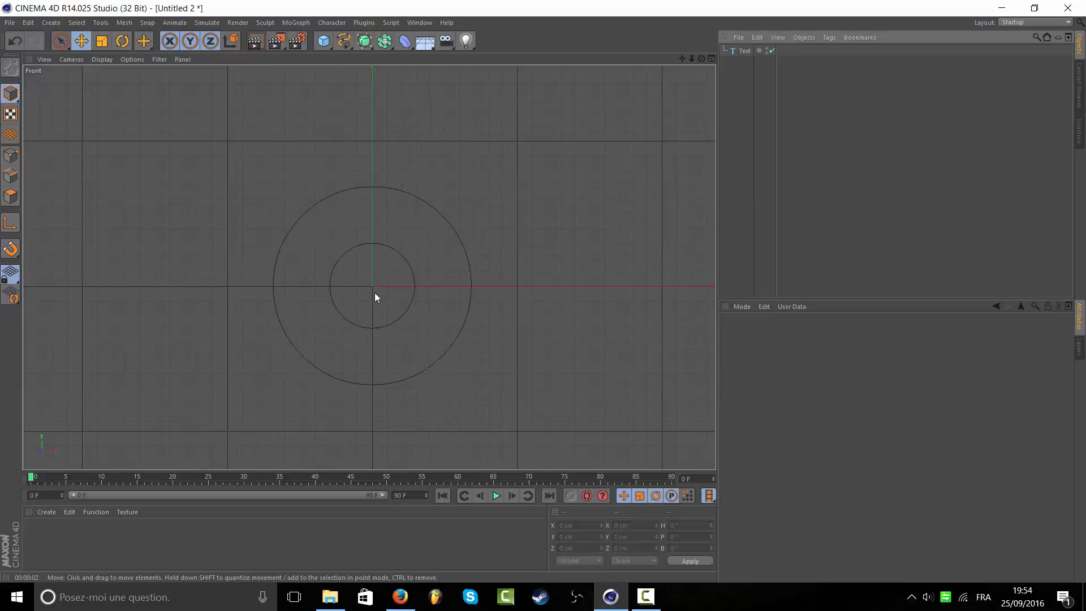
{"action": "scroll", "coordinate": [373, 290], "scroll_direction": "up", "scroll_amount": 3}
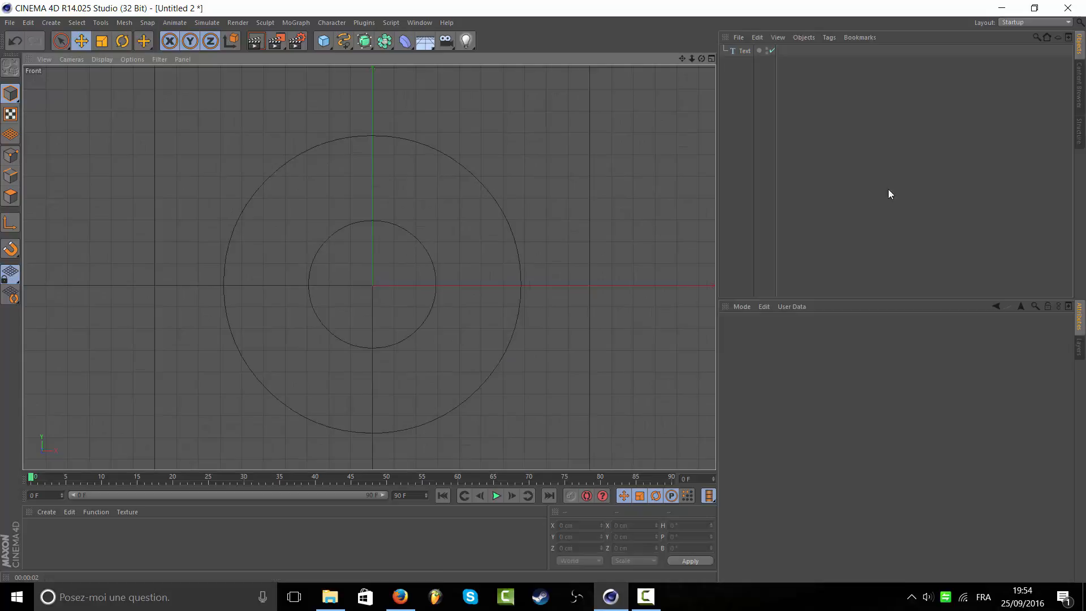
- Rename the Text spline object to "O"
{"action": "left_click", "coordinate": [730, 52]}
{"action": "double_click", "coordinate": [743, 51]}
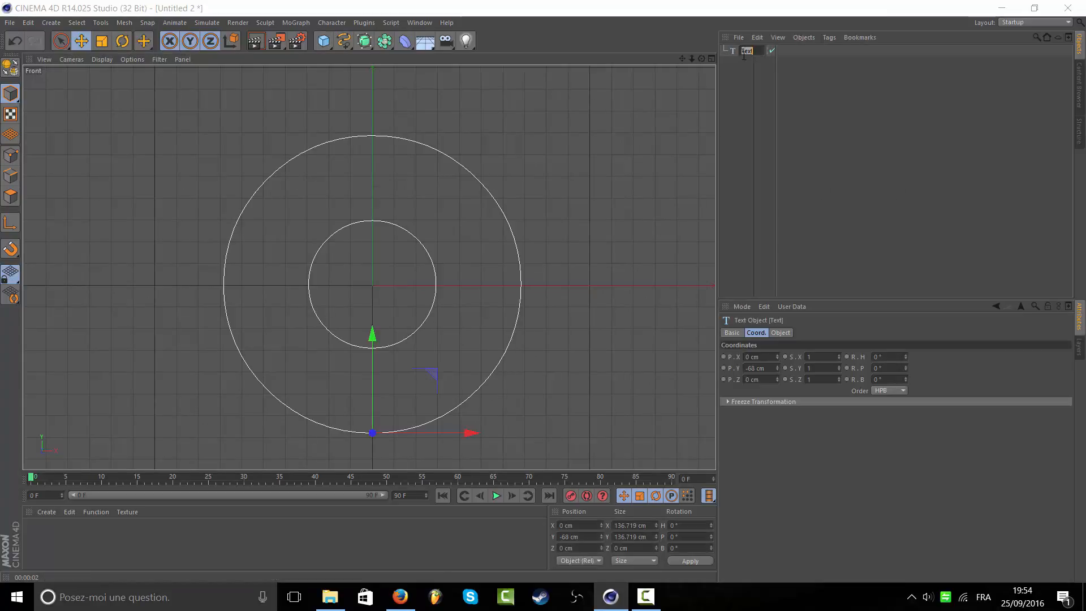
{"action": "type", "text": "o"}
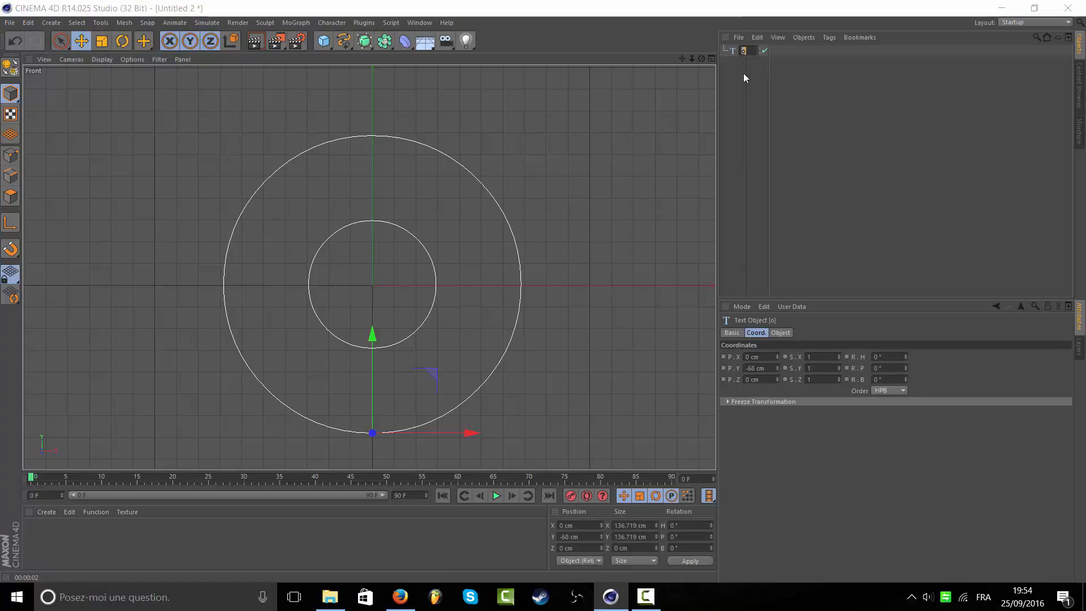
{"action": "key", "text": "Return"}
{"action": "left_click", "coordinate": [746, 52]}
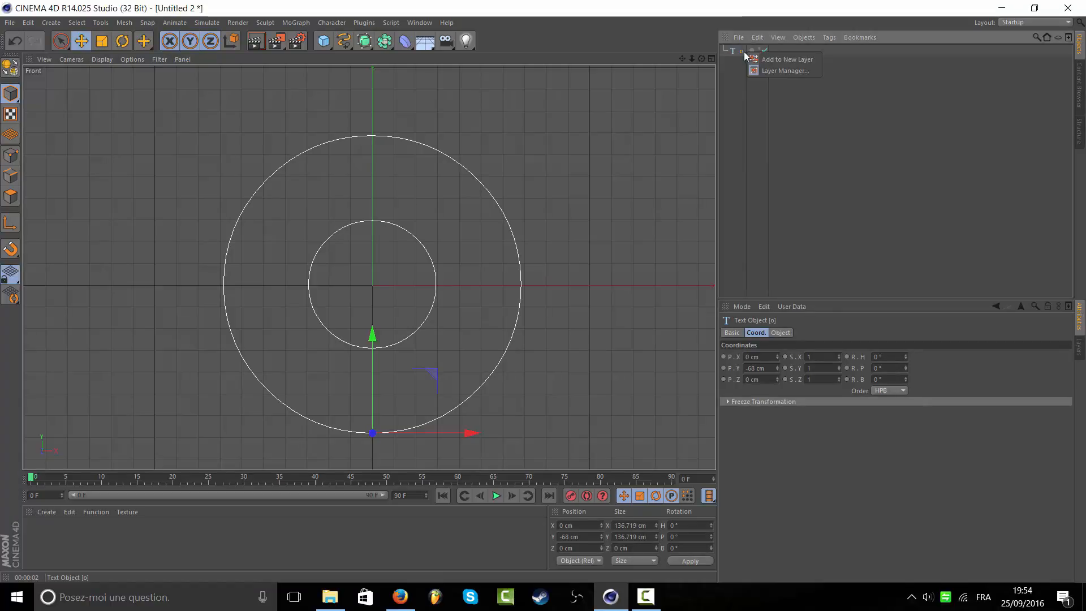
{"action": "double_click", "coordinate": [742, 52]}
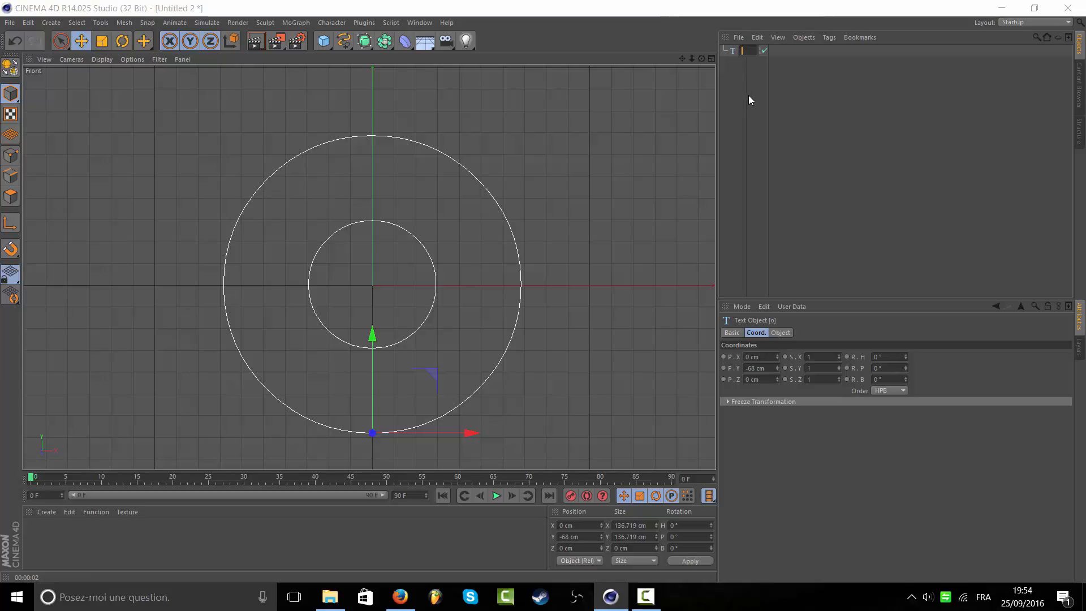
{"action": "key", "text": "Return"}
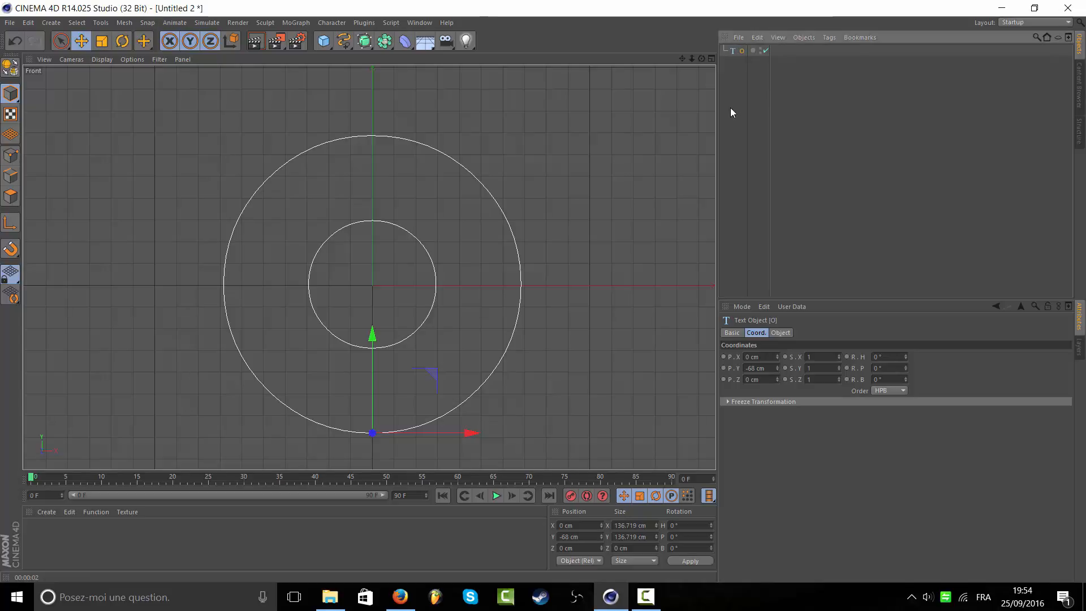
- Draw a zigzag Linear spline up through the middle of the O, from below the letter to above it
{"action": "left_click", "coordinate": [344, 40]}
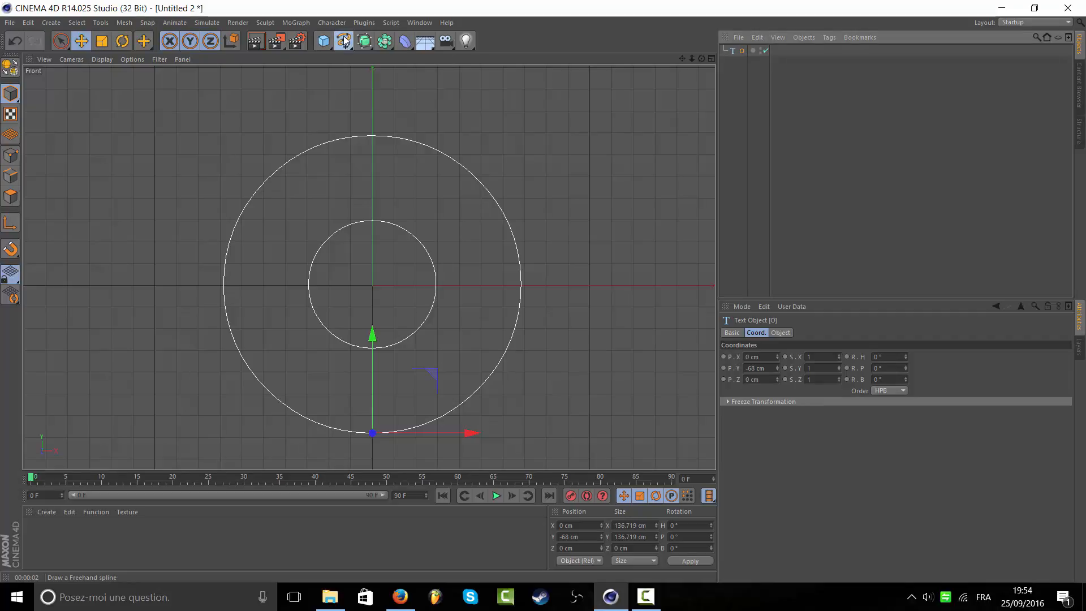
{"action": "left_click", "coordinate": [376, 79]}
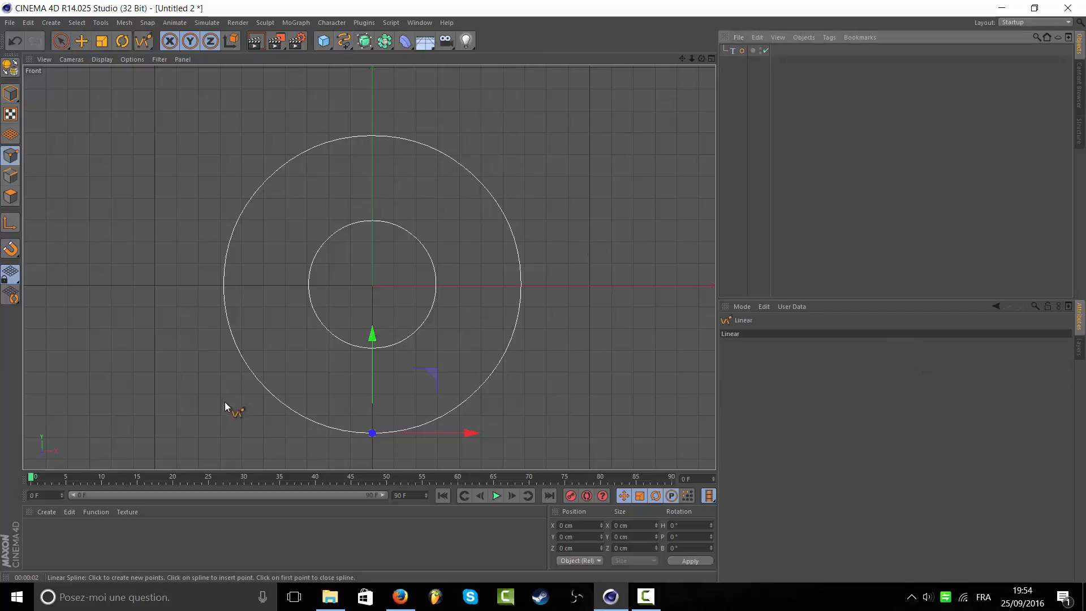
{"action": "scroll", "coordinate": [298, 449], "scroll_direction": "down", "scroll_amount": 1}
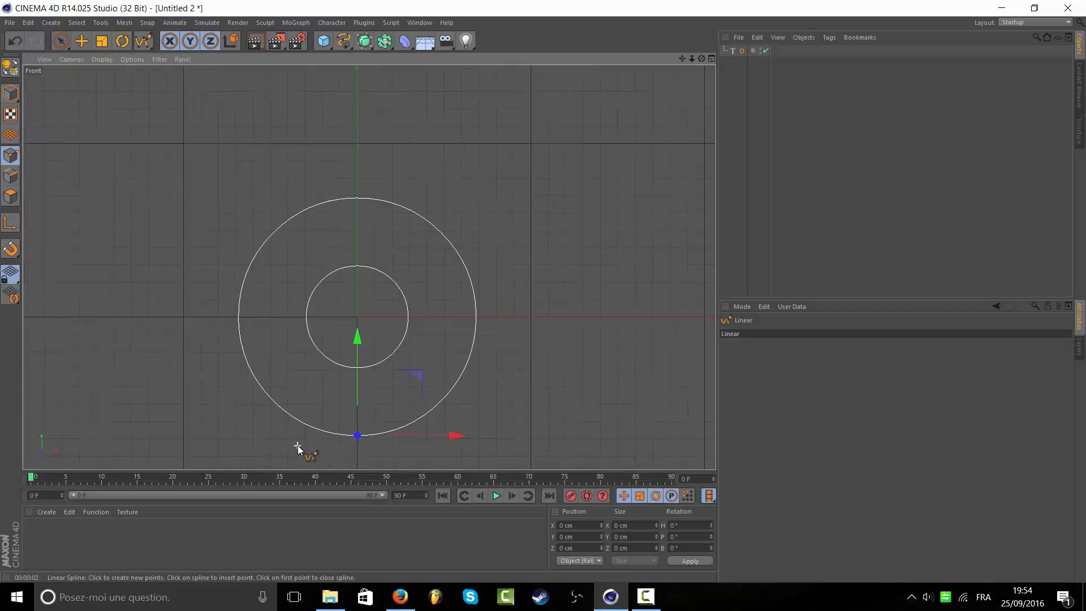
{"action": "left_click_drag", "start_coordinate": [682, 59], "coordinate": [369, 267]}
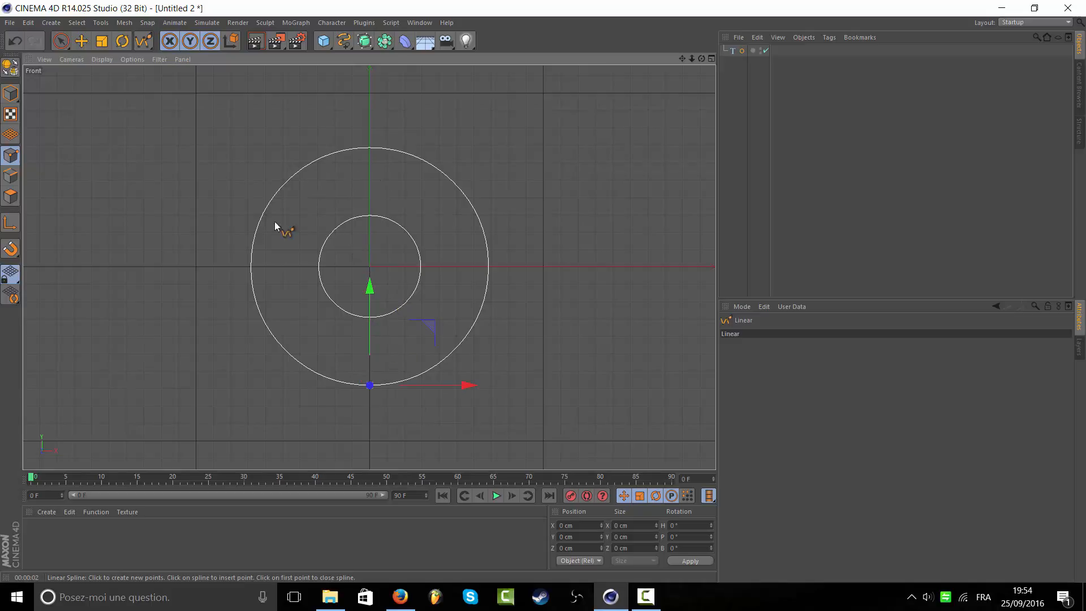
{"action": "left_click", "coordinate": [400, 437]}
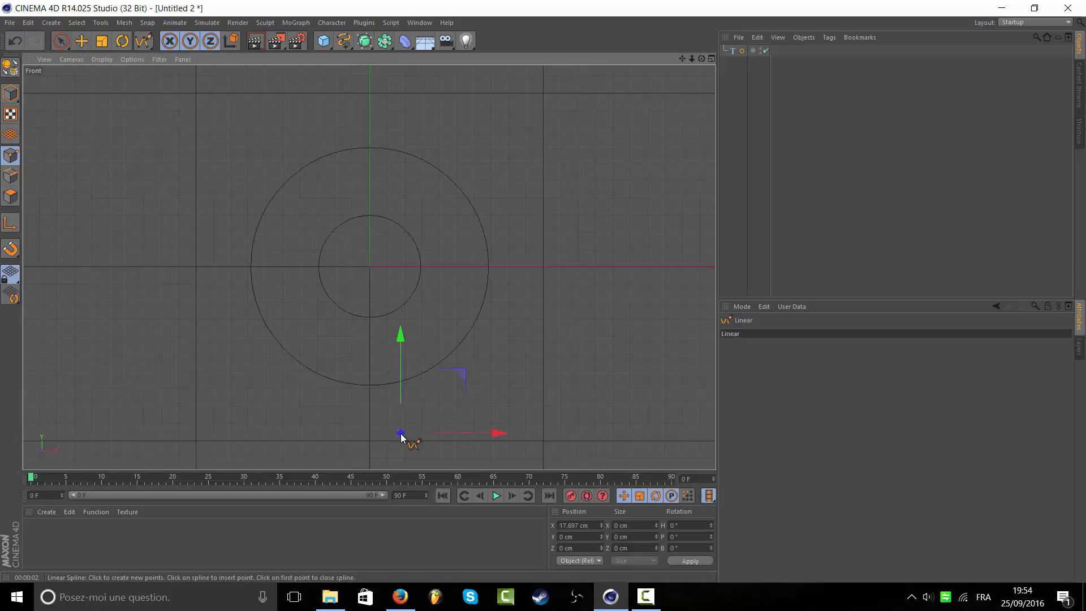
{"action": "left_click", "coordinate": [356, 395]}
{"action": "left_click", "coordinate": [380, 367]}
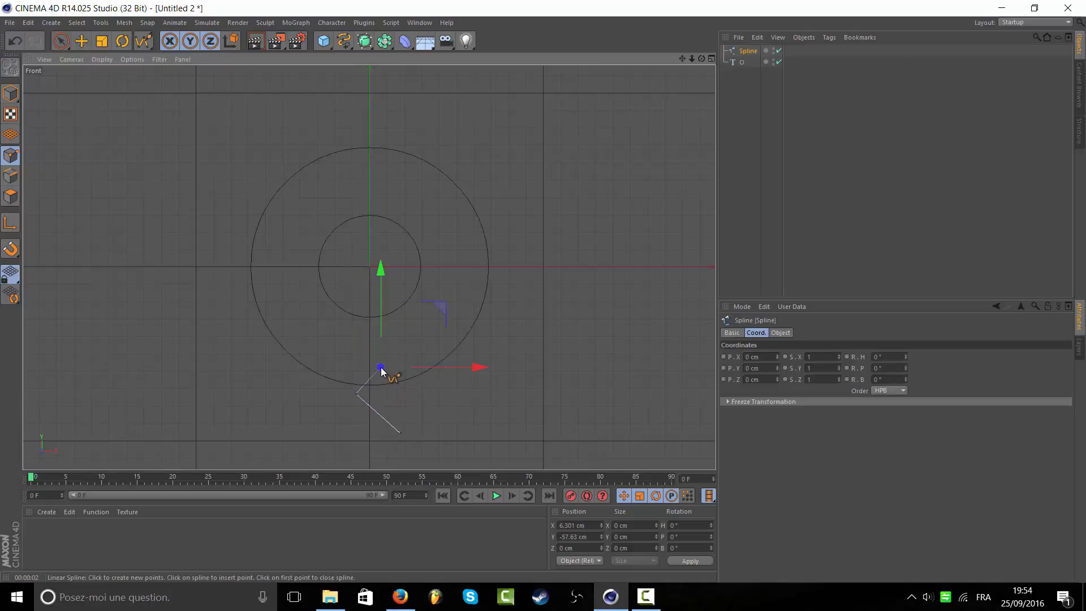
{"action": "left_click", "coordinate": [355, 344]}
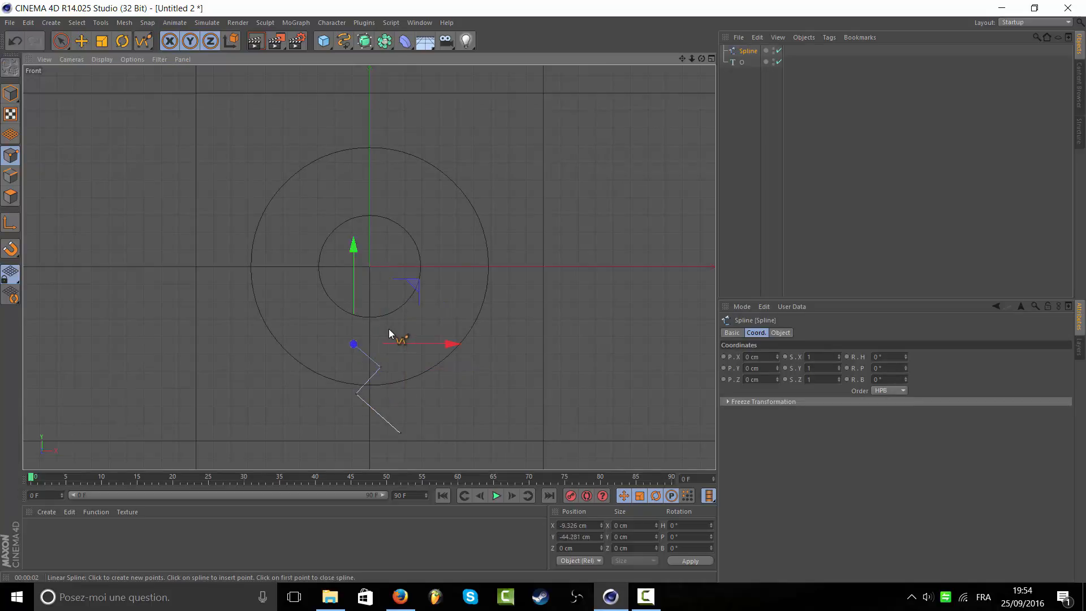
{"action": "left_click", "coordinate": [376, 326]}
{"action": "left_click", "coordinate": [351, 278]}
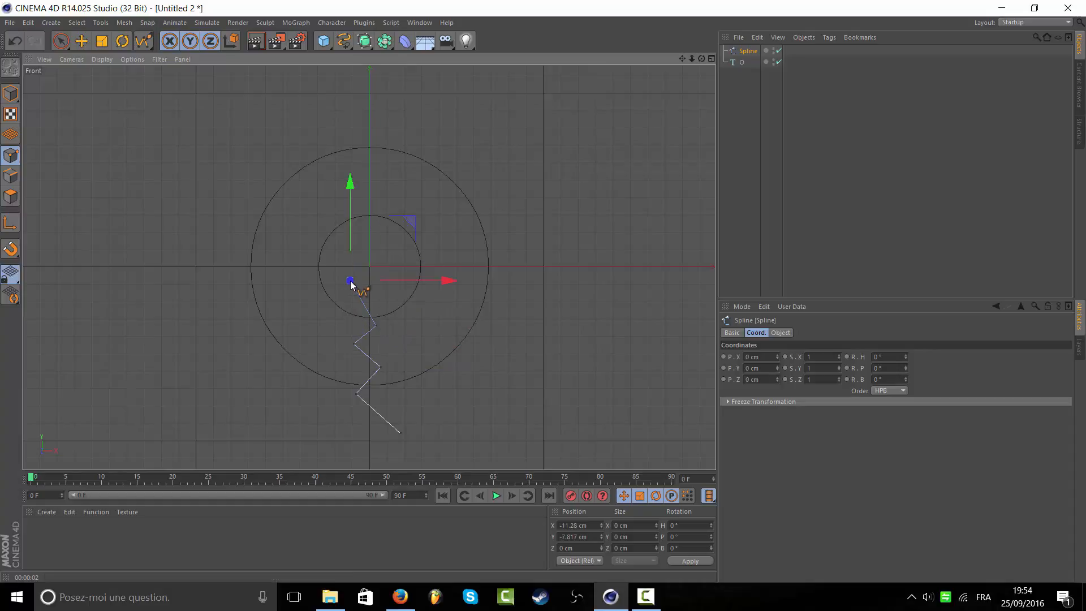
{"action": "left_click", "coordinate": [380, 232]}
{"action": "left_click", "coordinate": [346, 198]}
{"action": "left_click", "coordinate": [381, 178]}
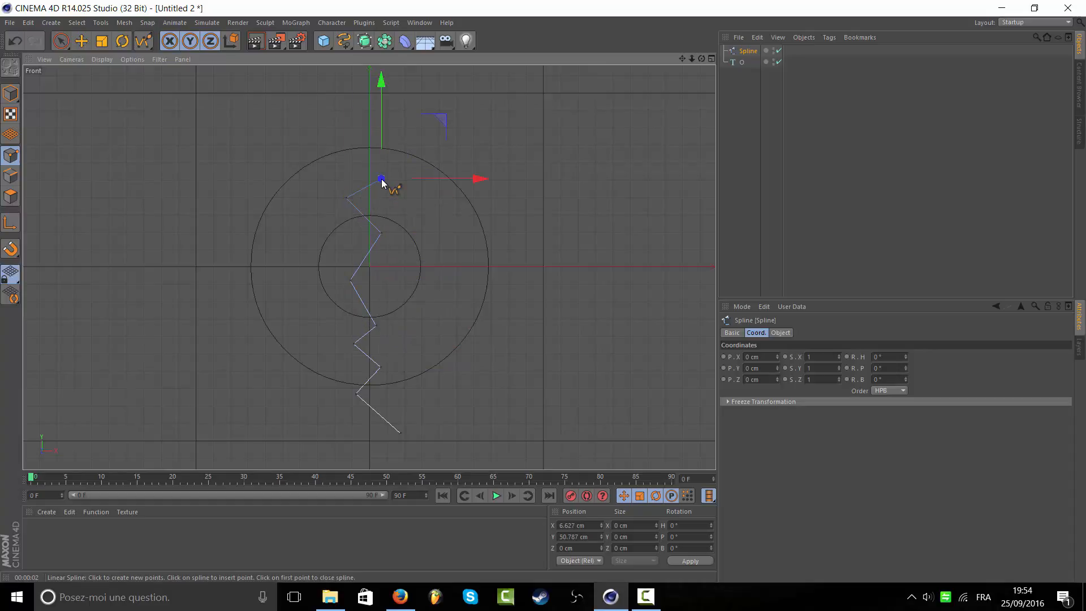
{"action": "left_click", "coordinate": [361, 151]}
{"action": "left_click", "coordinate": [390, 122]}
- Continue the spline around the outside of the O's right half and close it at its starting point
{"action": "left_click", "coordinate": [489, 164]}
{"action": "left_click", "coordinate": [555, 266]}
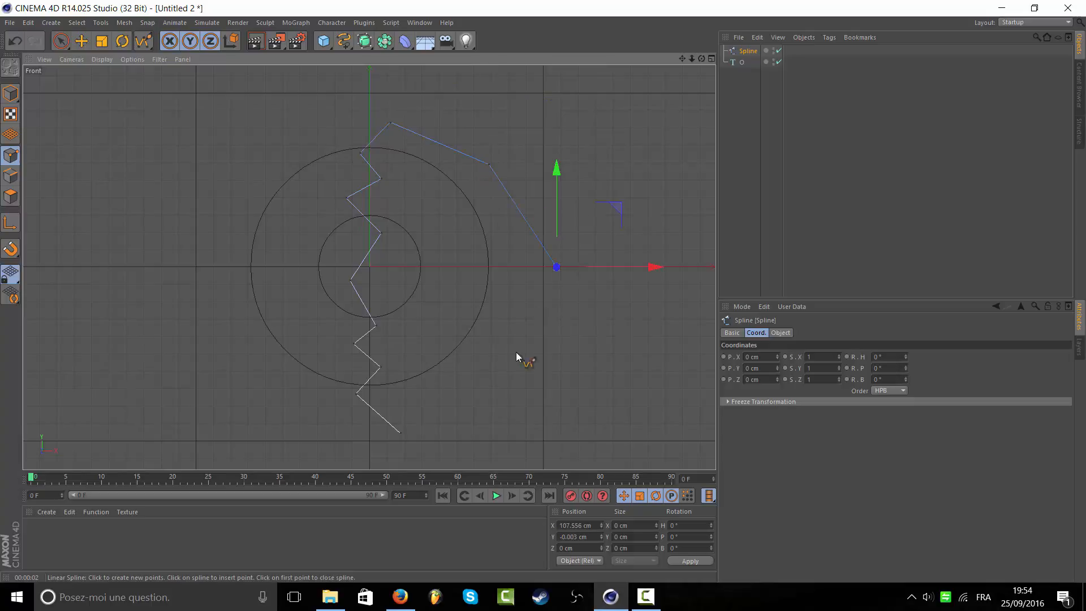
{"action": "left_click", "coordinate": [516, 357]}
{"action": "left_click", "coordinate": [400, 433]}
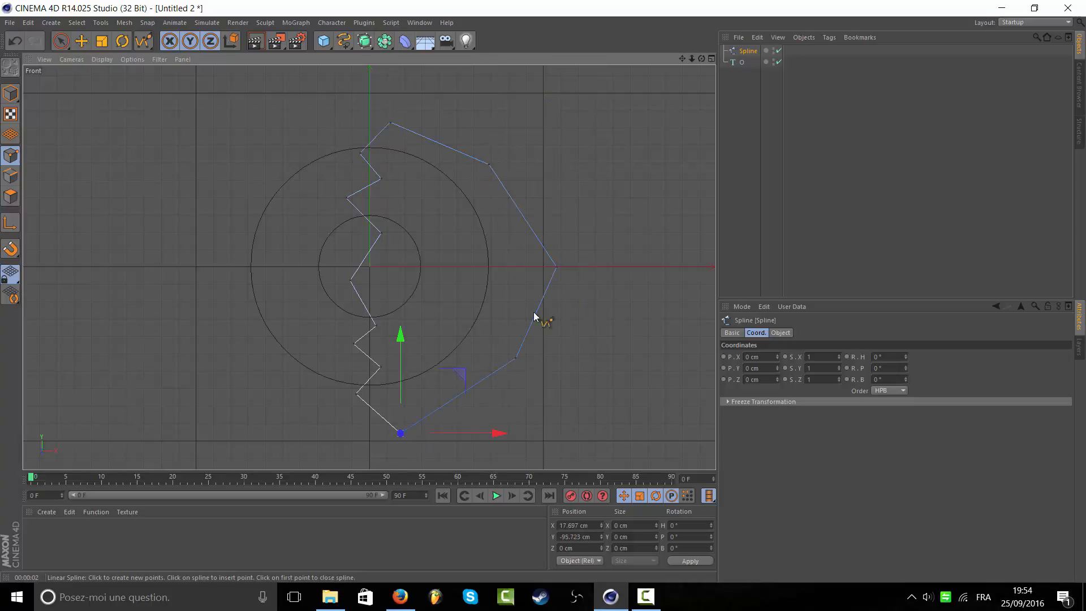
{"action": "left_click", "coordinate": [730, 181]}
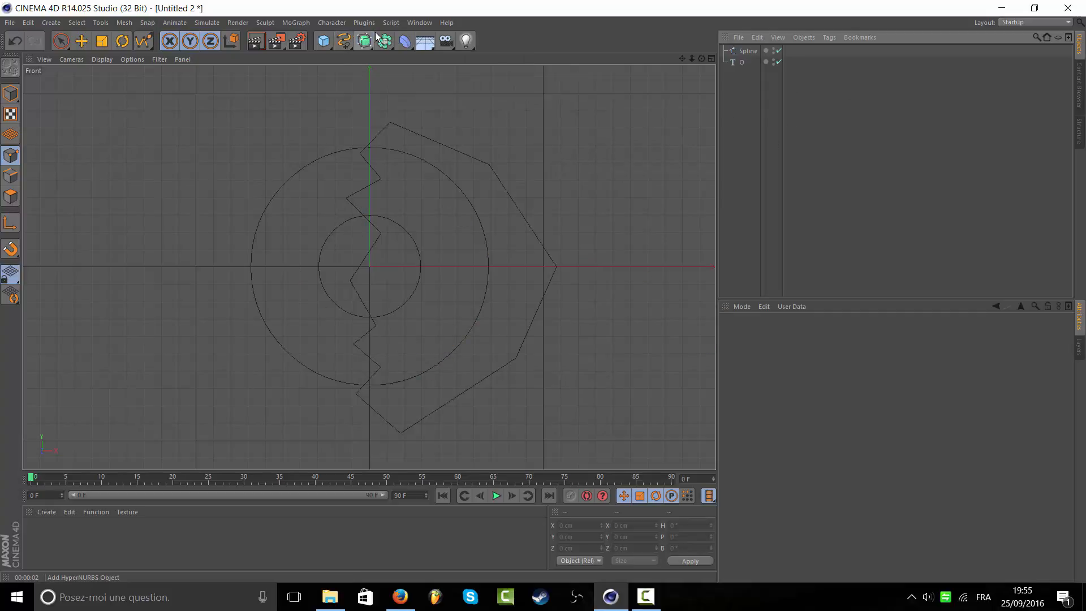
- Add a Spline Mask object and set its mode to A intersect B
{"action": "left_click_drag", "start_coordinate": [384, 41], "coordinate": [419, 78]}
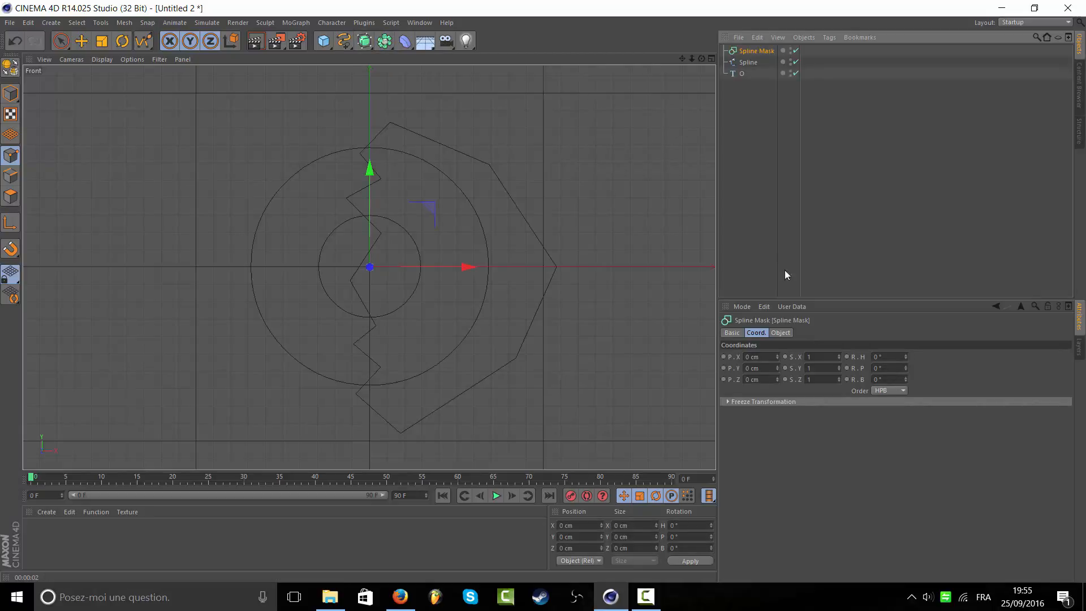
{"action": "left_click", "coordinate": [783, 334]}
{"action": "left_click", "coordinate": [792, 357]}
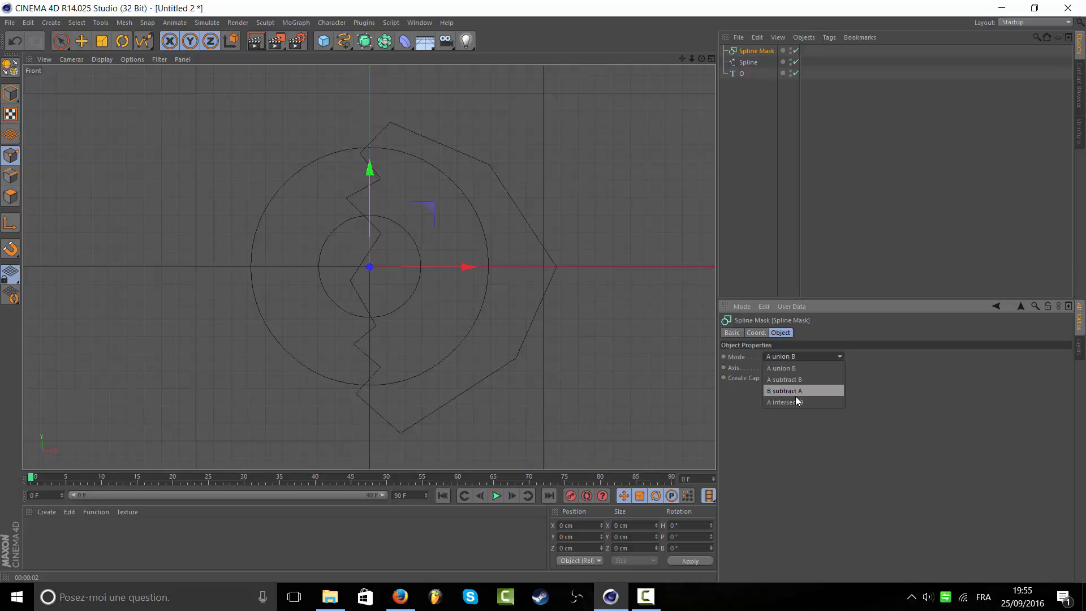
{"action": "left_click", "coordinate": [796, 401]}
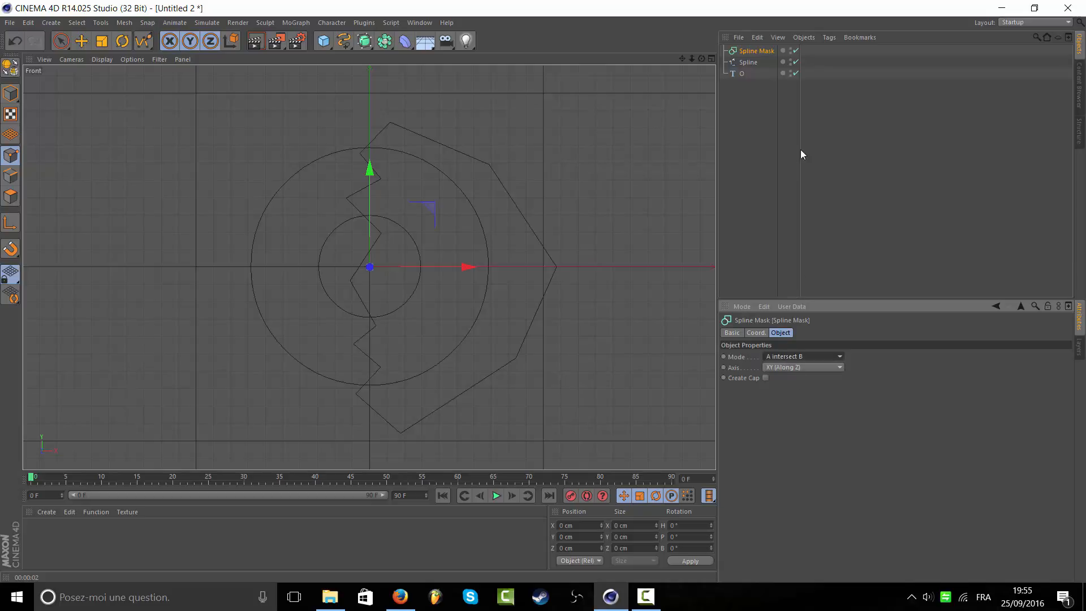
- Make the O text and the zigzag spline children of the Spline Mask
{"action": "left_click_drag", "start_coordinate": [741, 72], "coordinate": [751, 53]}
{"action": "left_click", "coordinate": [750, 82]}
{"action": "left_click", "coordinate": [758, 51]}
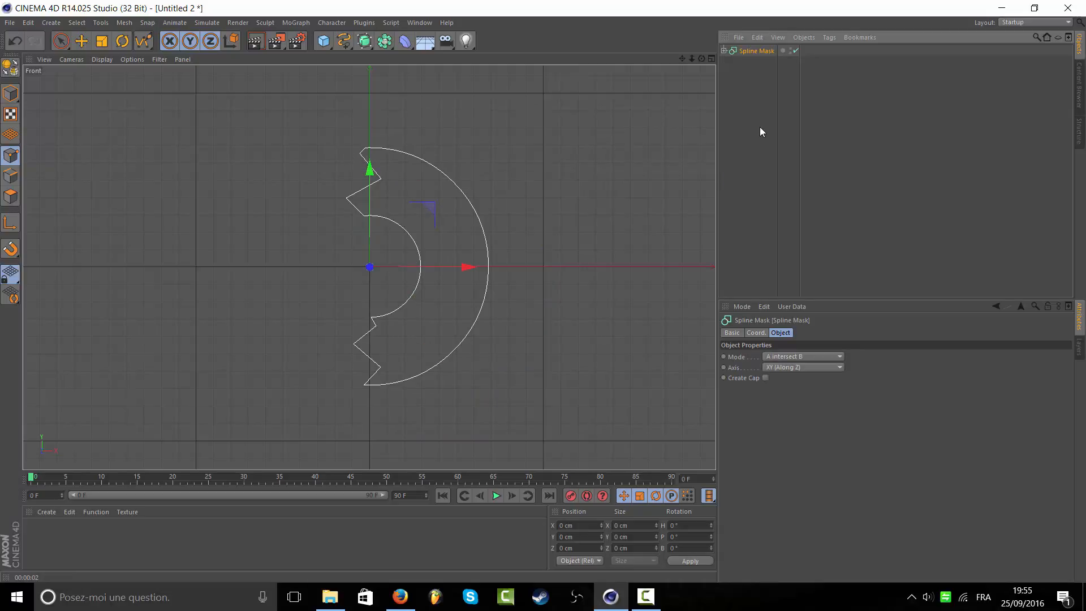
- Duplicate the Spline Mask and set the copy's mode to B subtract A to form the O's other half
{"action": "key", "text": "ctrl+c"}
{"action": "key", "text": "ctrl+v"}
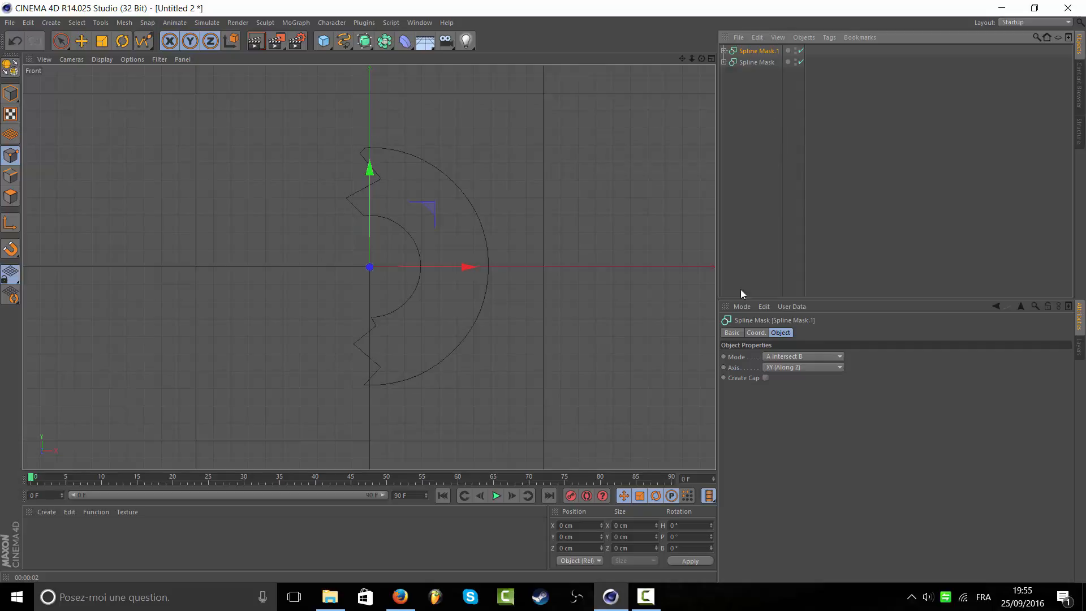
{"action": "left_click", "coordinate": [800, 357]}
{"action": "left_click", "coordinate": [794, 388]}
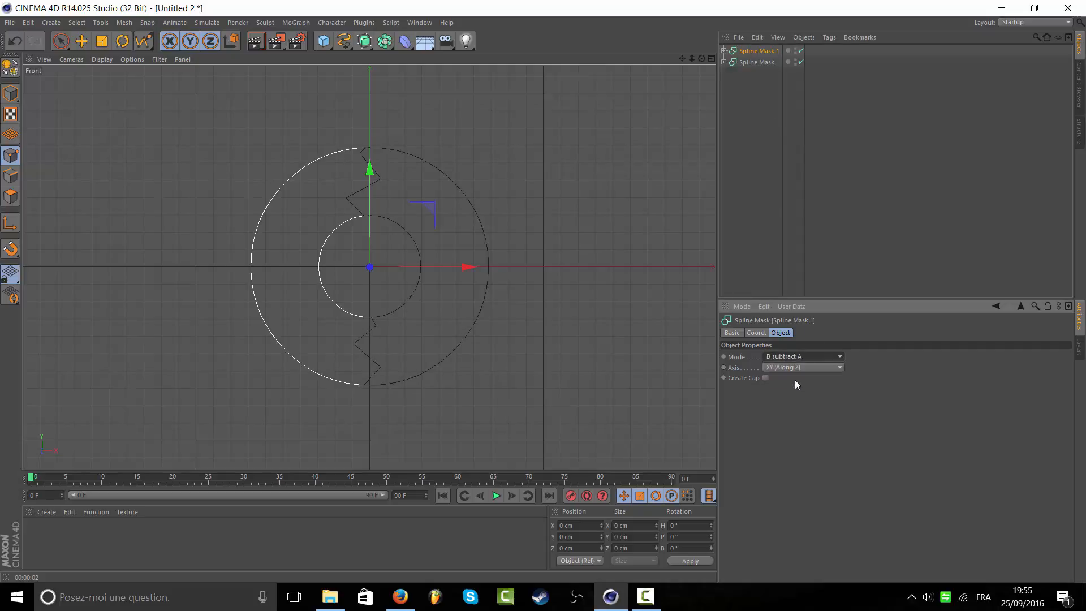
{"action": "left_click", "coordinate": [756, 206]}
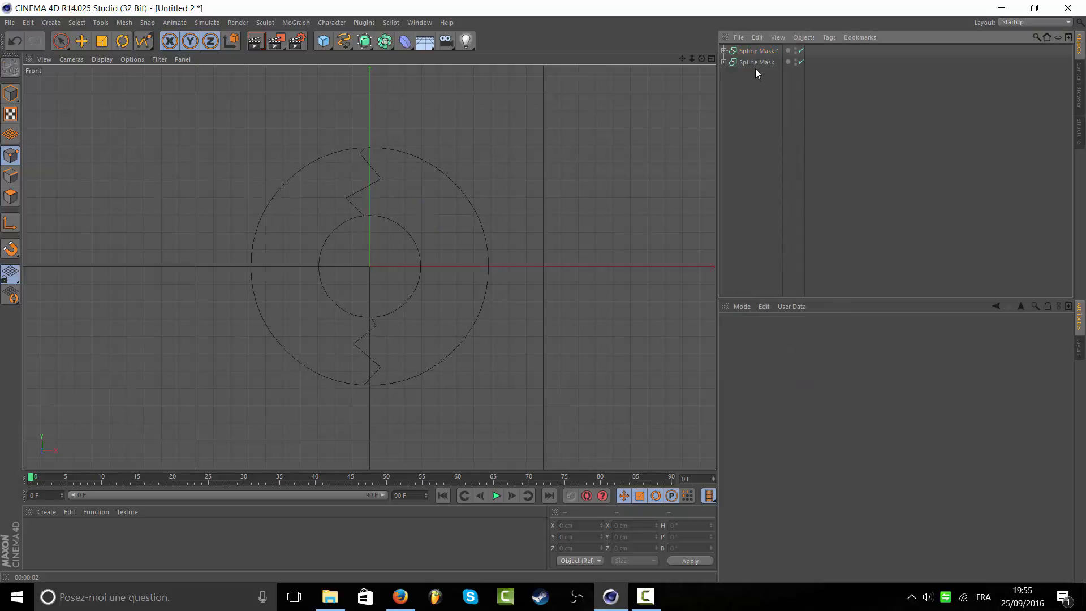
- Add an Extrude NURBS object in the perspective view and set its Z movement to 60 cm
{"action": "middle_click", "coordinate": [369, 268]}
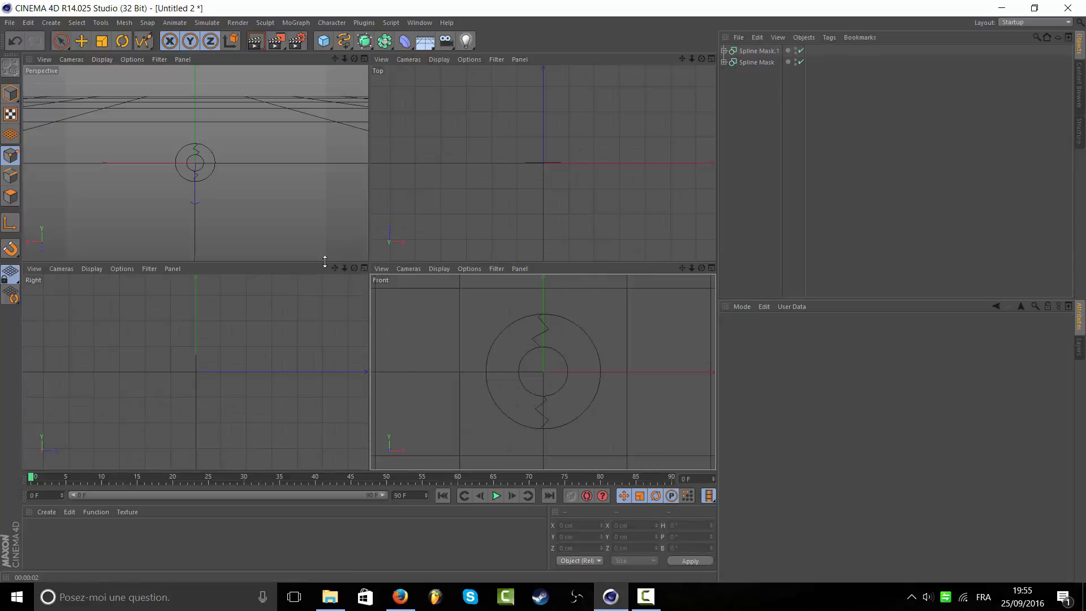
{"action": "middle_click", "coordinate": [519, 373]}
{"action": "middle_click", "coordinate": [519, 374]}
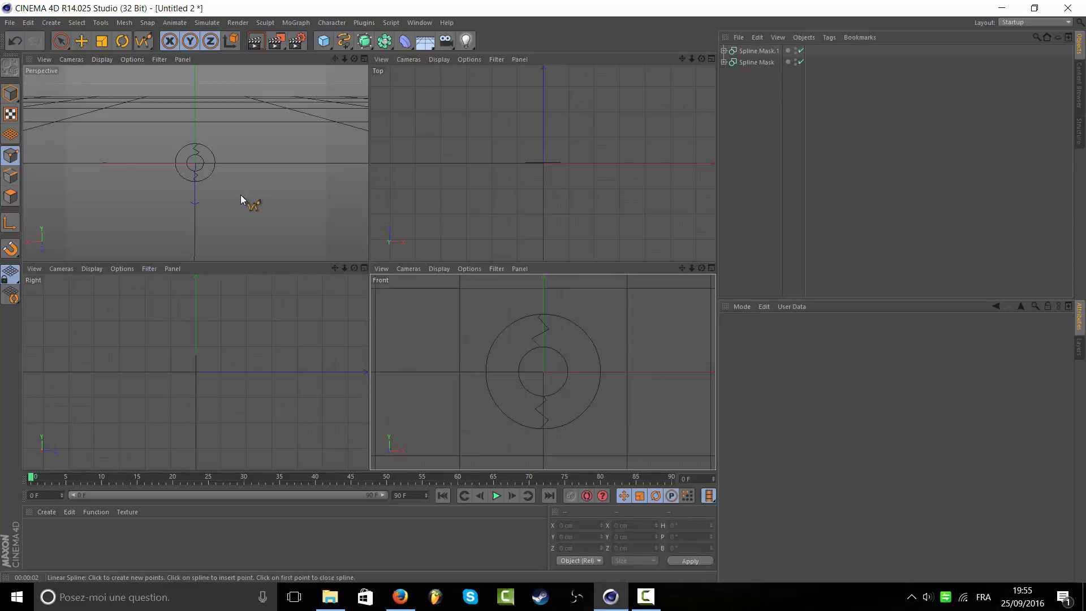
{"action": "middle_click", "coordinate": [180, 177]}
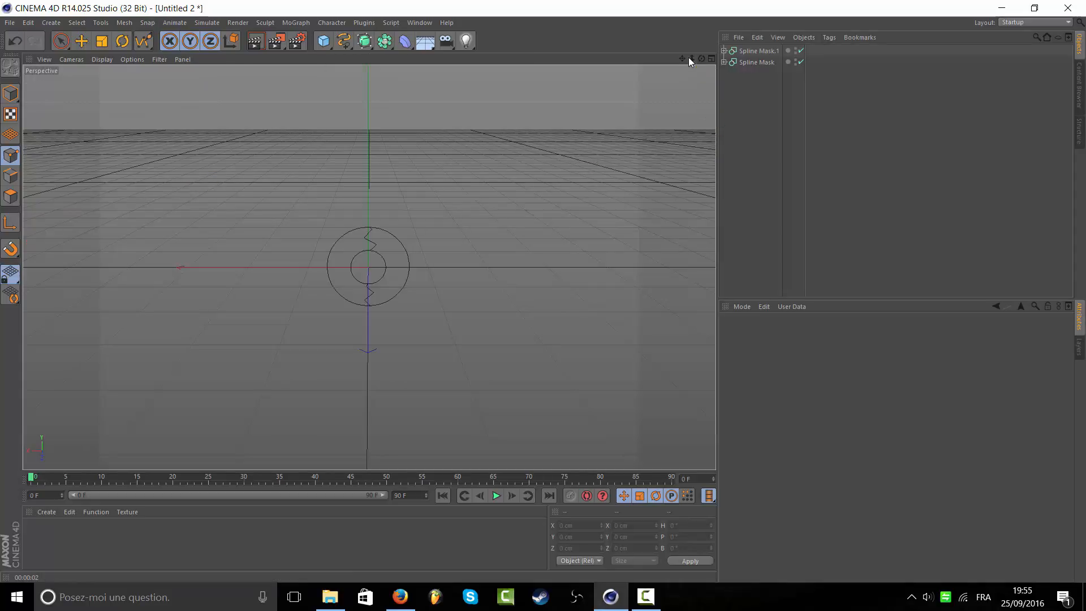
{"action": "left_click_drag", "start_coordinate": [701, 59], "coordinate": [694, 61]}
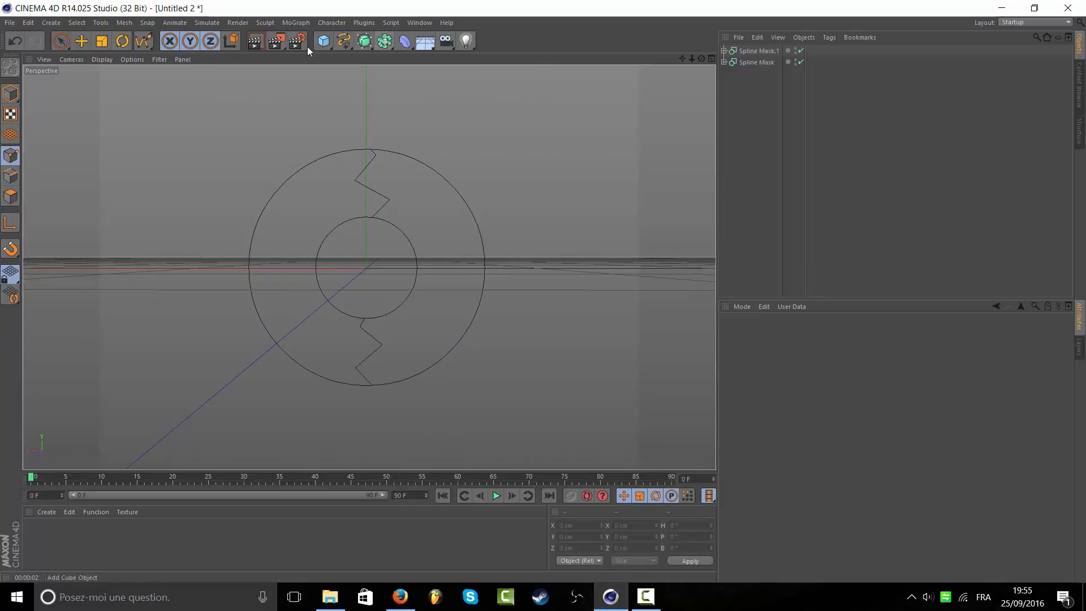
{"action": "left_click", "coordinate": [255, 41]}
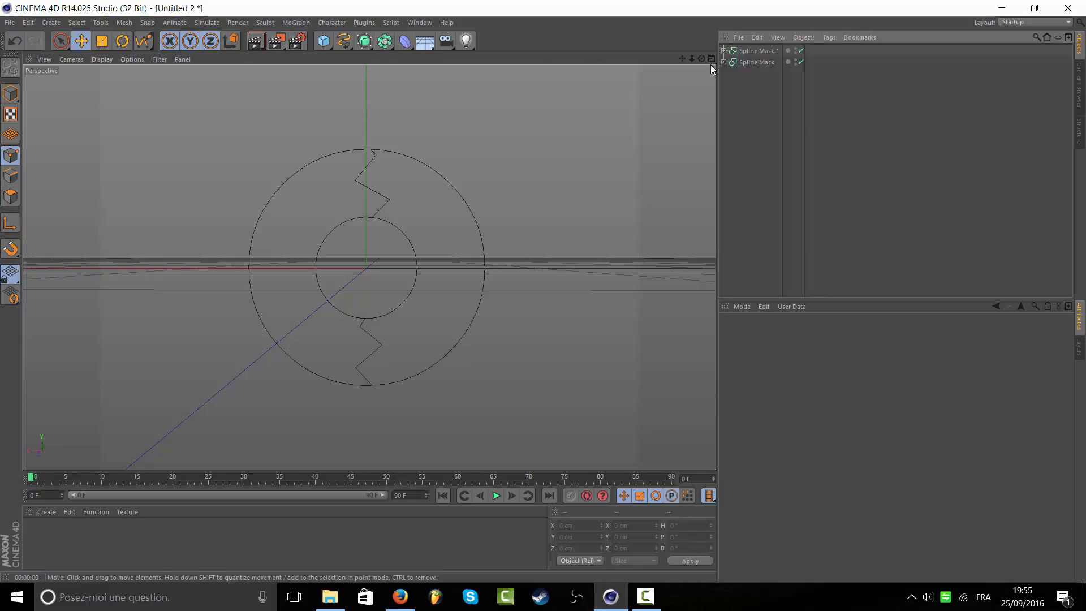
{"action": "left_click_drag", "start_coordinate": [701, 59], "coordinate": [702, 59]}
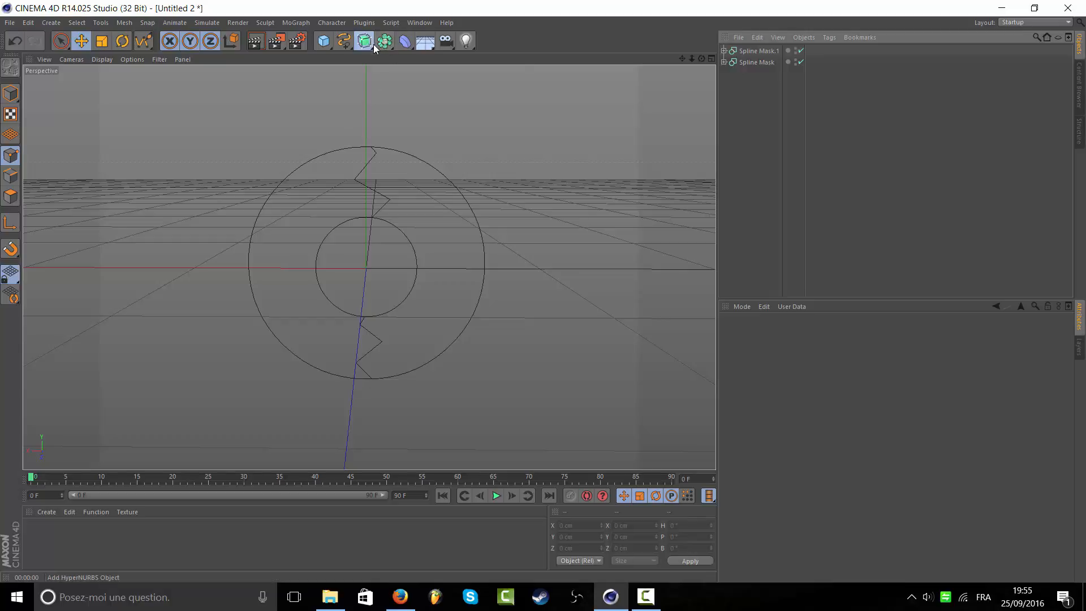
{"action": "left_click_drag", "start_coordinate": [371, 44], "coordinate": [395, 75]}
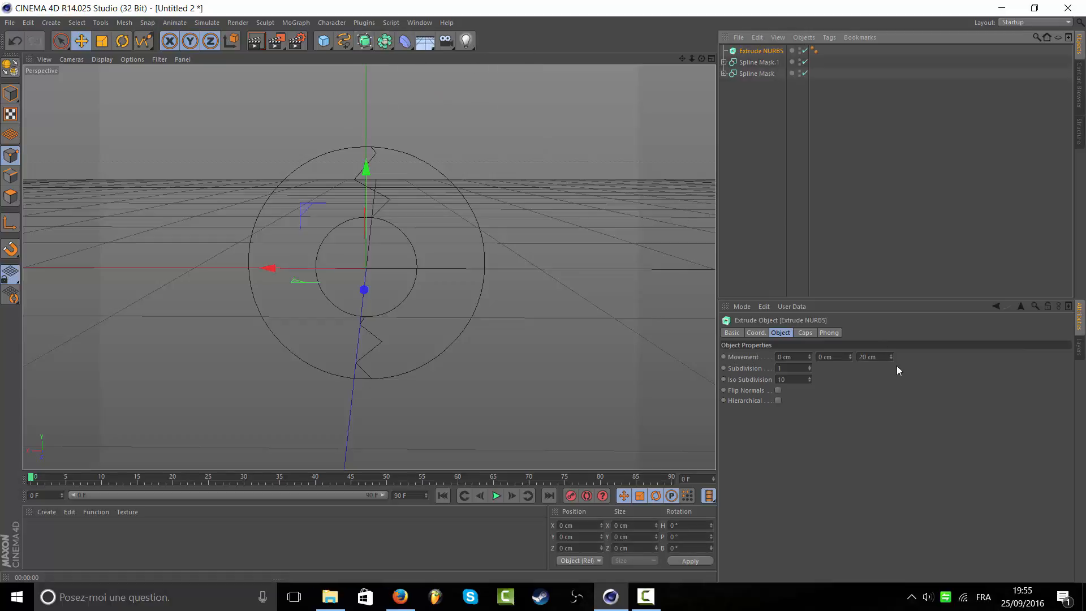
{"action": "double_click", "coordinate": [876, 357]}
{"action": "type", "text": "60"}
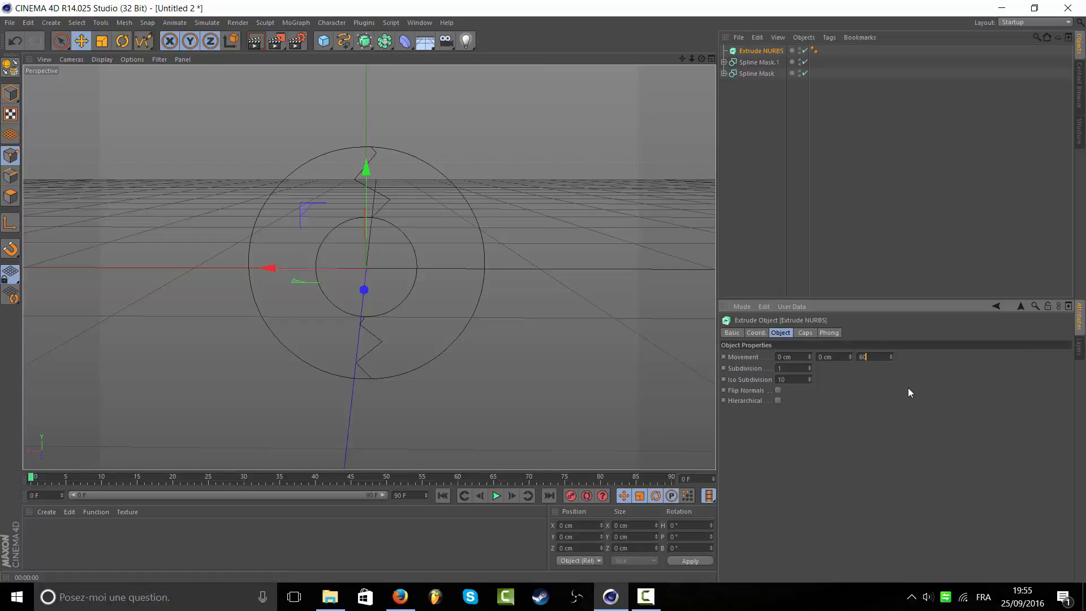
{"action": "key", "text": "Return"}
- Set both the start and end caps of the Extrude NURBS to Fillet Cap
{"action": "left_click", "coordinate": [805, 334]}
{"action": "left_click", "coordinate": [807, 355]}
{"action": "left_click", "coordinate": [802, 401]}
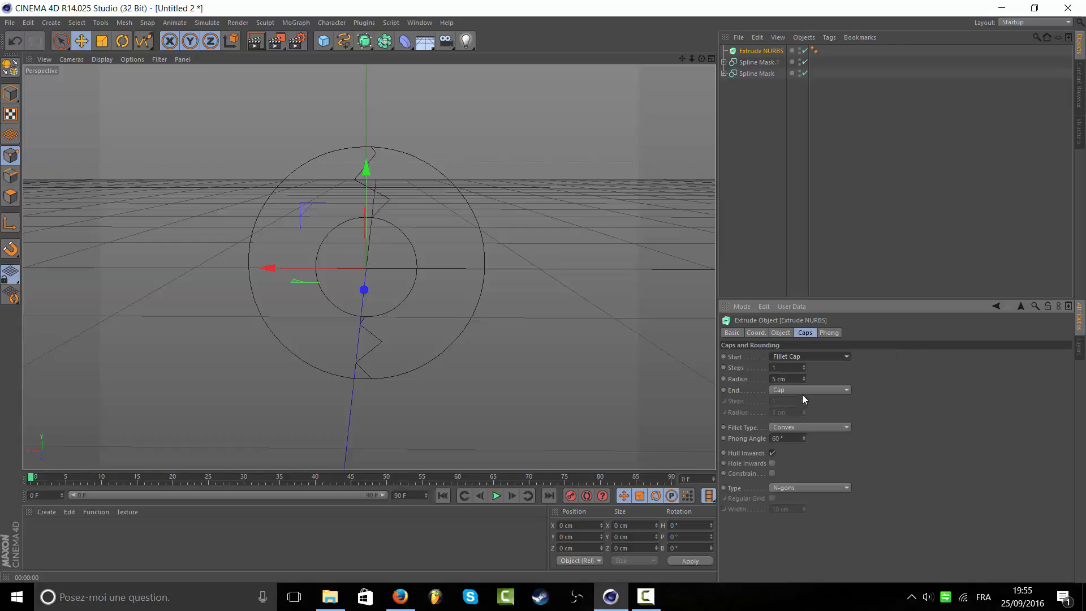
{"action": "left_click", "coordinate": [802, 389]}
{"action": "left_click", "coordinate": [792, 435]}
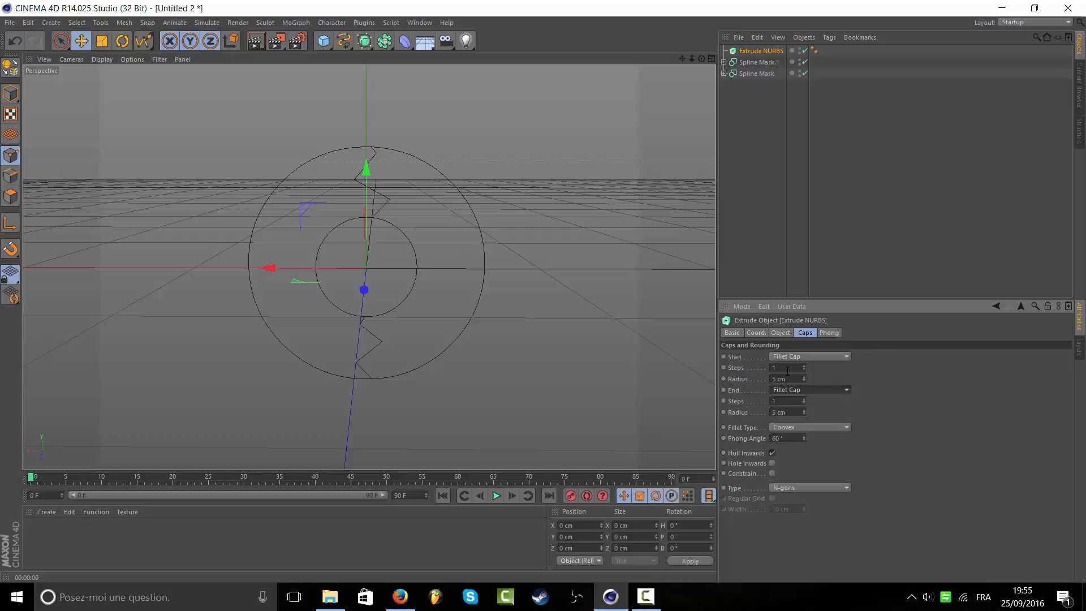
- Give the start and end fillet caps 10 steps and a 2 cm radius each
{"action": "double_click", "coordinate": [786, 368]}
{"action": "type", "text": "10"}
{"action": "key", "text": "Tab"}
{"action": "type", "text": "2"}
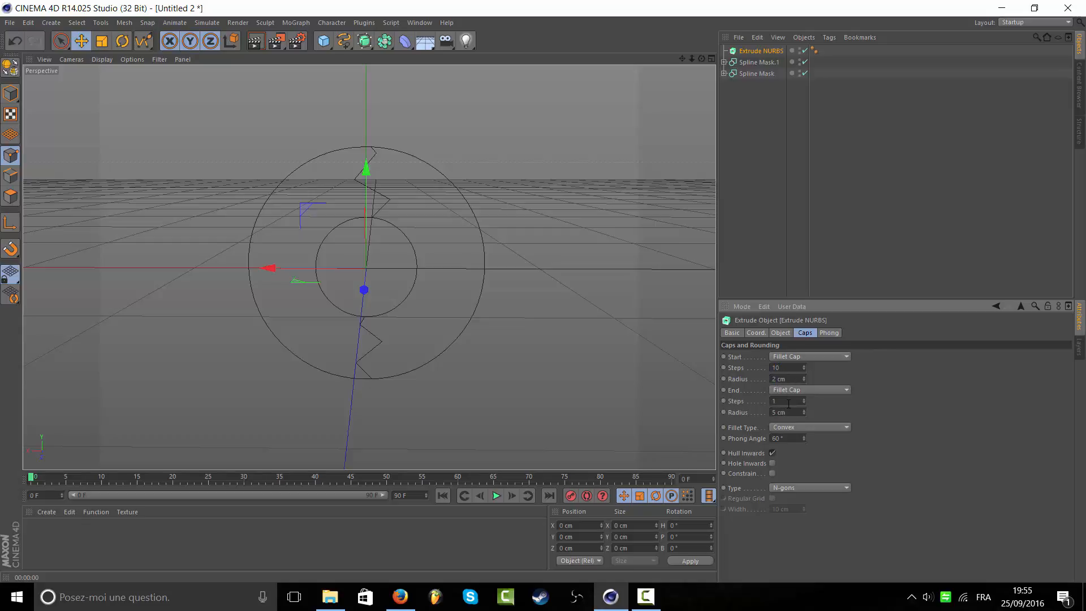
{"action": "key", "text": "Tab"}
{"action": "type", "text": "10"}
{"action": "key", "text": "Tab"}
{"action": "type", "text": "2"}
{"action": "key", "text": "Return"}
{"action": "left_click", "coordinate": [771, 94]}
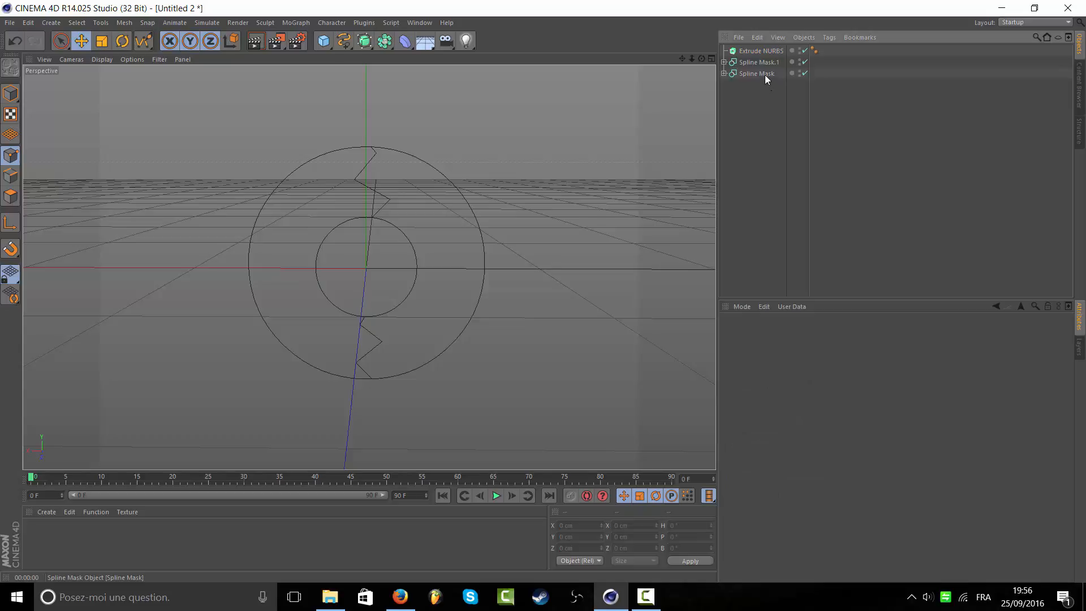
- Make the A intersect B Spline Mask a child of the Extrude NURBS to extrude the first half
{"action": "left_click", "coordinate": [765, 75]}
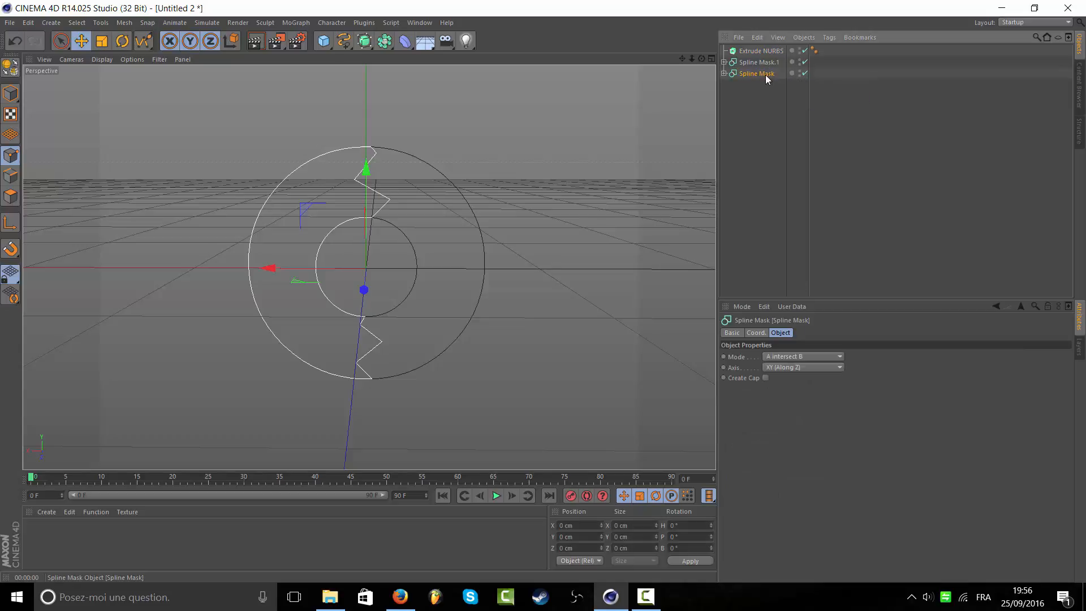
{"action": "left_click_drag", "start_coordinate": [765, 74], "coordinate": [764, 52]}
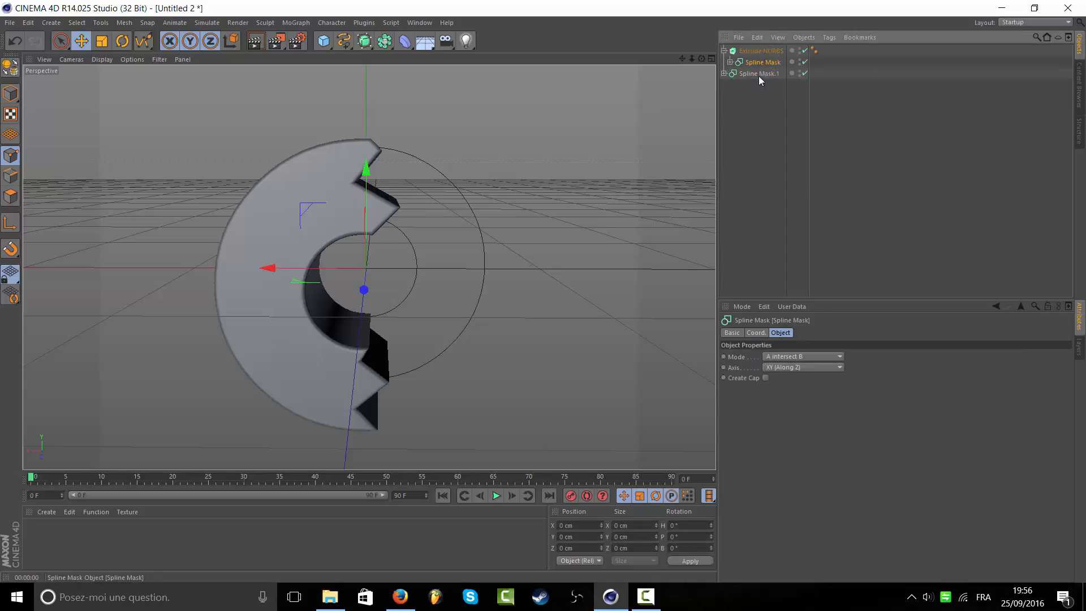
{"action": "left_click", "coordinate": [724, 51]}
- Duplicate the Extrude NURBS with its settings and delete the Spline Mask inside the copy
{"action": "left_click", "coordinate": [743, 52]}
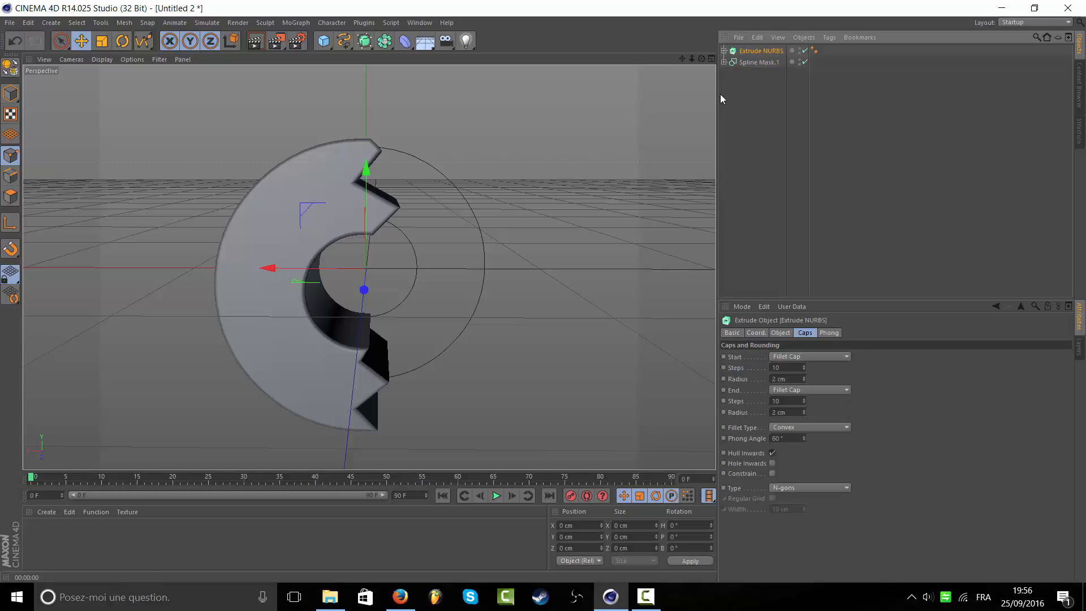
{"action": "key", "text": "ctrl+c"}
{"action": "key", "text": "ctrl+v"}
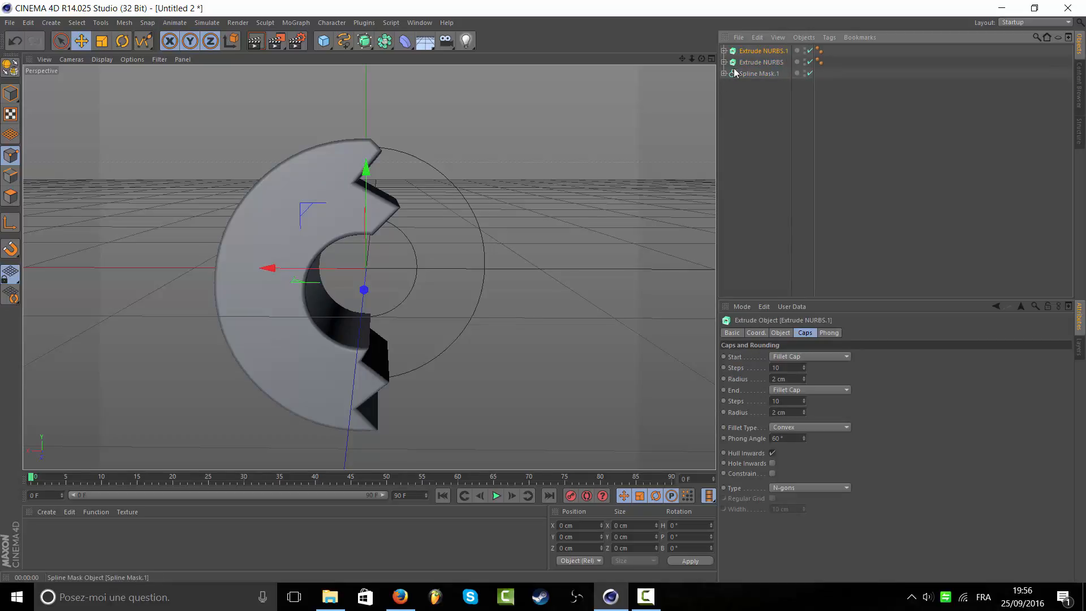
{"action": "left_click", "coordinate": [724, 51]}
{"action": "left_click", "coordinate": [748, 62]}
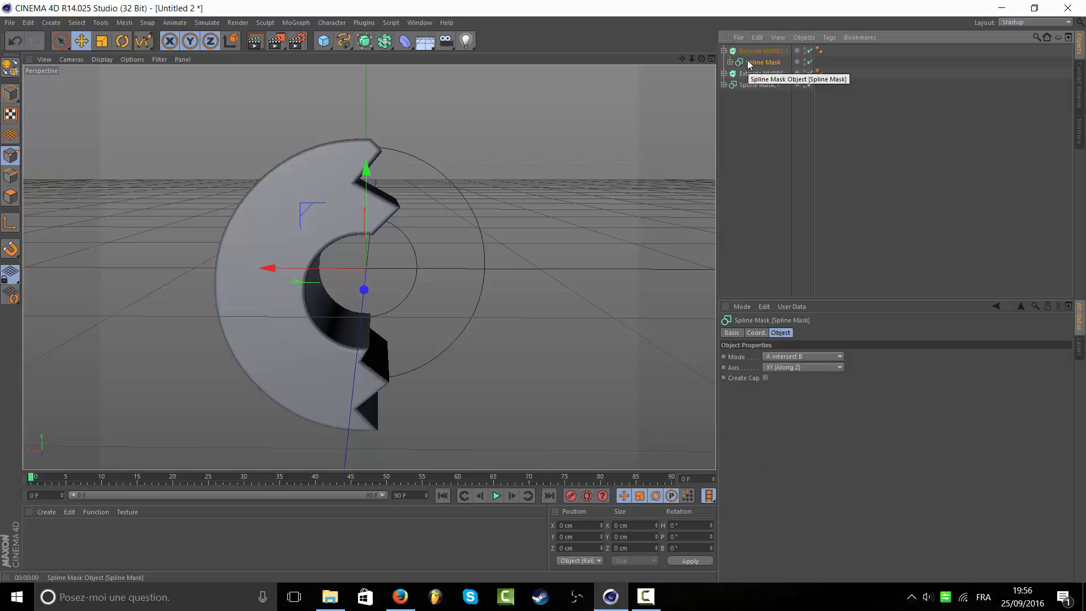
{"action": "key", "text": "Delete"}
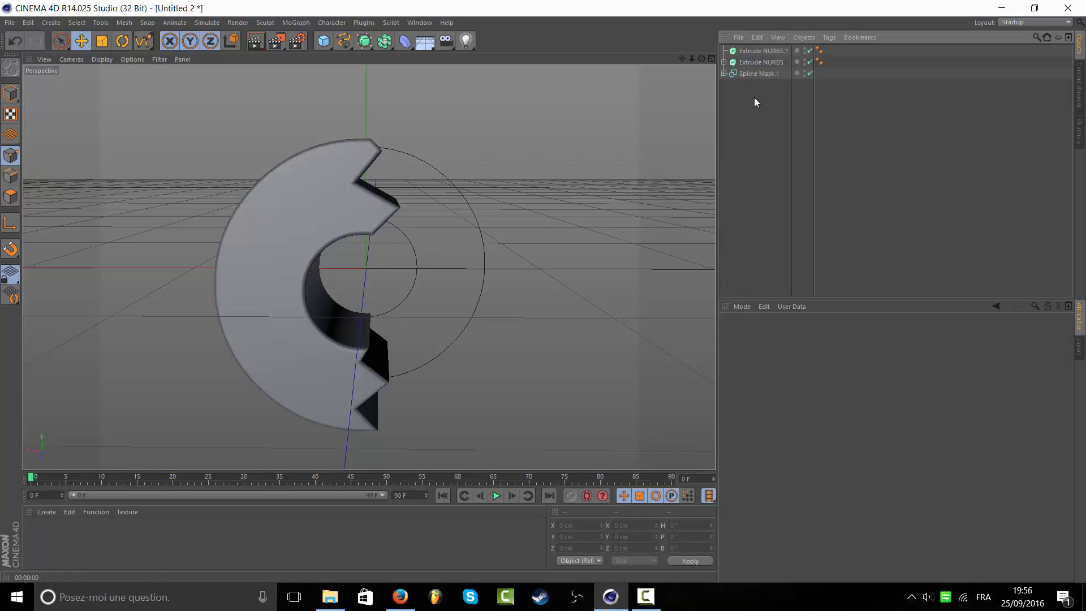
- Make Spline Mask.1 a child of the empty Extrude NURBS.1 to extrude the O's other half
{"action": "left_click", "coordinate": [758, 51]}
{"action": "left_click", "coordinate": [762, 88]}
{"action": "left_click_drag", "start_coordinate": [761, 75], "coordinate": [761, 50]}
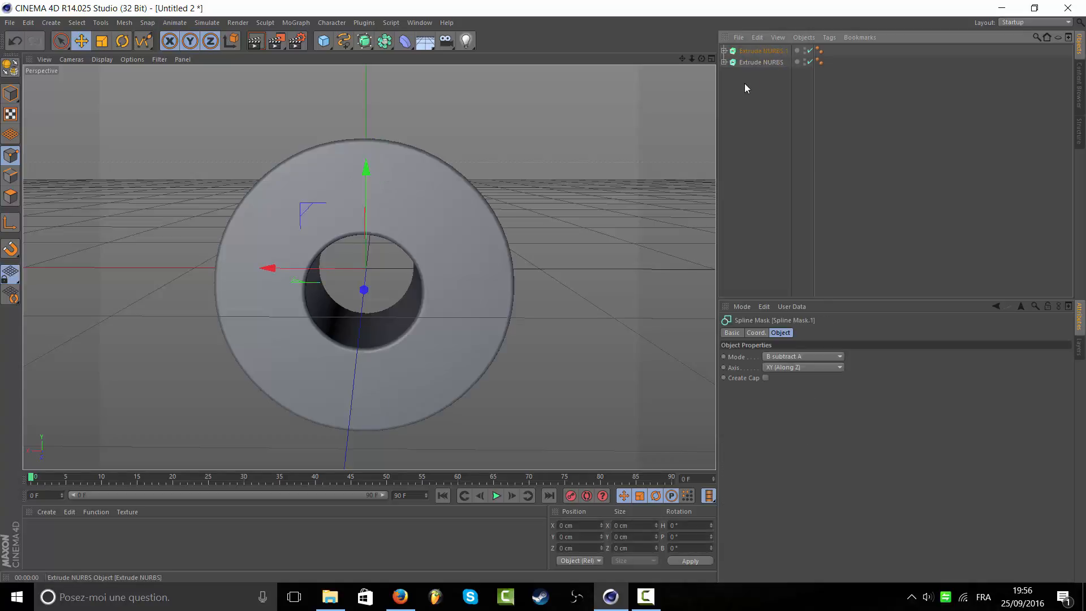
- Set the Z movement of Extrude NURBS.1 to 65 cm so this half is thicker
{"action": "left_click", "coordinate": [762, 50]}
{"action": "left_click", "coordinate": [782, 335]}
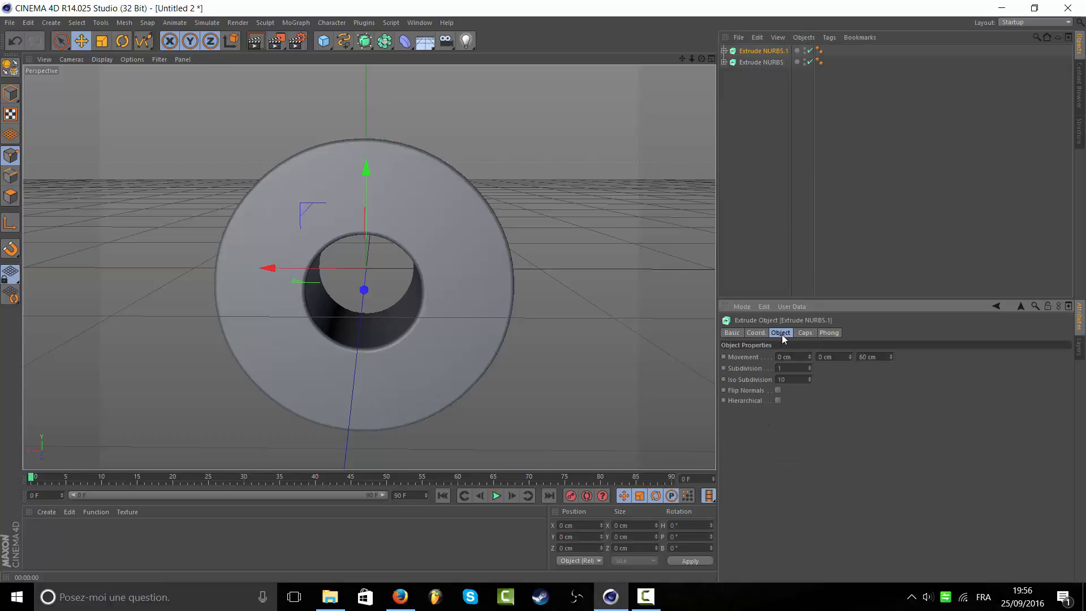
{"action": "double_click", "coordinate": [867, 357]}
{"action": "type", "text": "65"}
{"action": "key", "text": "Return"}
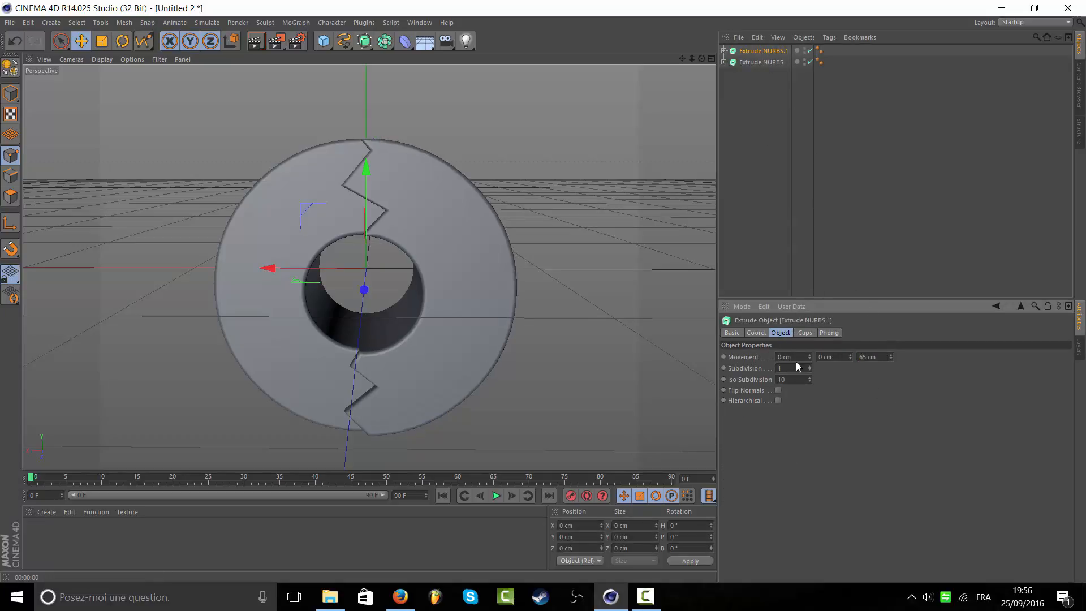
- Try offsetting Extrude NURBS.1 by 2.5 cm along Z, inspect it from the side, and return its Z position to 0 cm
{"action": "left_click", "coordinate": [764, 334]}
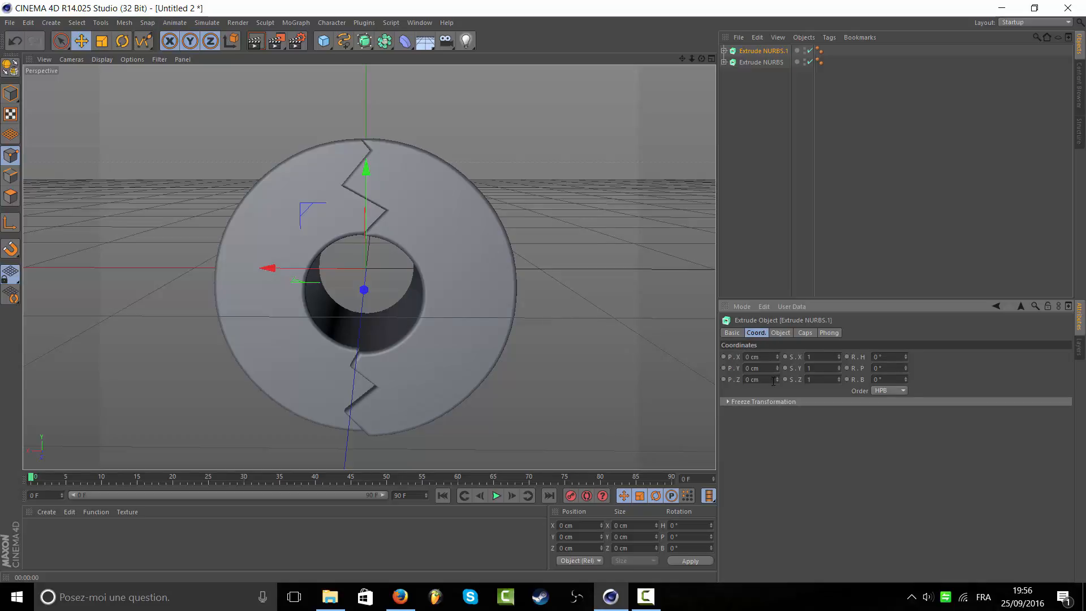
{"action": "double_click", "coordinate": [760, 380]}
{"action": "type", "text": "2.5"}
{"action": "left_click", "coordinate": [836, 276]}
{"action": "left_click_drag", "start_coordinate": [701, 59], "coordinate": [368, 267]}
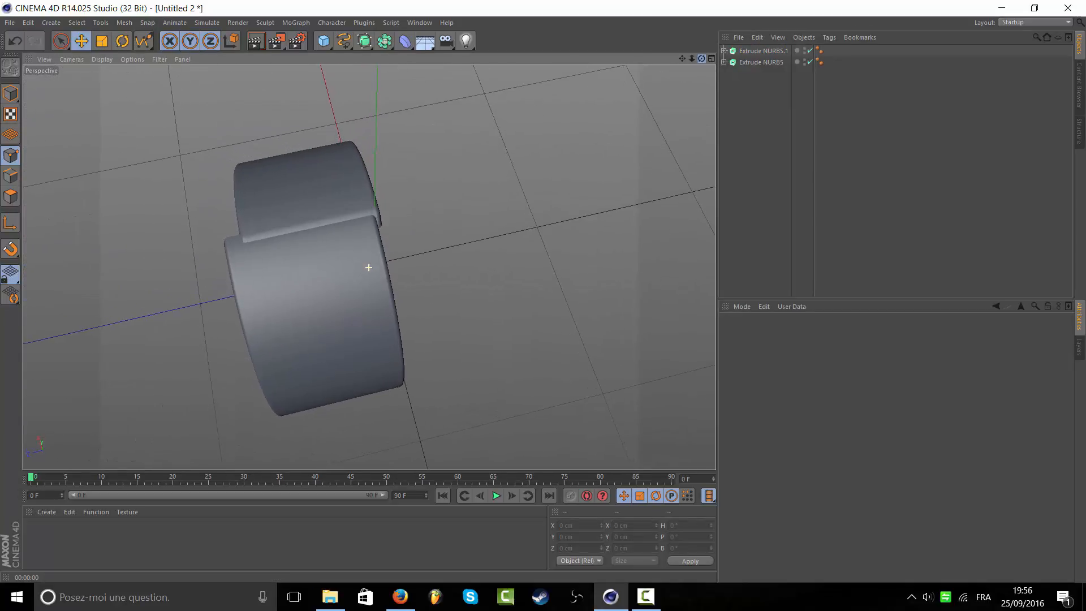
{"action": "left_click", "coordinate": [763, 51]}
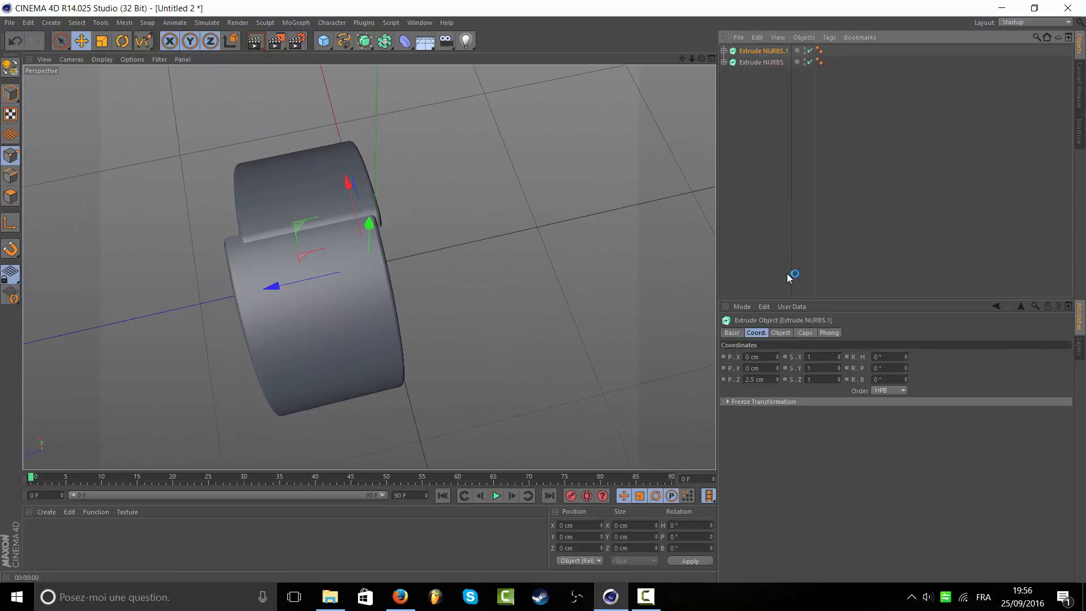
{"action": "left_click", "coordinate": [889, 225]}
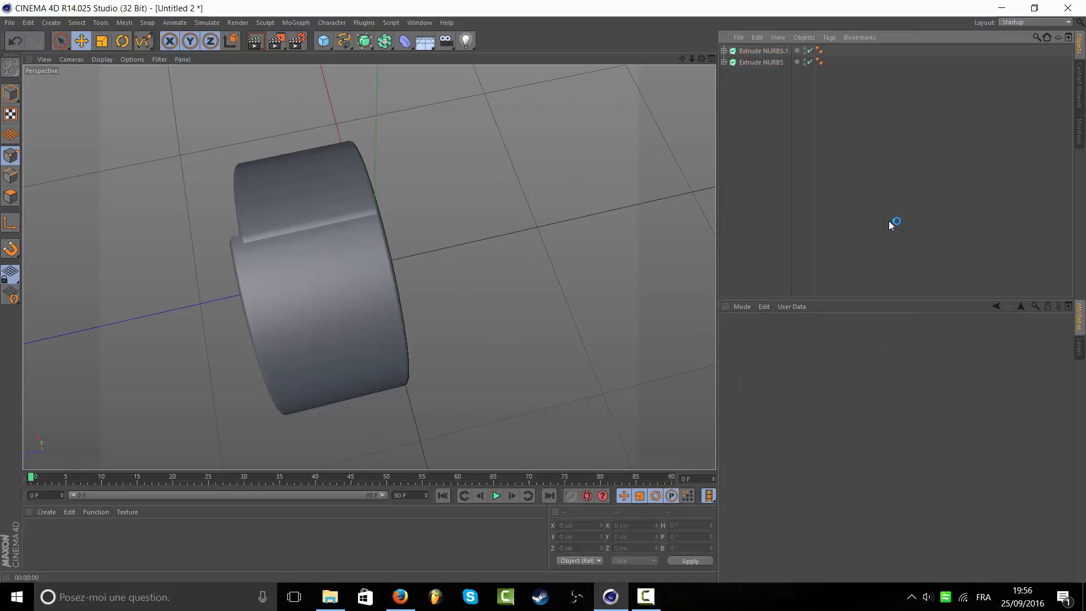
- Try a Z position of -24.5 cm for Extrude NURBS.1
{"action": "left_click", "coordinate": [761, 51]}
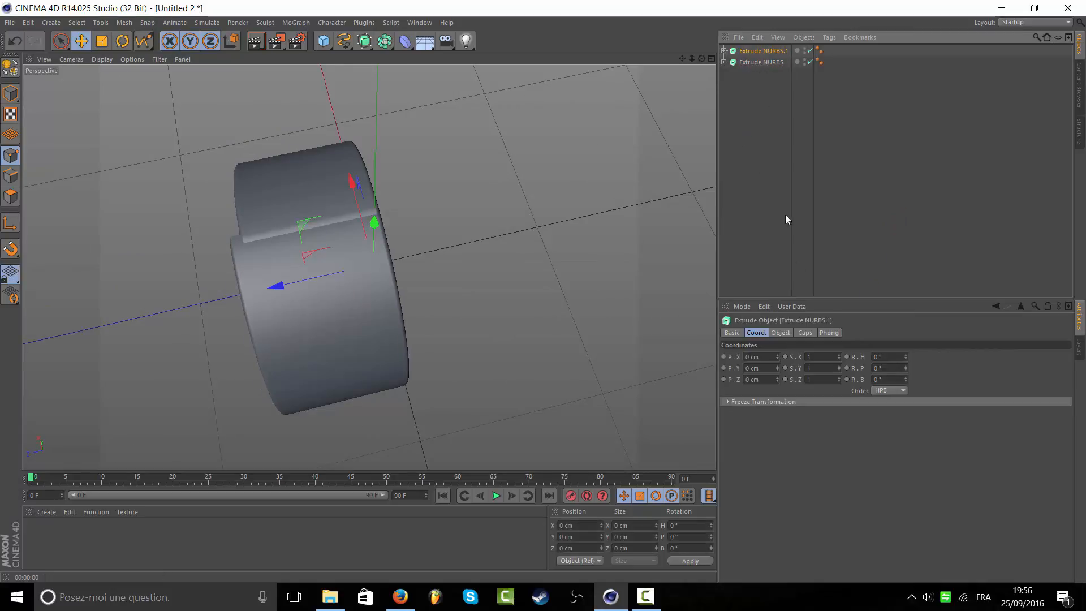
{"action": "left_click", "coordinate": [759, 380]}
{"action": "type", "text": "-25"}
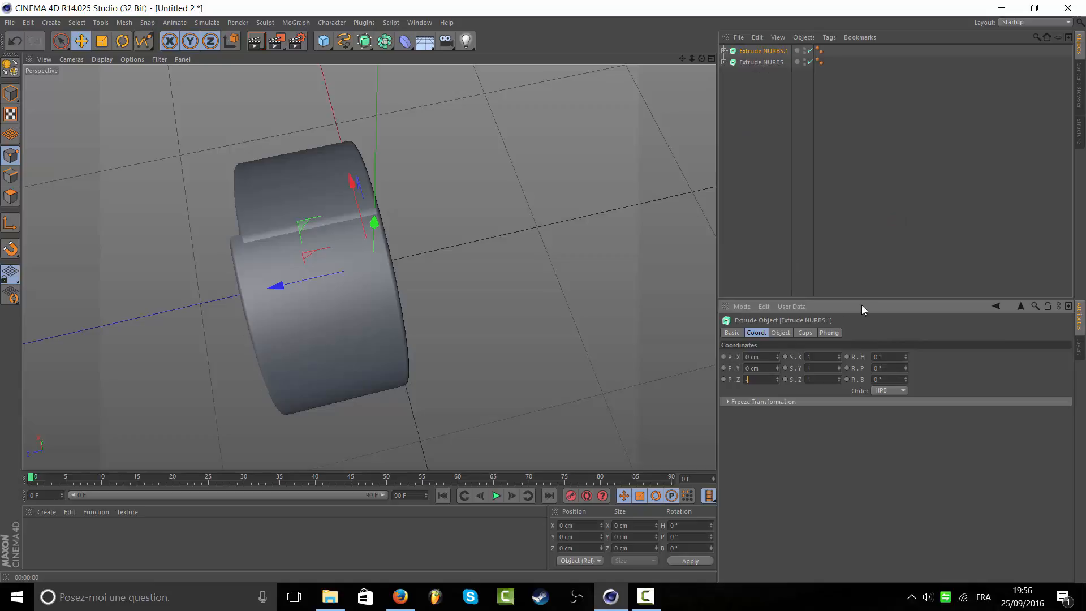
{"action": "key", "text": "BackSpace"}
{"action": "type", "text": "4.5"}
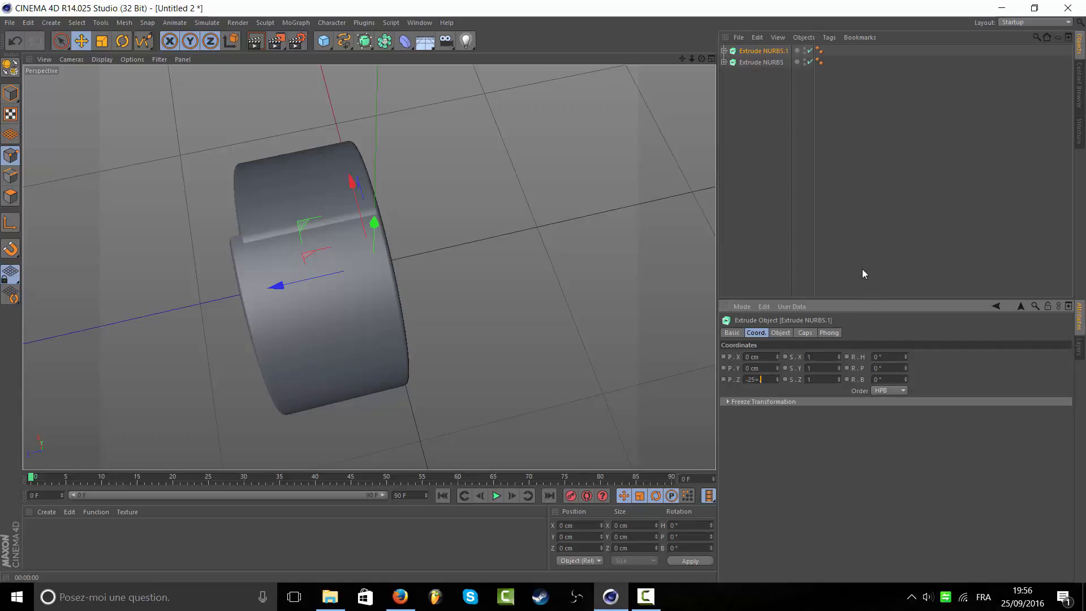
{"action": "key", "text": "Return"}
{"action": "left_click", "coordinate": [875, 252]}
- Set the Z position of Extrude NURBS.1 to -2.5 cm to center the thicker half, and inspect the crack from the front
{"action": "left_click", "coordinate": [760, 50]}
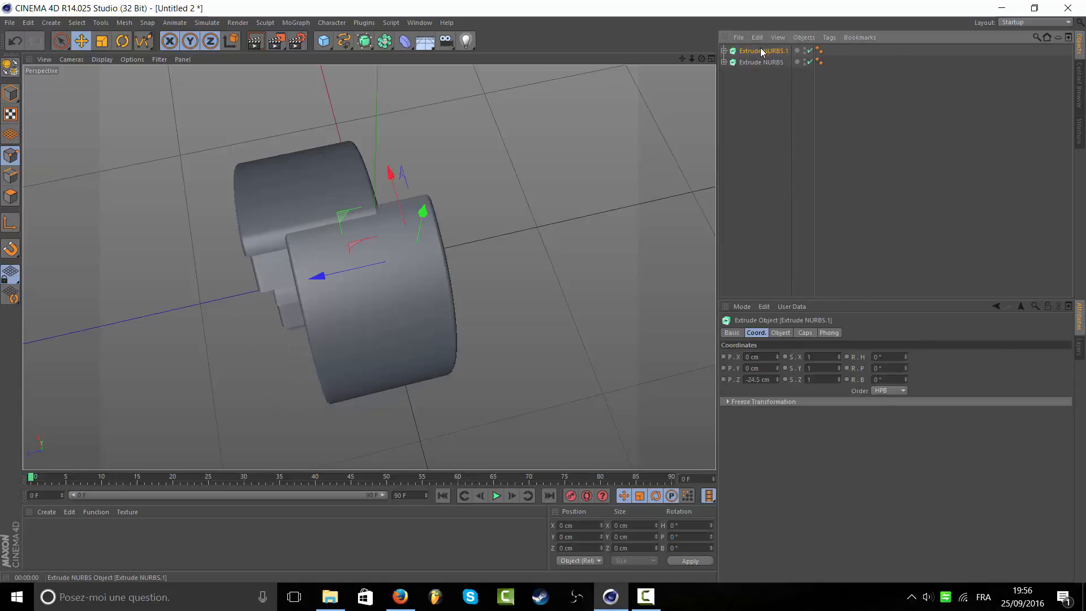
{"action": "left_click_drag", "start_coordinate": [770, 380], "coordinate": [627, 335]}
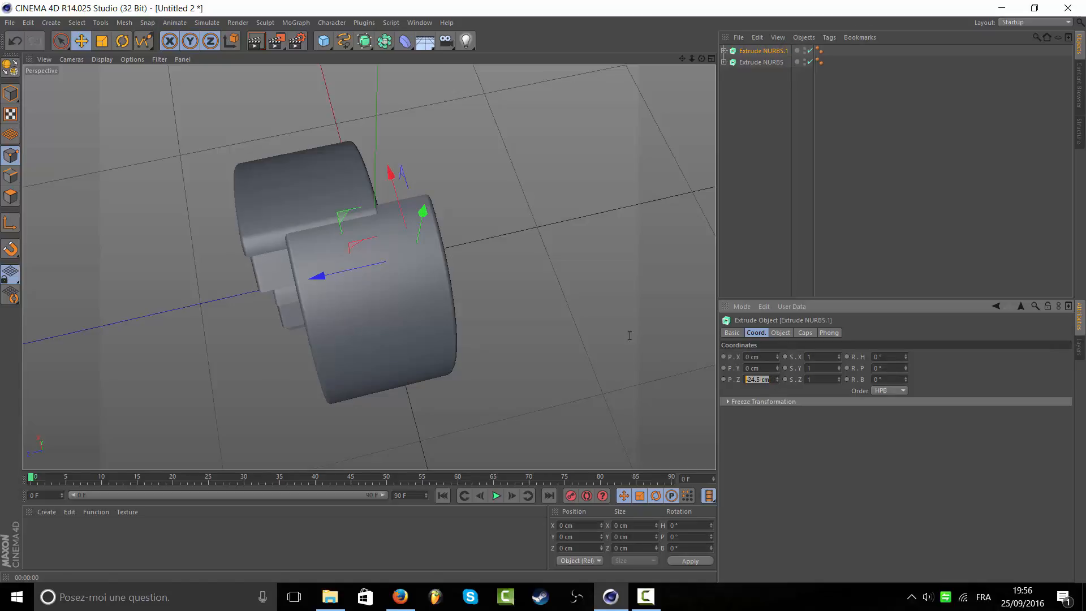
{"action": "type", "text": "-2.5"}
{"action": "left_click", "coordinate": [814, 256]}
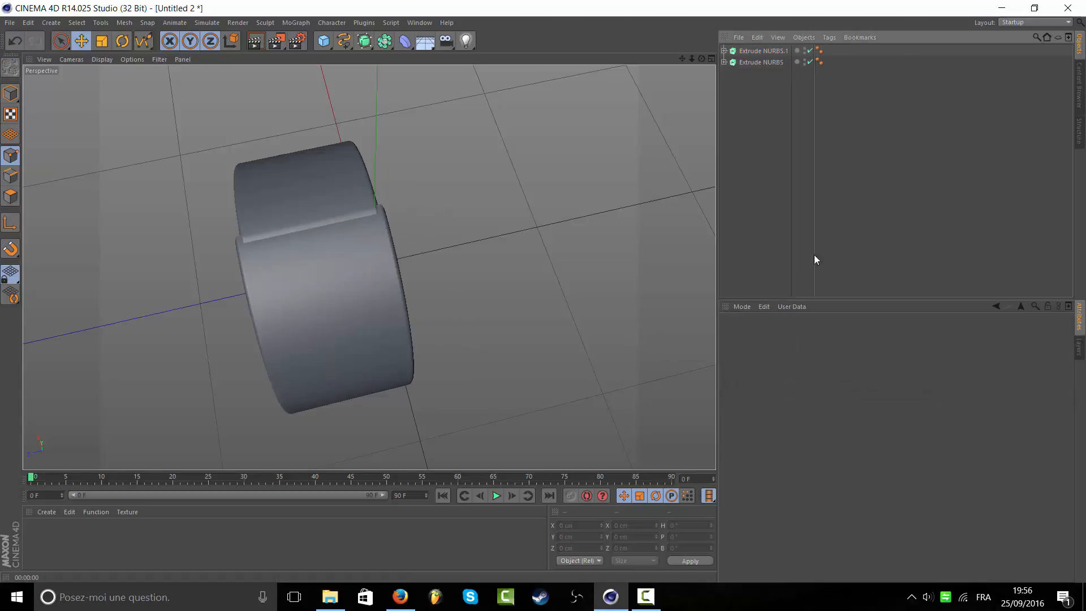
{"action": "left_click_drag", "start_coordinate": [701, 59], "coordinate": [630, 34]}
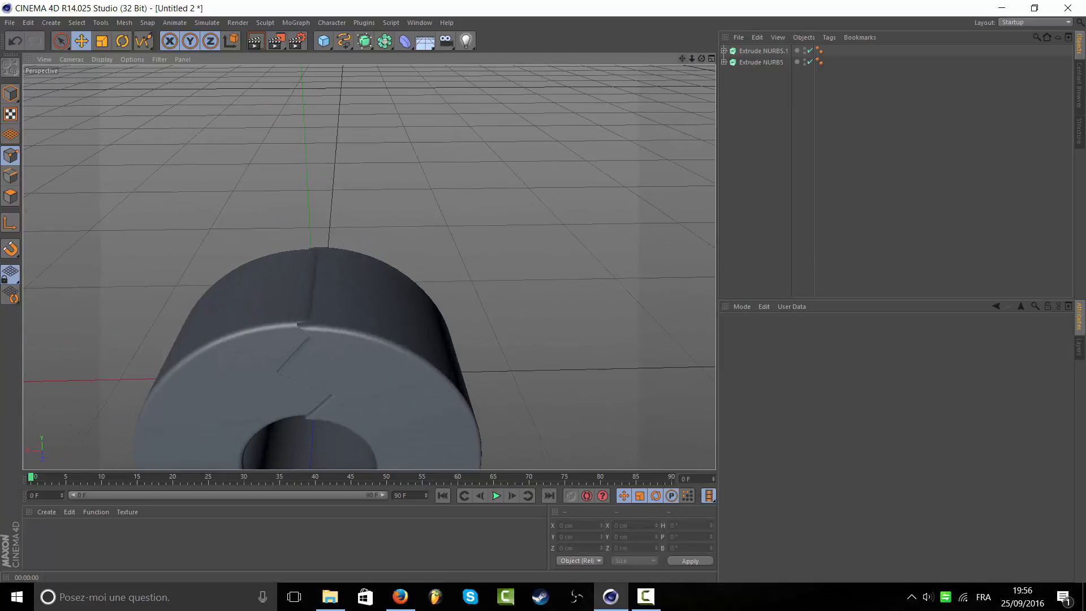
{"action": "left_click_drag", "start_coordinate": [682, 59], "coordinate": [679, 113]}
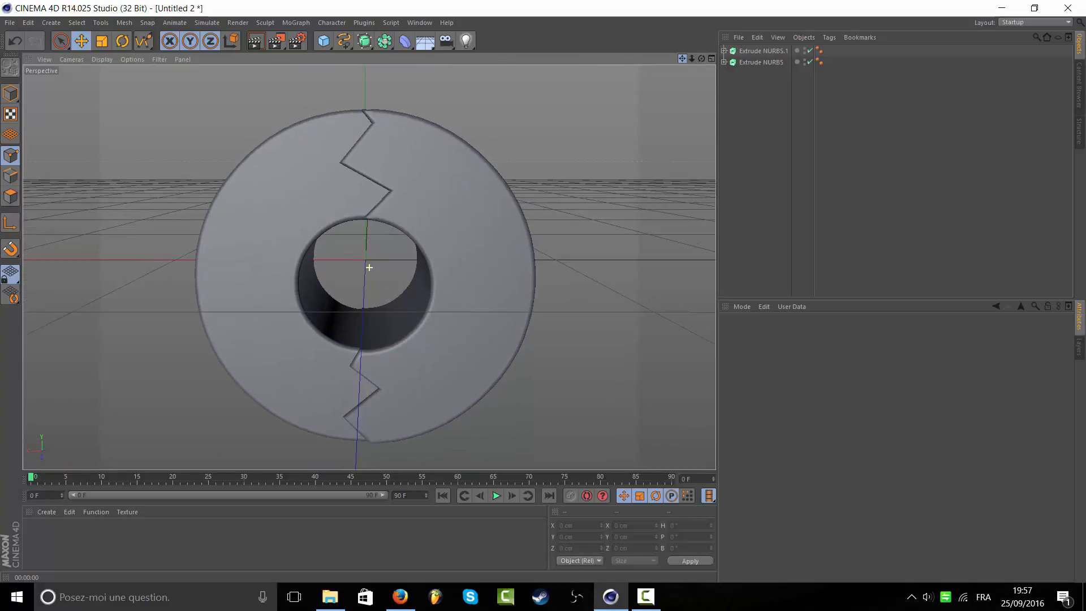
{"action": "left_click", "coordinate": [633, 606]}
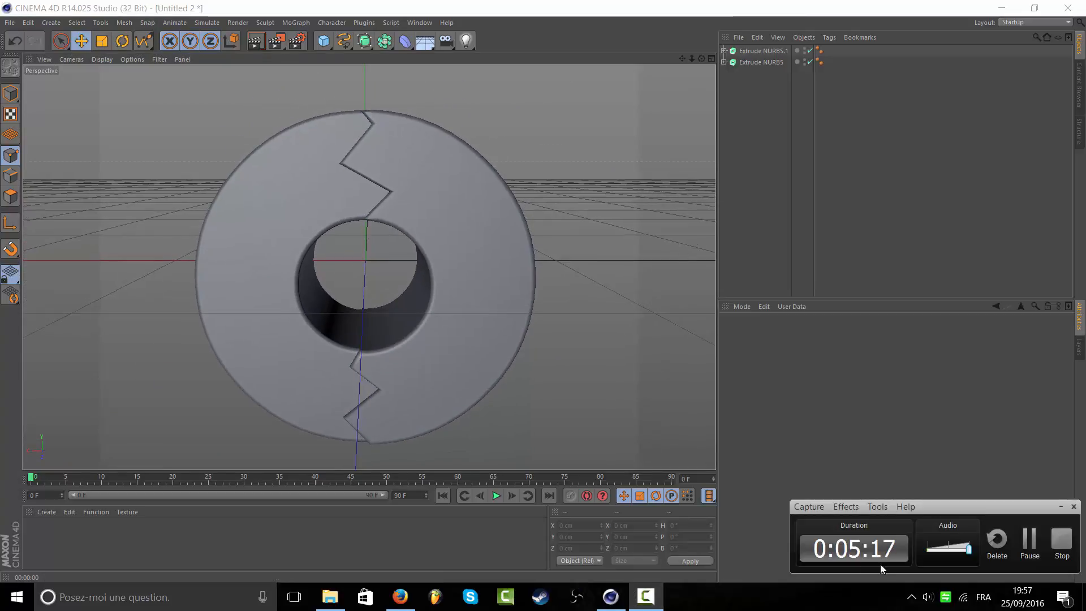
{"action": "left_click", "coordinate": [1020, 544]}
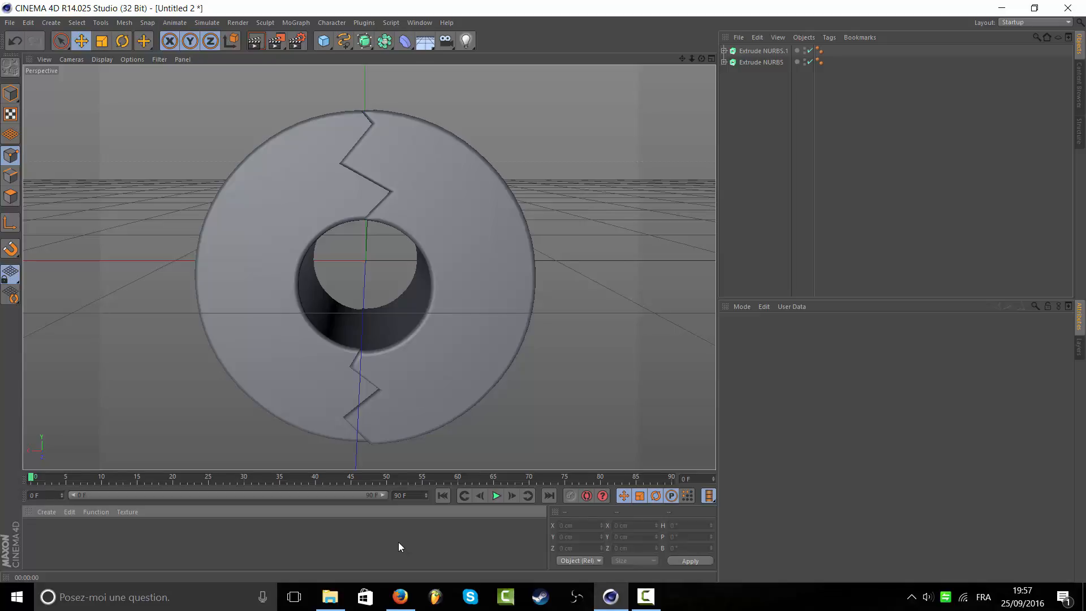
- Paste the Silver and Light Blue materials into the scene, switching their missing texture paths to absolute paths
{"action": "key", "text": "ctrl+v"}
{"action": "left_click", "coordinate": [577, 365]}
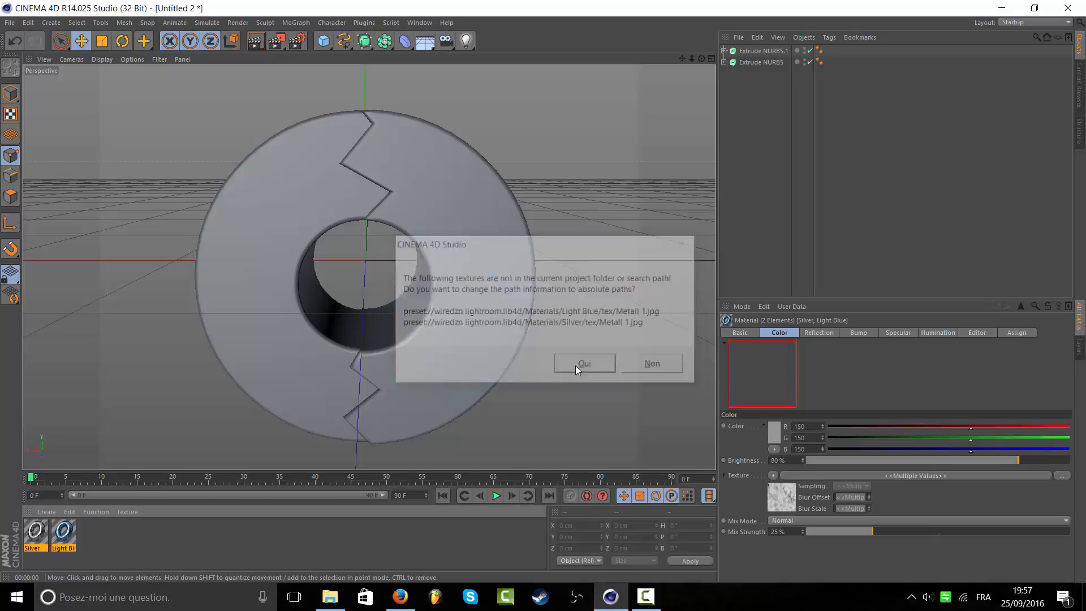
{"action": "left_click", "coordinate": [160, 553]}
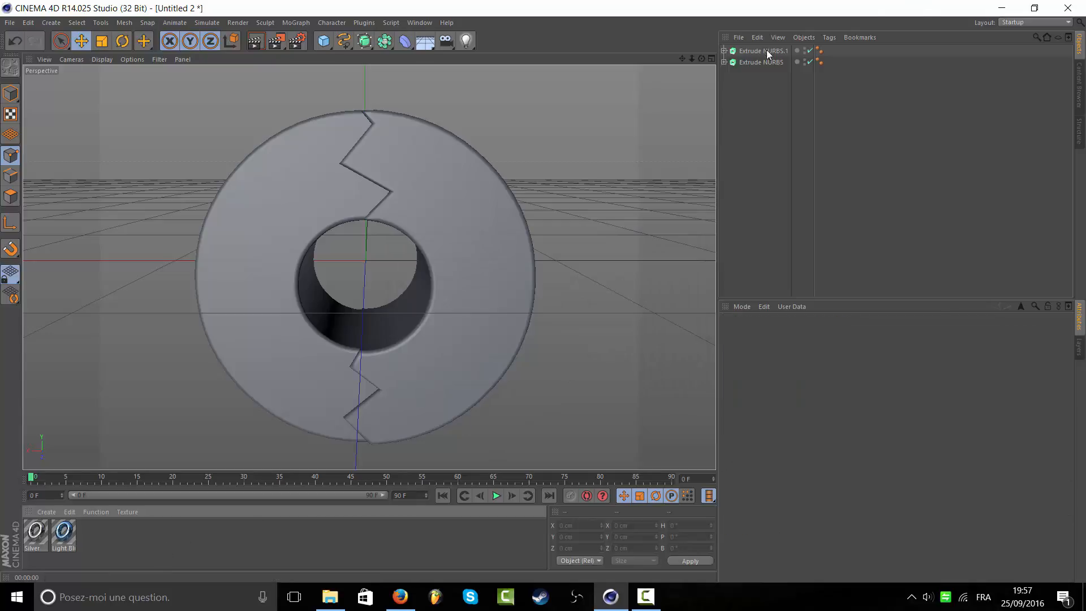
- Rename both Extrude NURBS objects as O
{"action": "double_click", "coordinate": [749, 51]}
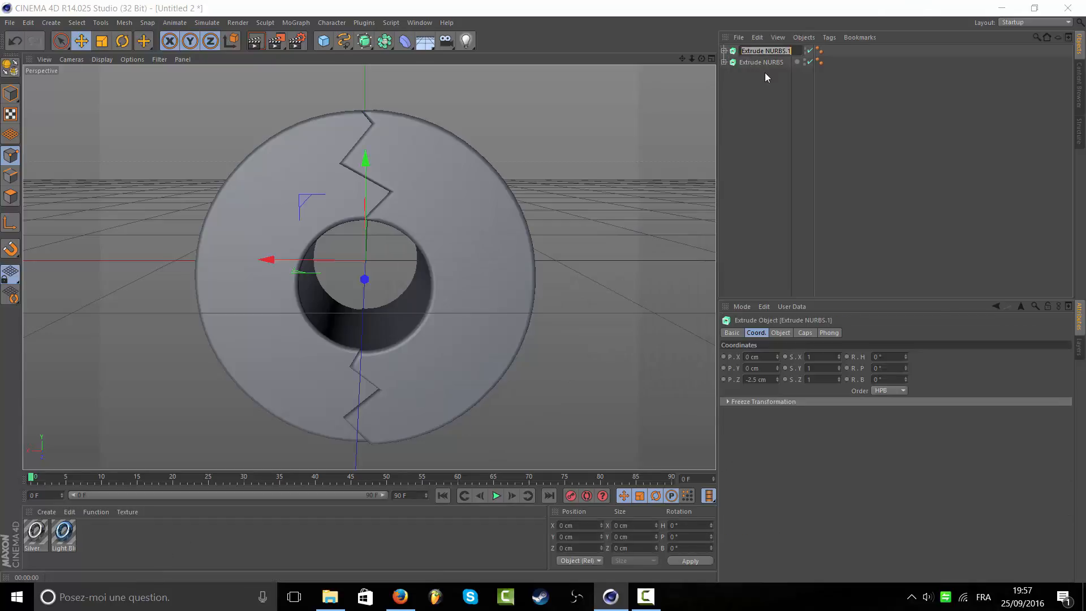
{"action": "type", "text": "O"}
{"action": "key", "text": "Return"}
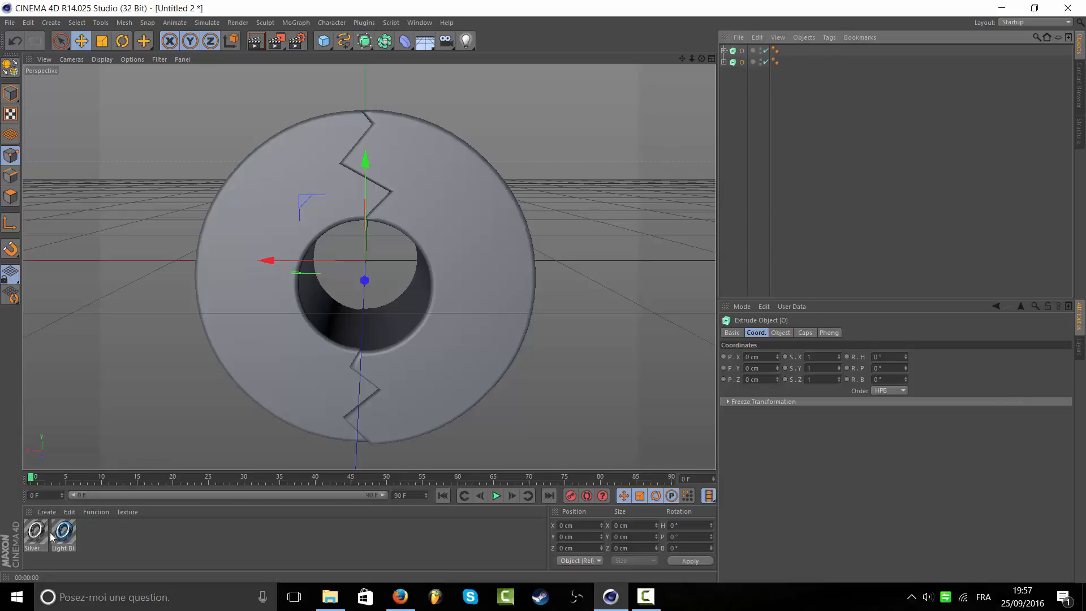
- Apply the Light Blue material to the first O half and the Silver material to the second
{"action": "left_click_drag", "start_coordinate": [743, 53], "coordinate": [742, 53]}
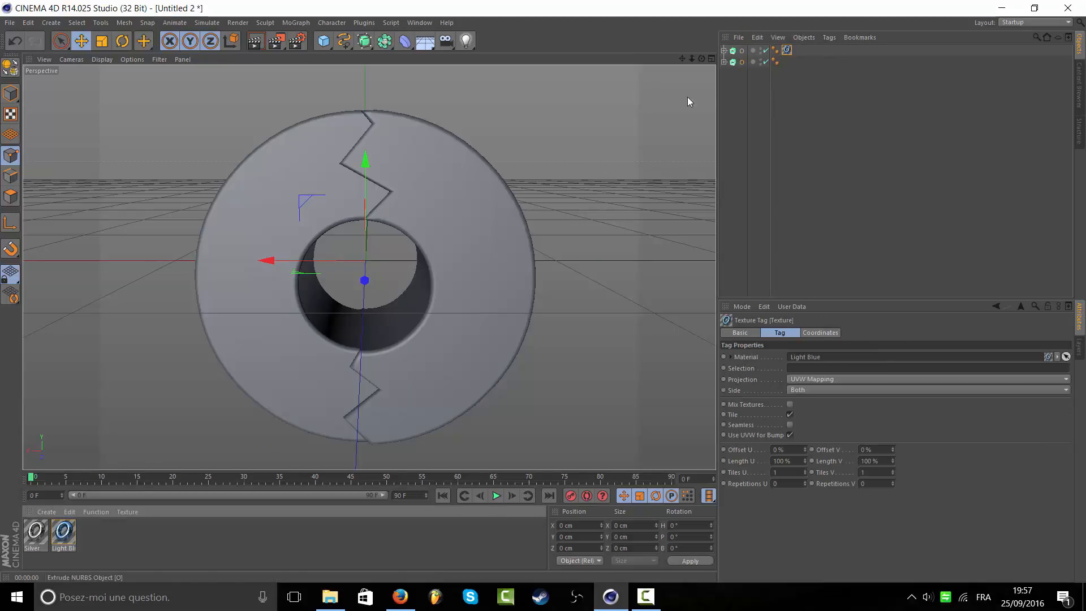
{"action": "left_click_drag", "start_coordinate": [39, 529], "coordinate": [743, 61]}
{"action": "left_click", "coordinate": [801, 86]}
- Set both texture tags to Cubic projection and enable Seamless
{"action": "left_click_drag", "start_coordinate": [801, 86], "coordinate": [783, 46]}
{"action": "left_click", "coordinate": [819, 425]}
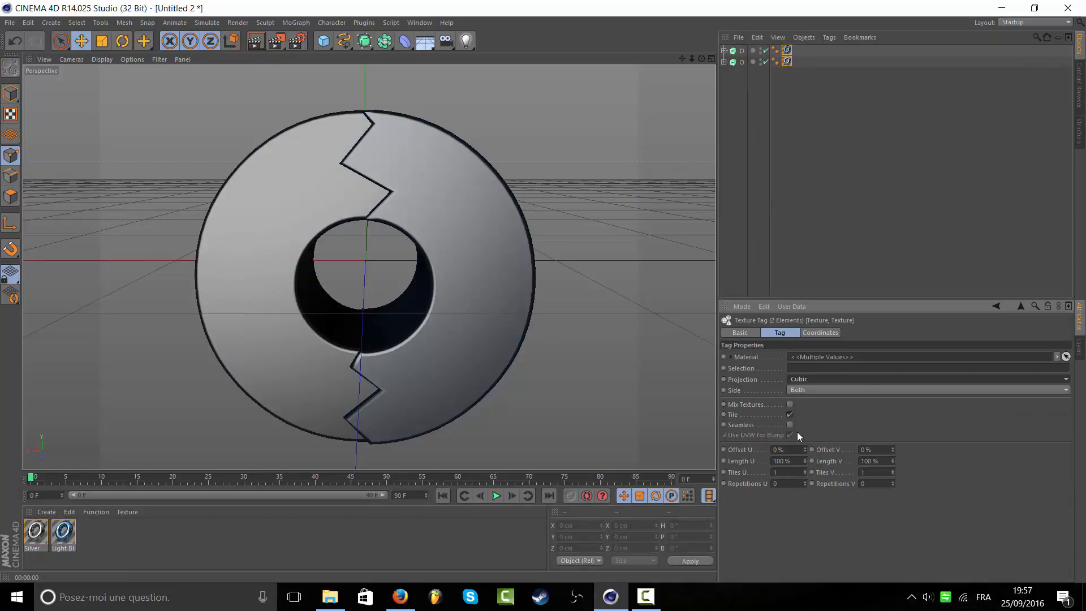
{"action": "left_click", "coordinate": [790, 426]}
- Render the view to preview the silver and blue halves, accepting the texture error dialog
{"action": "left_click", "coordinate": [255, 45]}
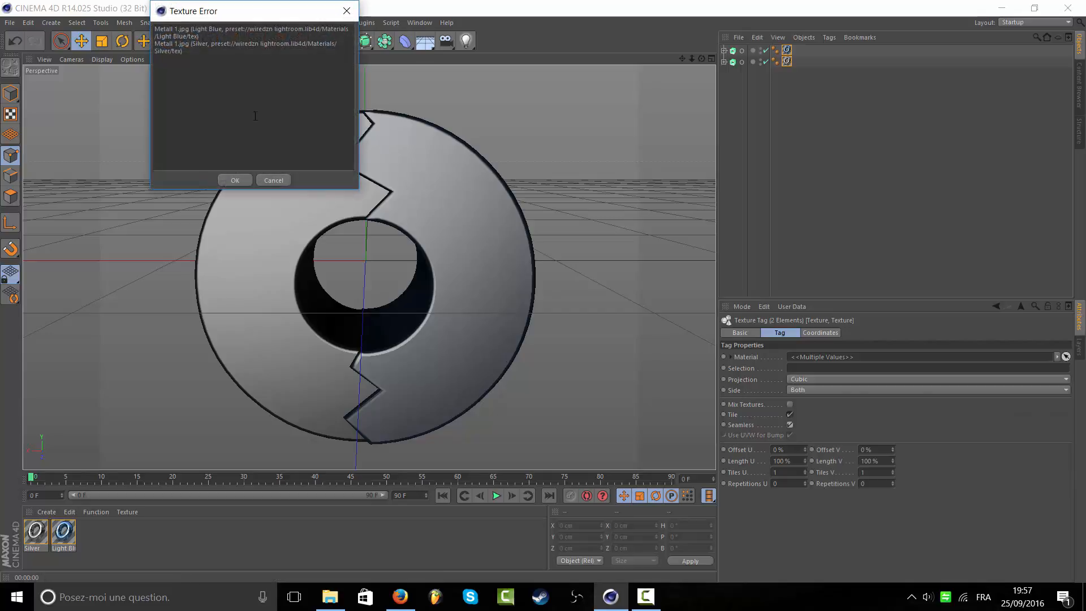
{"action": "left_click", "coordinate": [243, 179]}
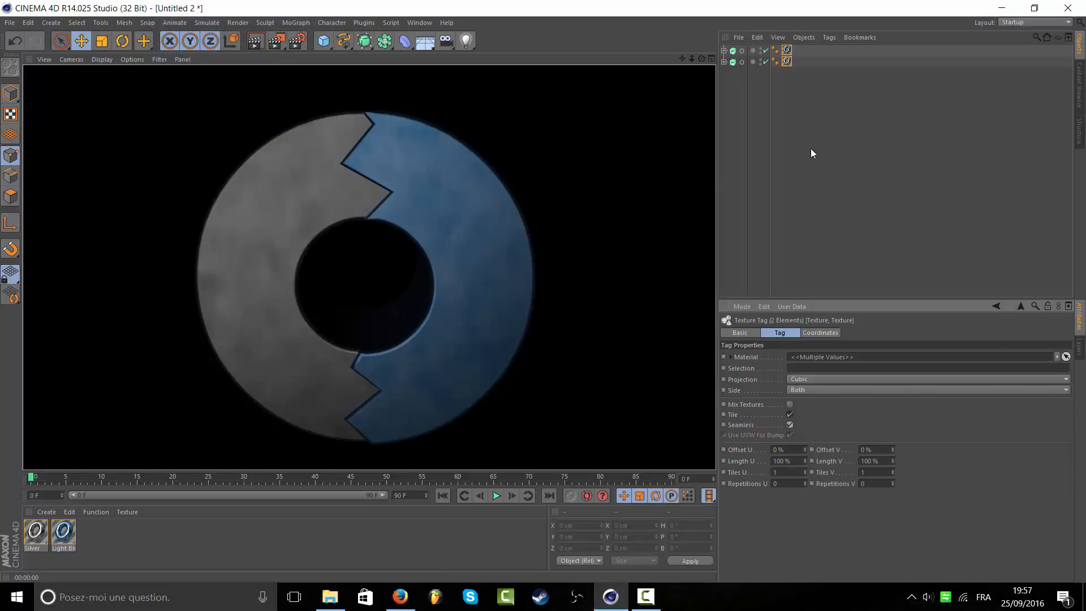
{"action": "left_click", "coordinate": [795, 150]}
- Check the Sky object with its HDRI material and render the view to preview its lighting on both halves
{"action": "left_click", "coordinate": [645, 597]}
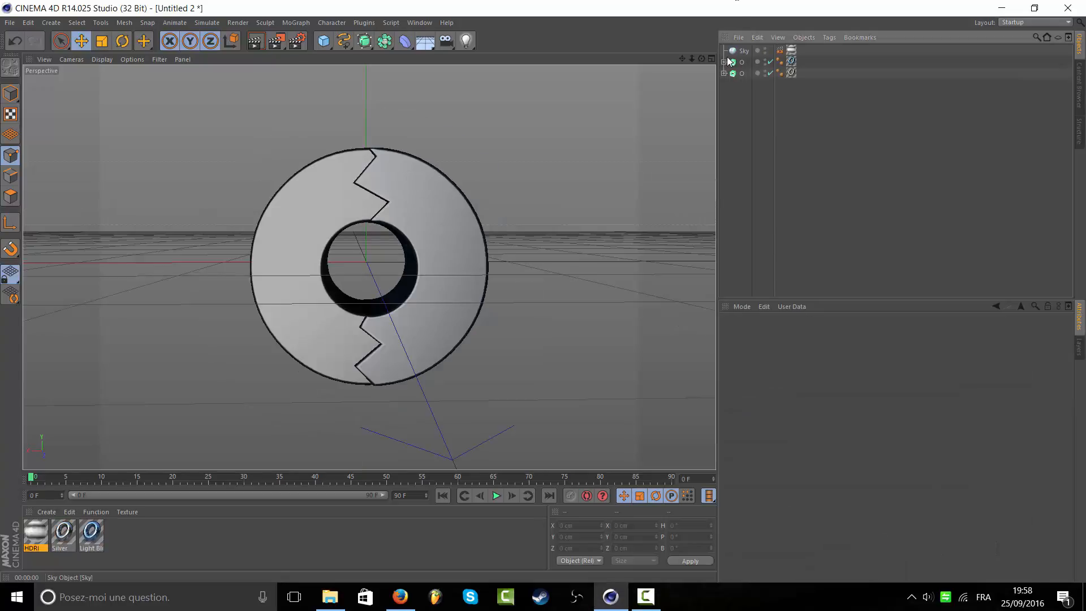
{"action": "left_click", "coordinate": [739, 61]}
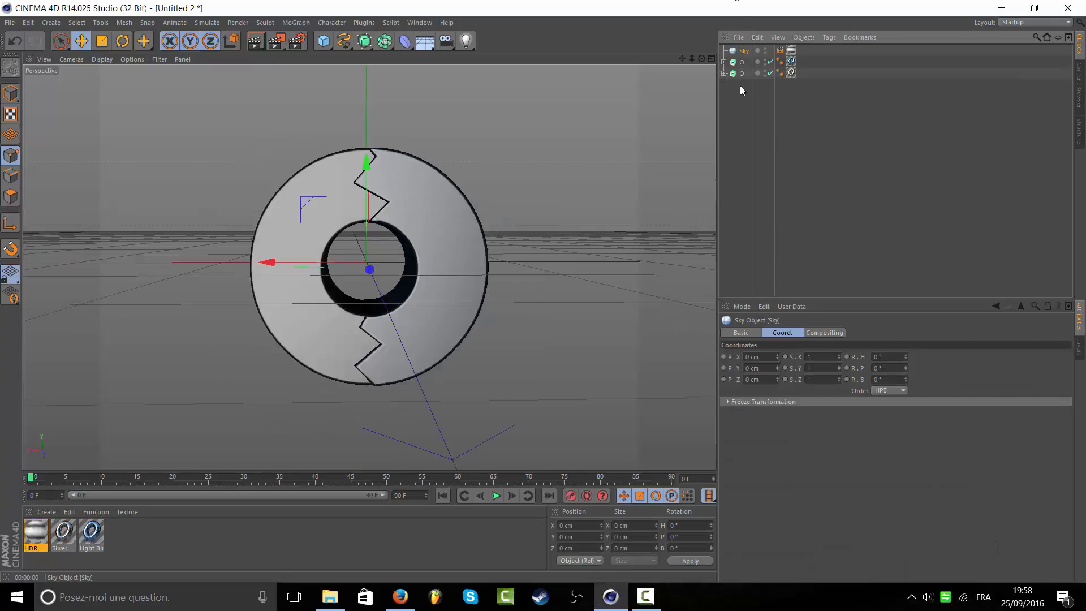
{"action": "mouse_move", "coordinate": [752, 96]}
{"action": "left_mouse_down"}
{"action": "mouse_move", "coordinate": [757, 105]}
{"action": "mouse_move", "coordinate": [732, 56]}
{"action": "mouse_move", "coordinate": [748, 116]}
{"action": "left_mouse_up"}
{"action": "left_click", "coordinate": [147, 563]}
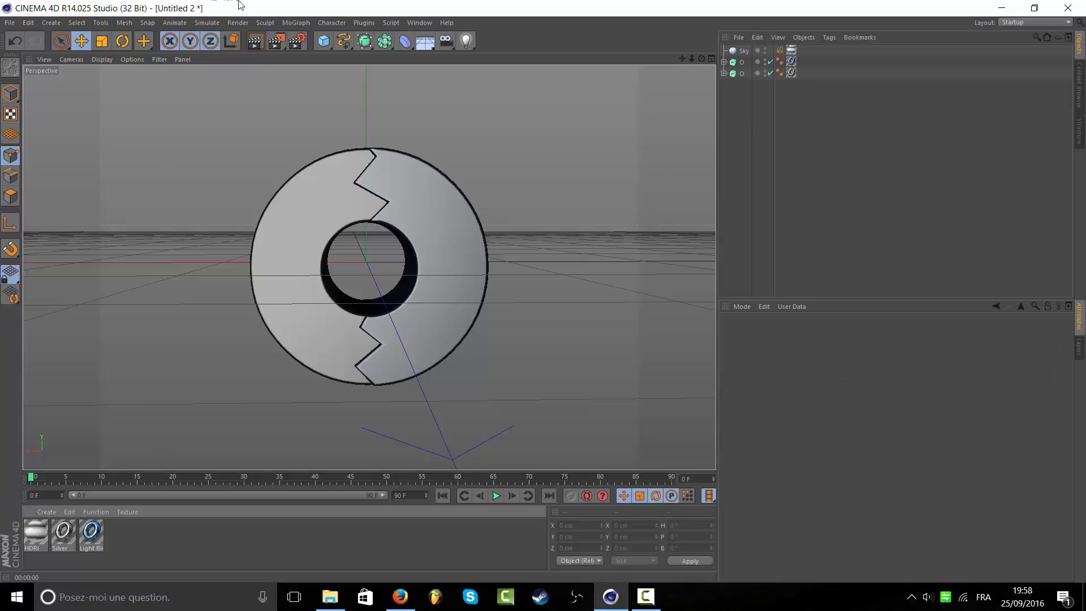
{"action": "left_click", "coordinate": [258, 42]}
{"action": "left_click", "coordinate": [246, 180]}
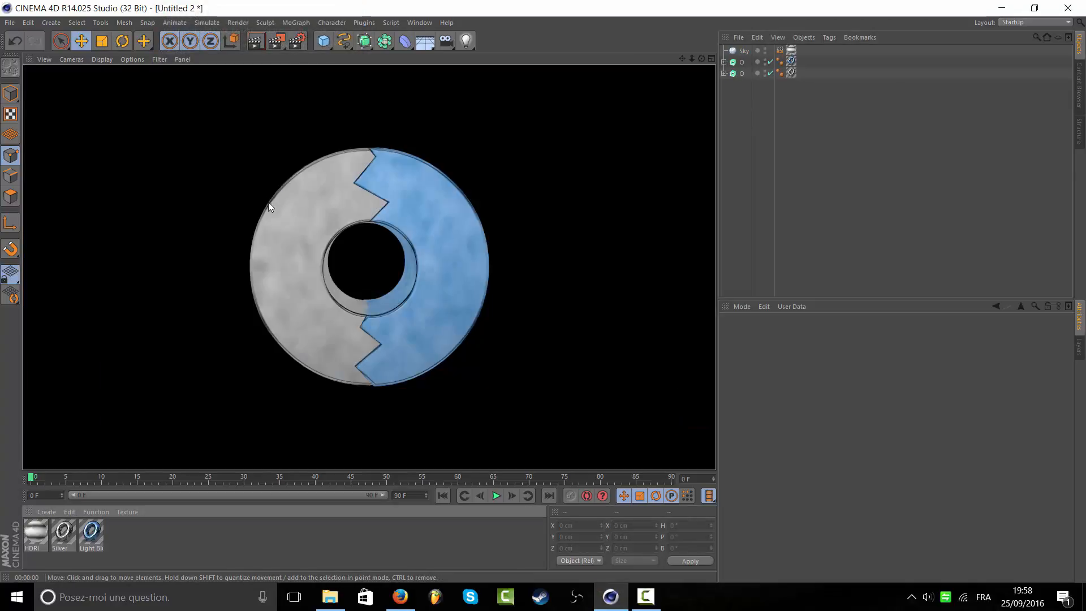
- Swap the Silver and Light Blue materials between the two halves and render the view to compare
{"action": "mouse_move", "coordinate": [791, 72]}
{"action": "left_mouse_down"}
{"action": "mouse_move", "coordinate": [798, 62]}
{"action": "mouse_move", "coordinate": [793, 75]}
{"action": "left_mouse_up"}
{"action": "left_click", "coordinate": [799, 106]}
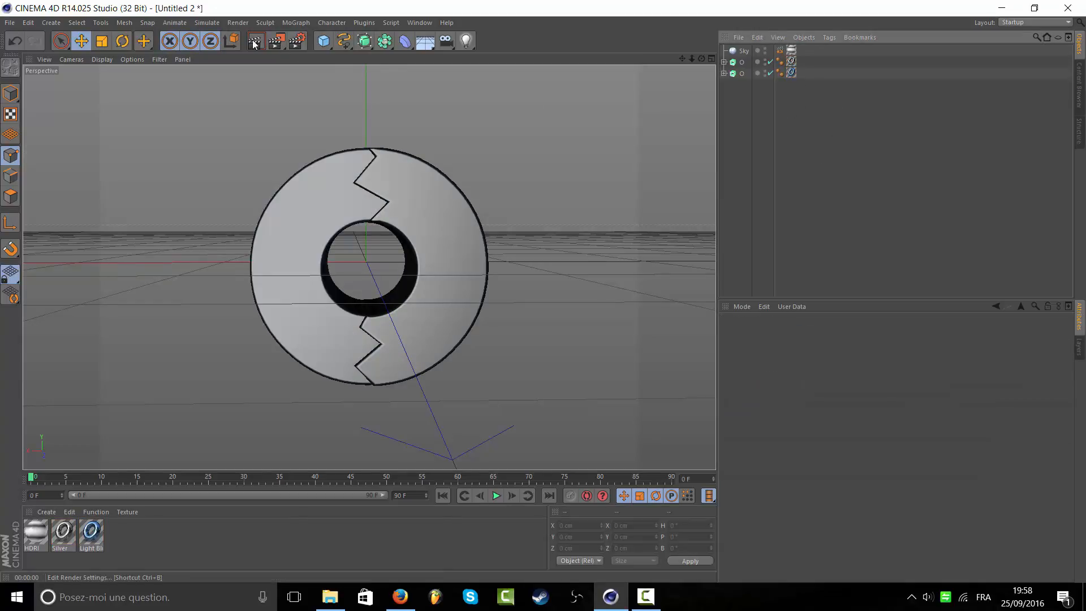
{"action": "left_click", "coordinate": [254, 44]}
{"action": "left_click", "coordinate": [240, 178]}
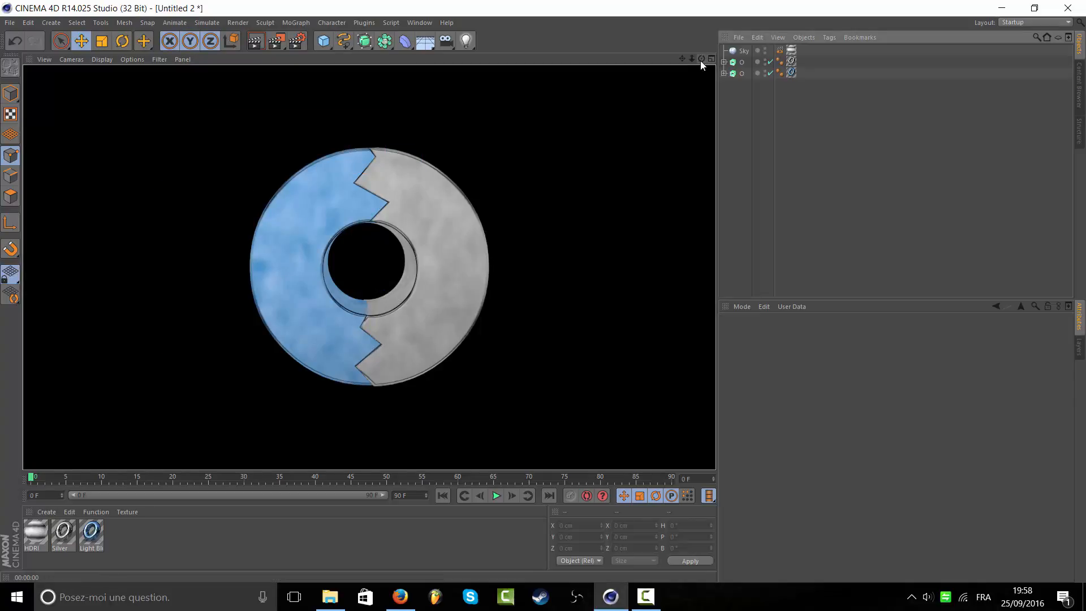
- Delete both extruded O halves, keeping only the Sky object
{"action": "left_click_drag", "start_coordinate": [701, 59], "coordinate": [600, 63]}
{"action": "left_click_drag", "start_coordinate": [369, 267], "coordinate": [368, 267]}
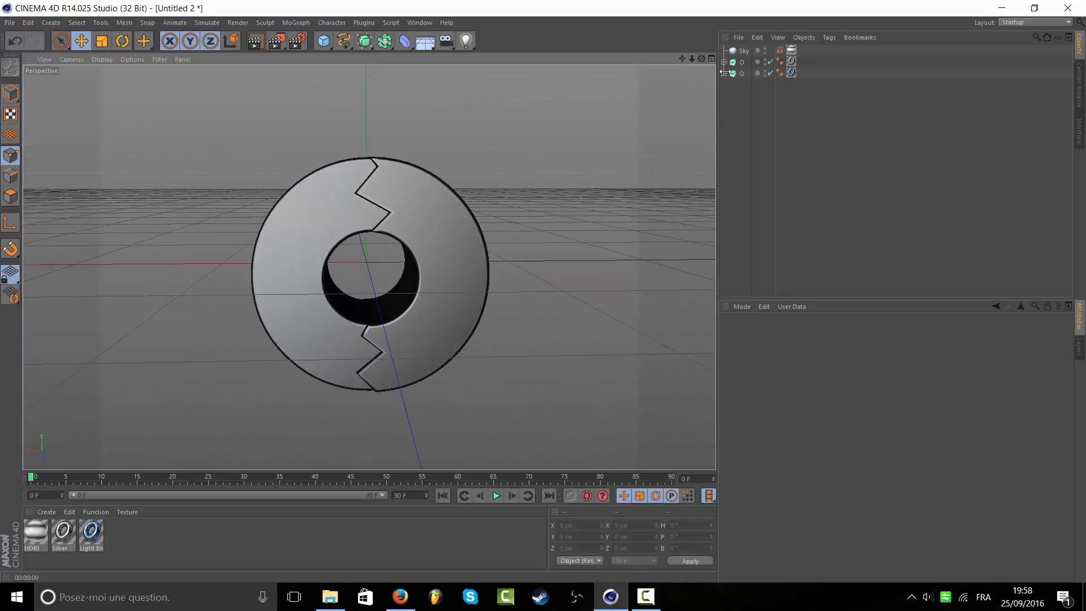
{"action": "left_click_drag", "start_coordinate": [745, 62], "coordinate": [745, 63]}
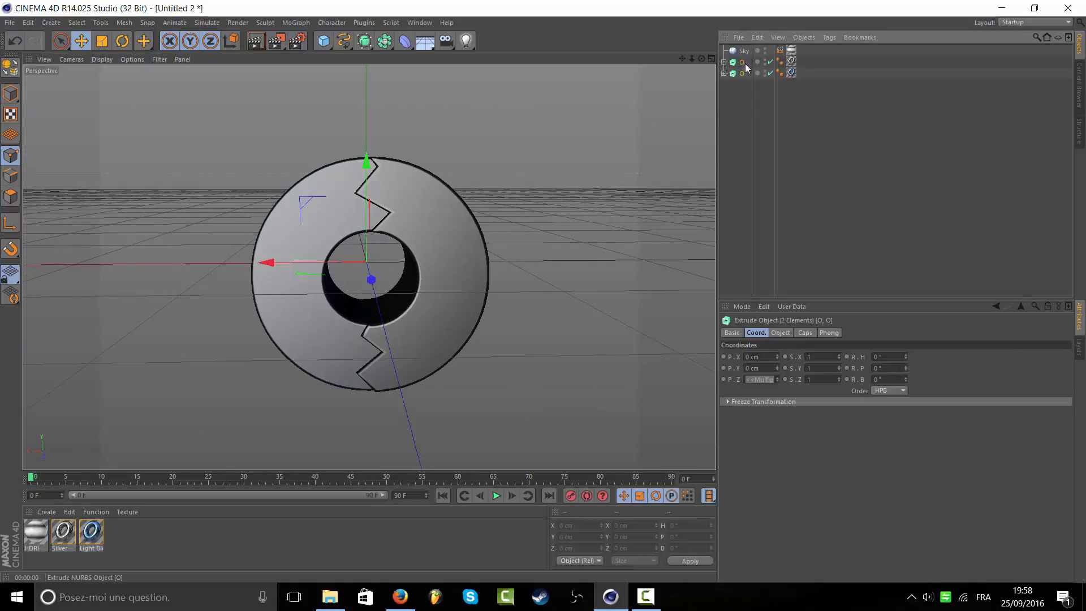
{"action": "key", "text": "Delete"}
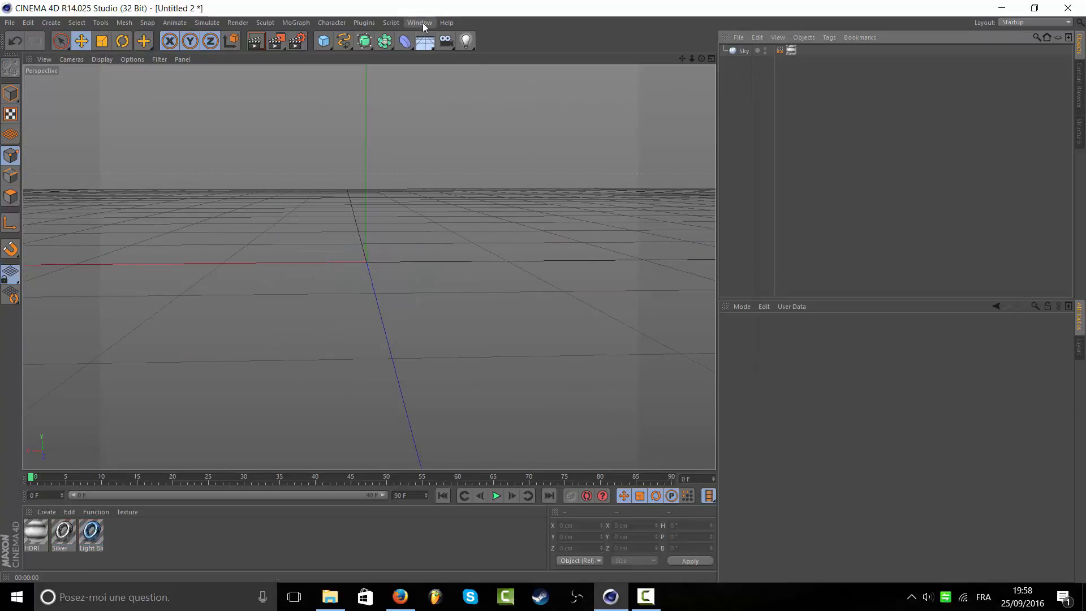
- Add a Text spline in the Front view
{"action": "middle_click", "coordinate": [420, 121]}
{"action": "middle_click", "coordinate": [521, 303]}
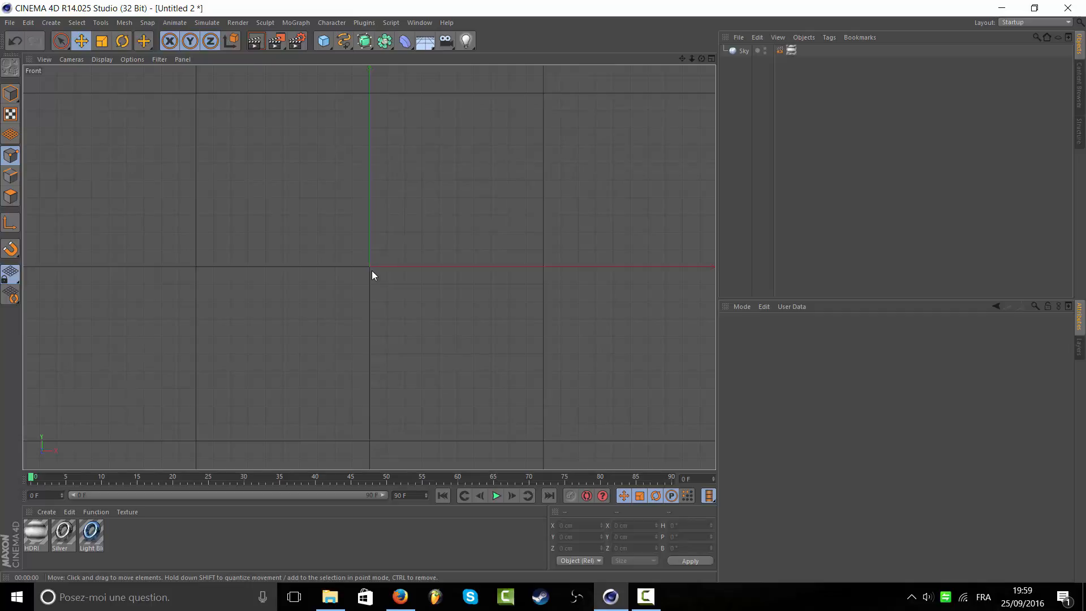
{"action": "scroll", "coordinate": [369, 269], "scroll_direction": "up", "scroll_amount": 3}
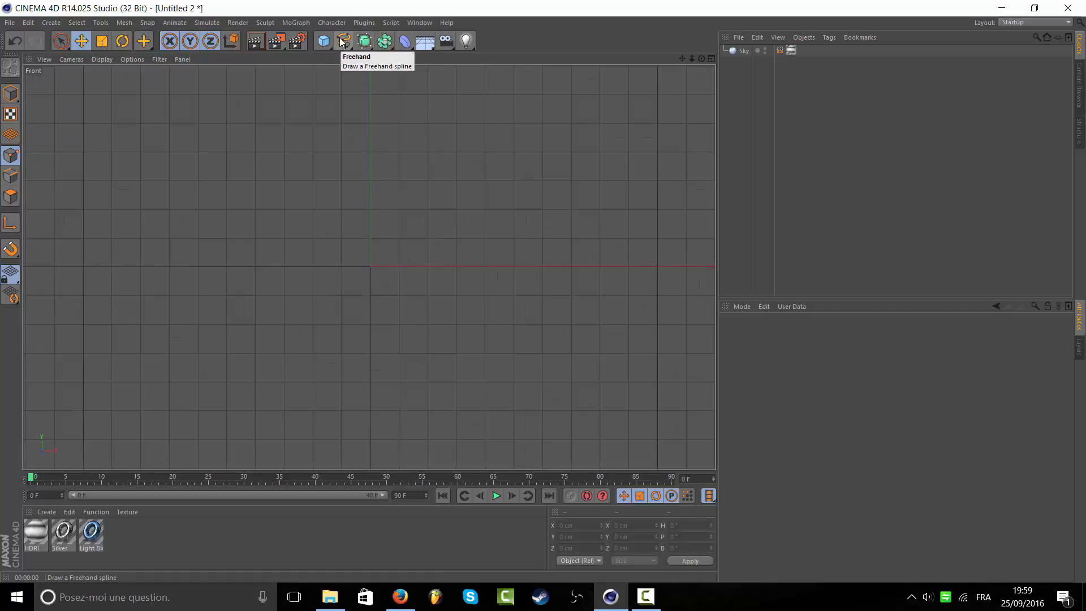
{"action": "left_click_drag", "start_coordinate": [344, 40], "coordinate": [368, 96]}
{"action": "left_click", "coordinate": [397, 145]}
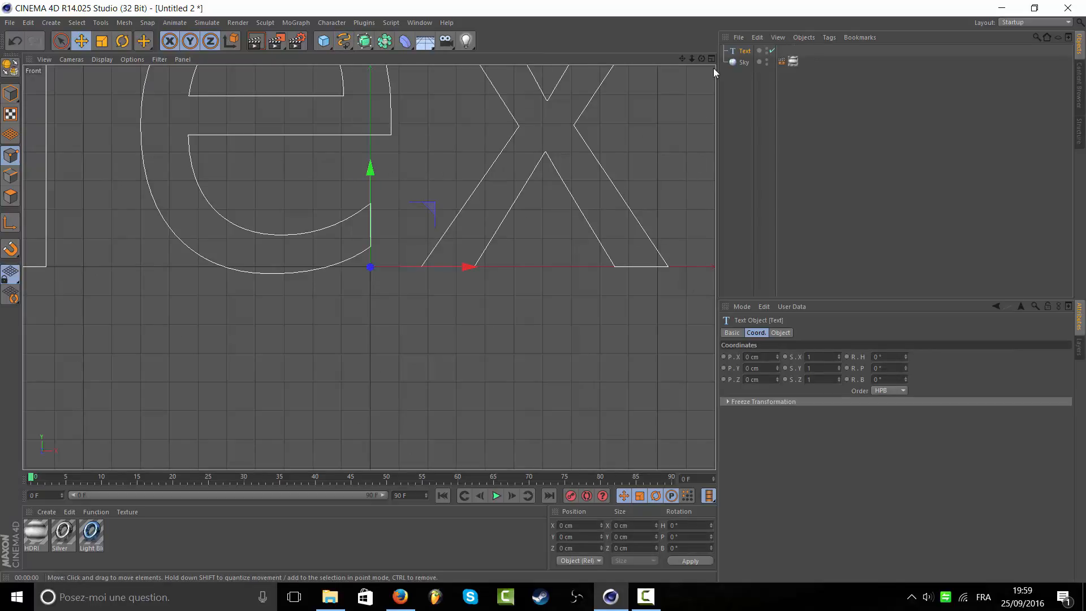
- Set the Text spline's content to the letter O and rename the object as O
{"action": "left_click", "coordinate": [744, 62]}
{"action": "left_click", "coordinate": [745, 51]}
{"action": "left_click", "coordinate": [780, 332]}
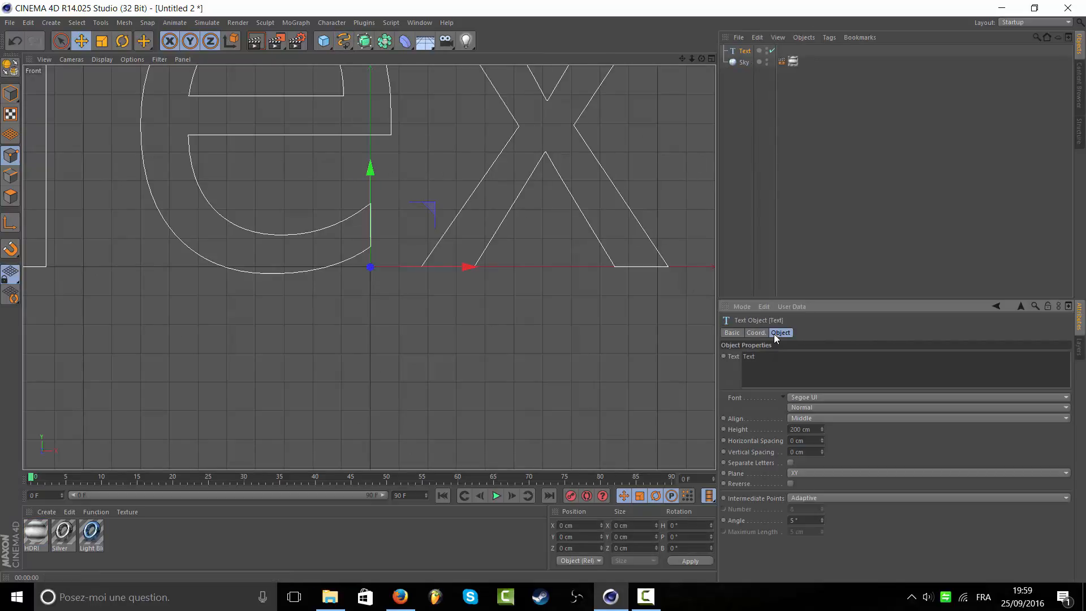
{"action": "left_click_drag", "start_coordinate": [643, 324], "coordinate": [639, 323]}
{"action": "type", "text": "O"}
{"action": "left_click", "coordinate": [834, 252]}
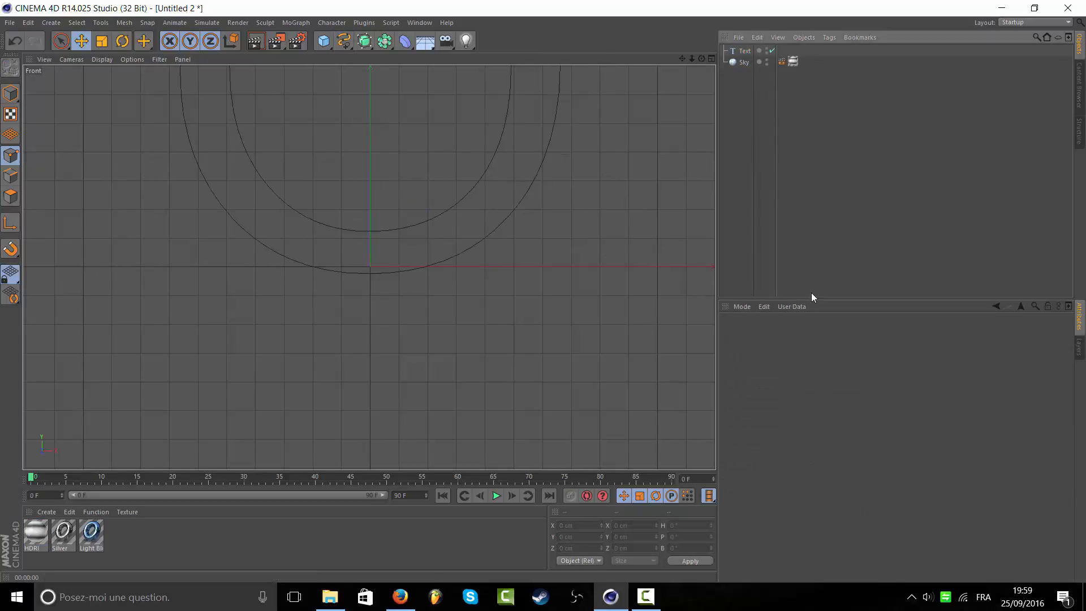
{"action": "left_click", "coordinate": [750, 51]}
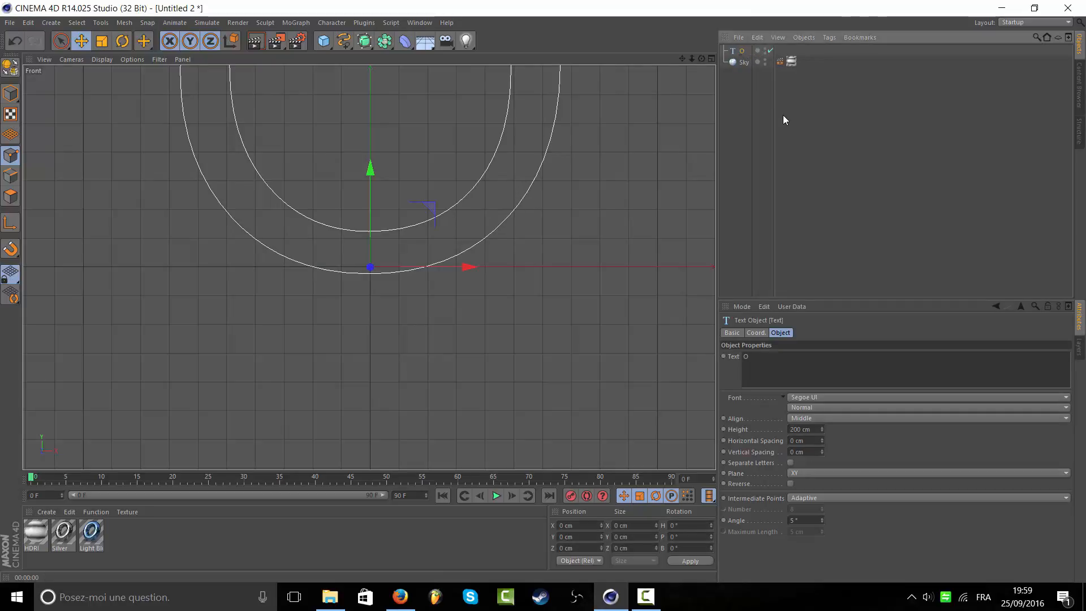
- Set the letter's font to GoGoPosterPunch with a non-italic style
{"action": "left_click", "coordinate": [836, 399]}
{"action": "scroll", "coordinate": [861, 247], "scroll_direction": "up", "scroll_amount": 15}
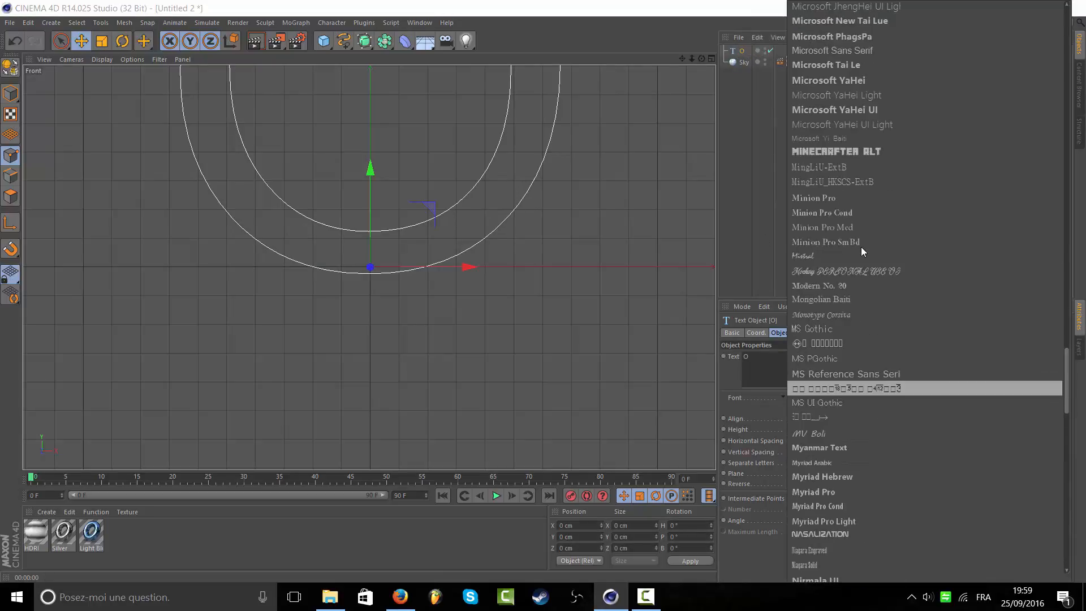
{"action": "scroll", "coordinate": [853, 167], "scroll_direction": "up", "scroll_amount": 10}
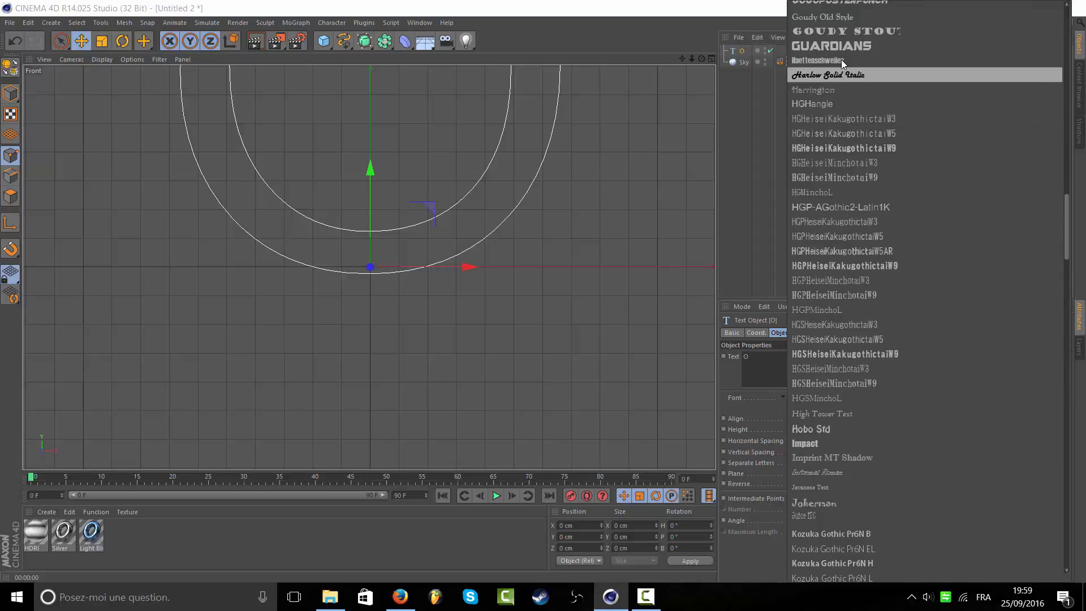
{"action": "left_click", "coordinate": [856, 204]}
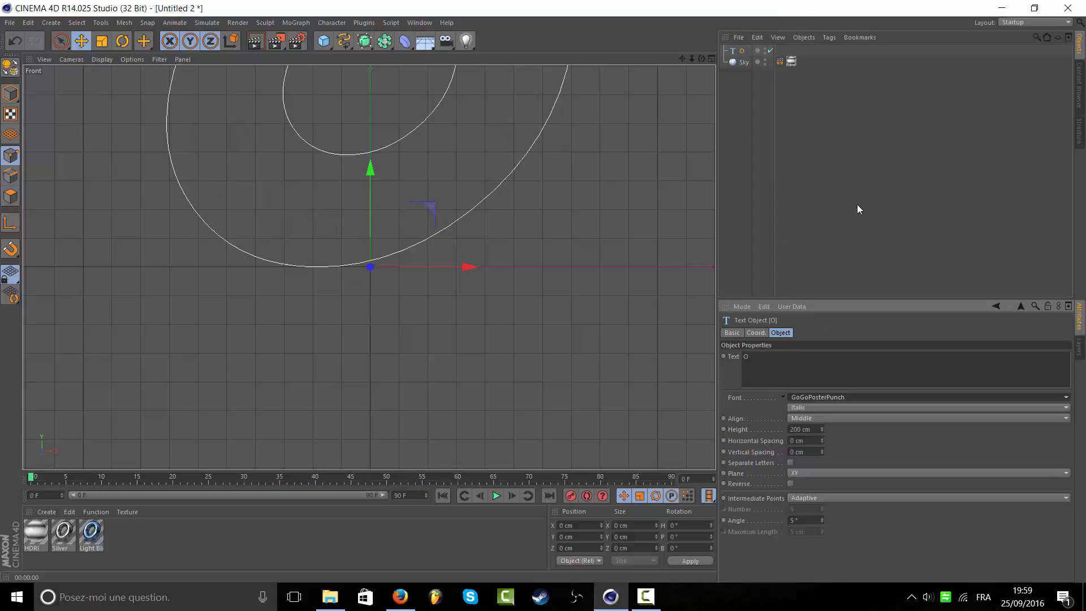
{"action": "left_click", "coordinate": [805, 407]}
{"action": "left_click", "coordinate": [823, 432]}
- Set the letter's Y position to -68 cm to center it on the origin
{"action": "left_click", "coordinate": [756, 333]}
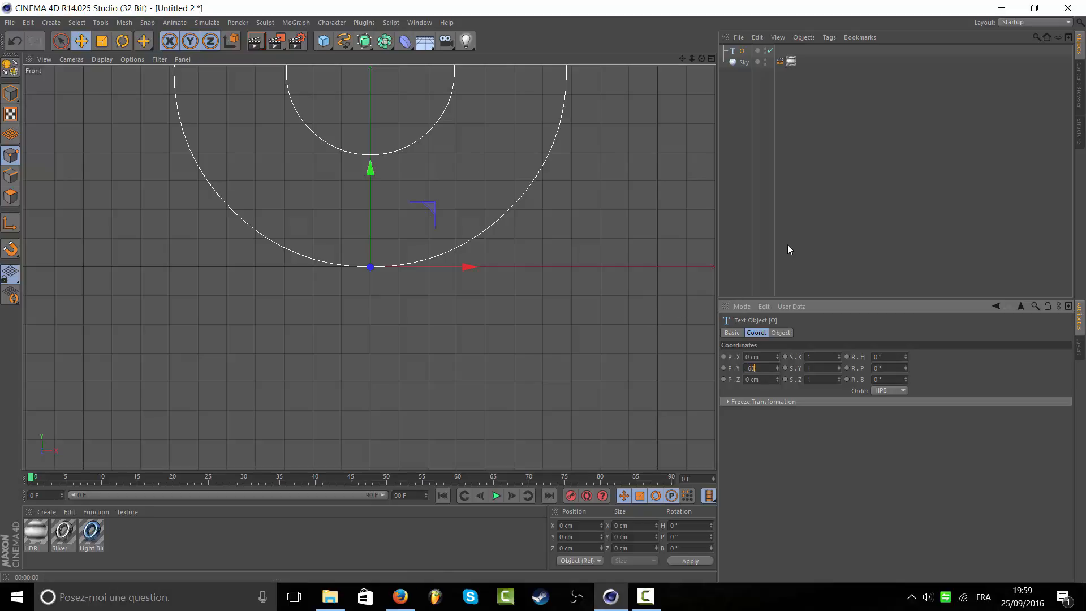
{"action": "left_click", "coordinate": [771, 244]}
{"action": "left_click", "coordinate": [739, 50]}
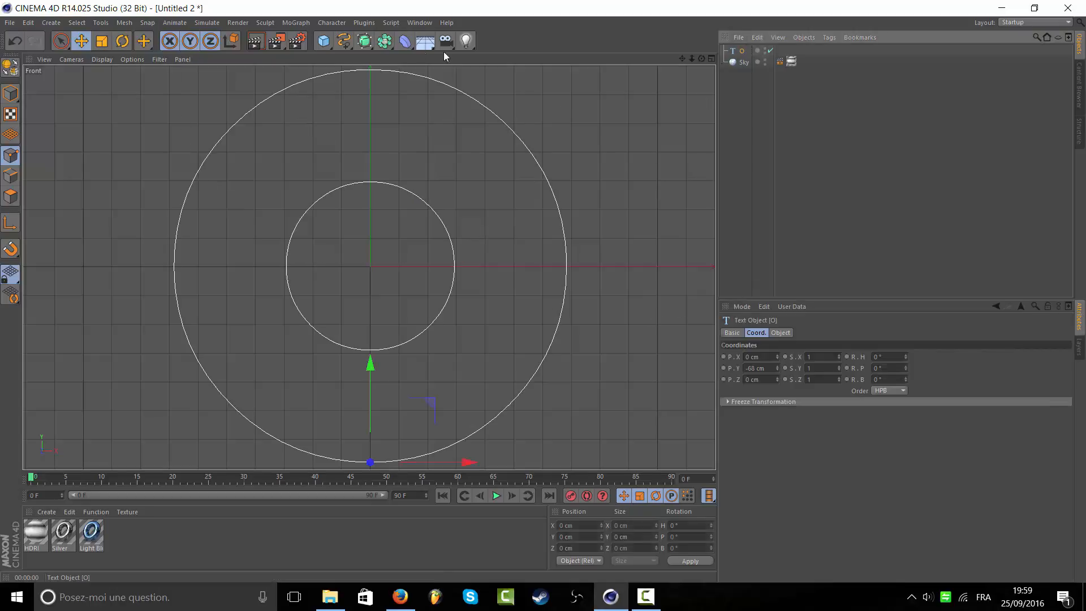
- Start a Linear spline at the ring's lower right and zigzag it leftward between the O's inner and outer outlines
{"action": "left_click", "coordinate": [343, 41]}
{"action": "left_click", "coordinate": [387, 80]}
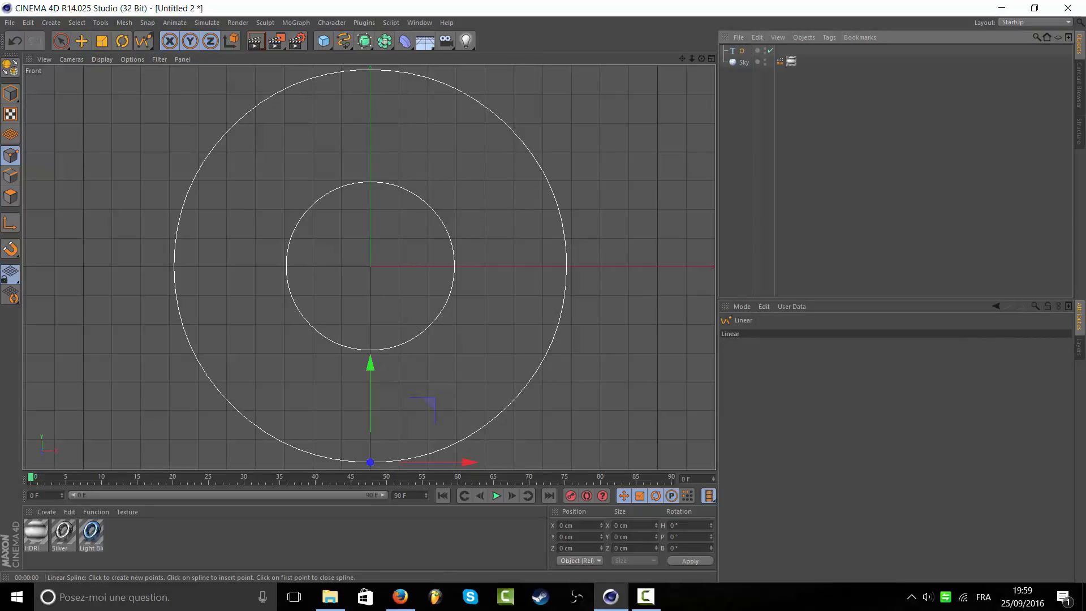
{"action": "scroll", "coordinate": [379, 257], "scroll_direction": "down", "scroll_amount": 5}
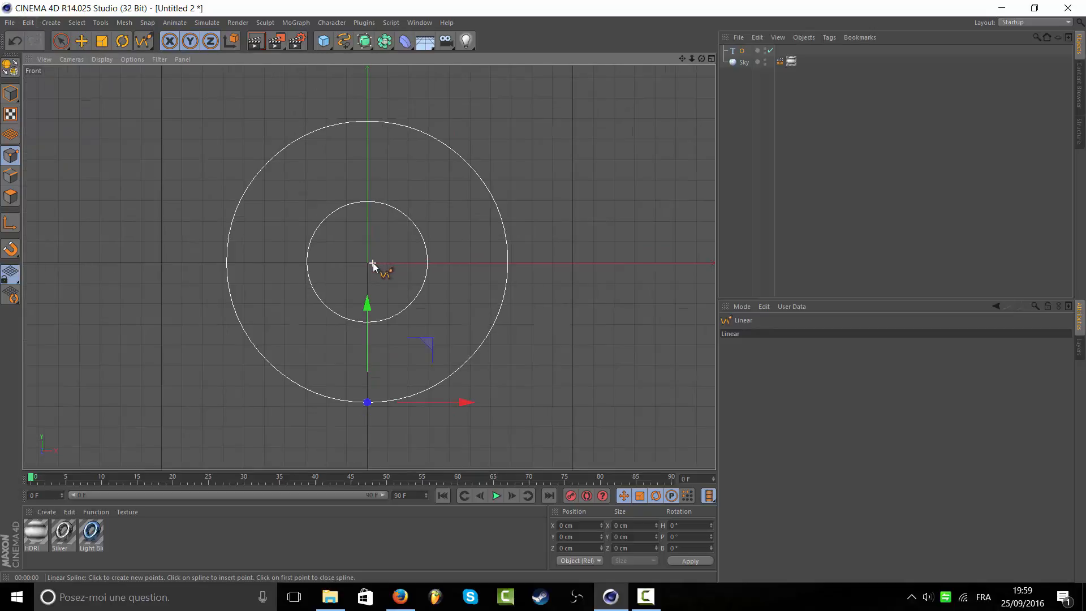
{"action": "scroll", "coordinate": [374, 266], "scroll_direction": "down", "scroll_amount": 1}
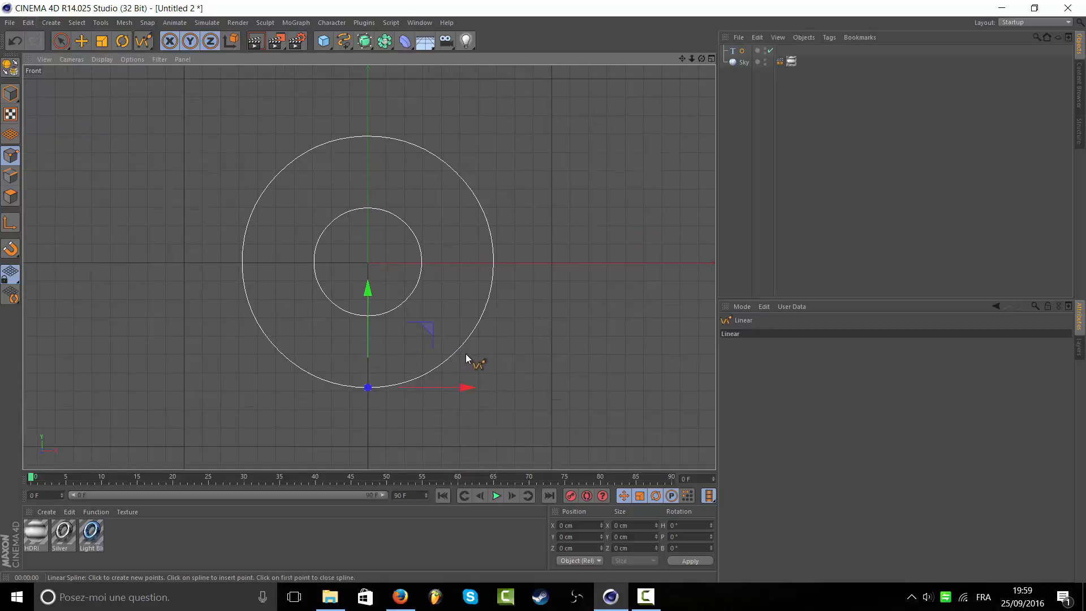
{"action": "left_click", "coordinate": [385, 364]}
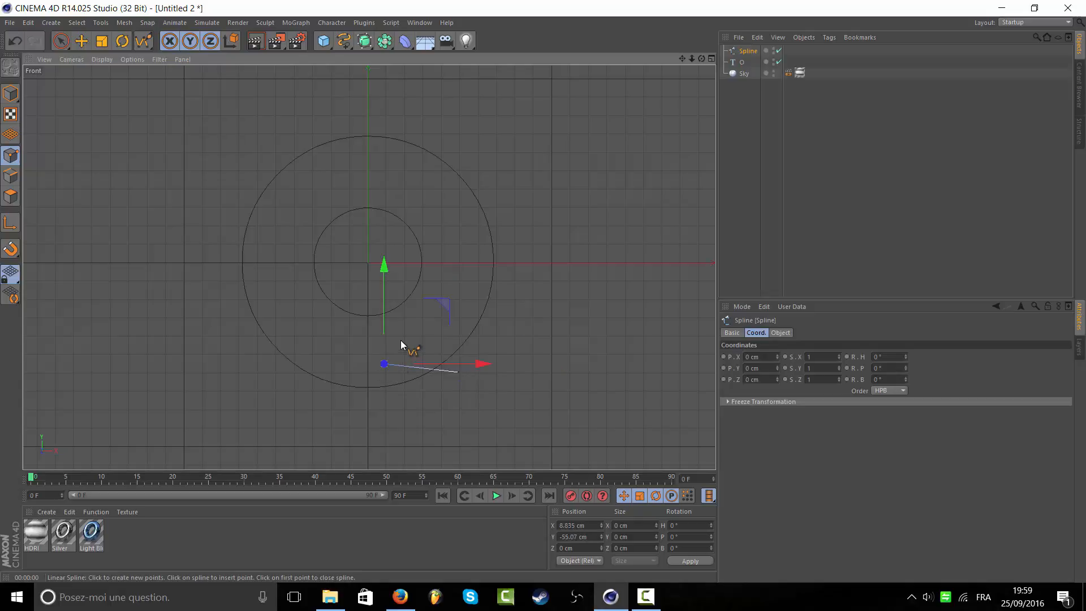
{"action": "left_click", "coordinate": [401, 340]}
{"action": "left_click", "coordinate": [318, 359]}
{"action": "left_click", "coordinate": [330, 326]}
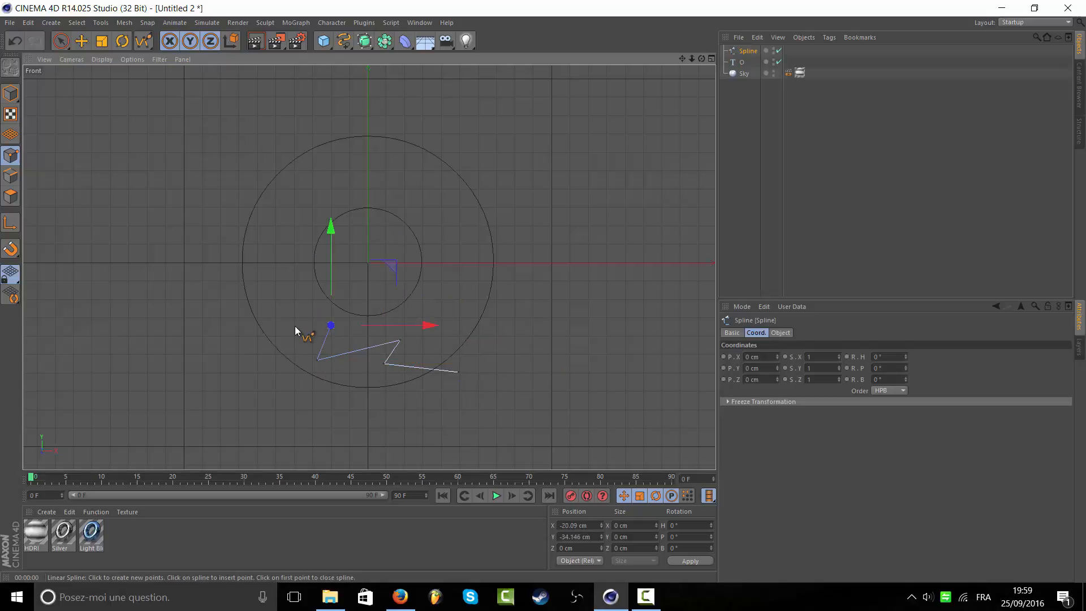
- Continue the zigzag up the ring's left side, alternating points between the inner and outer outlines
{"action": "left_click", "coordinate": [295, 329]}
{"action": "left_click", "coordinate": [305, 299]}
{"action": "left_click", "coordinate": [267, 284]}
{"action": "left_click", "coordinate": [297, 252]}
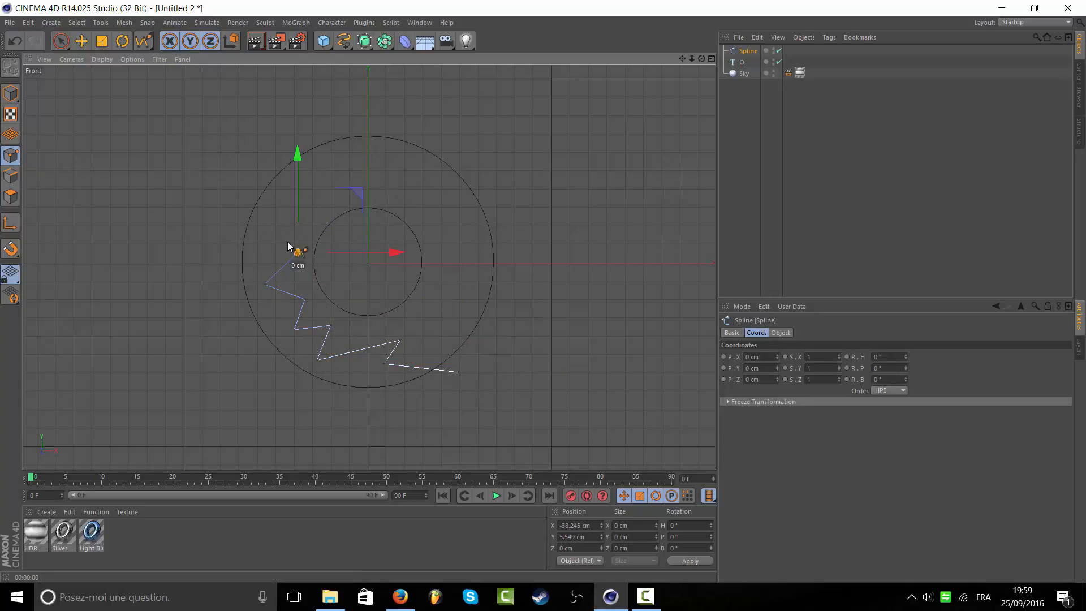
{"action": "left_click", "coordinate": [263, 209]}
{"action": "left_click", "coordinate": [301, 225]}
{"action": "left_click", "coordinate": [329, 185]}
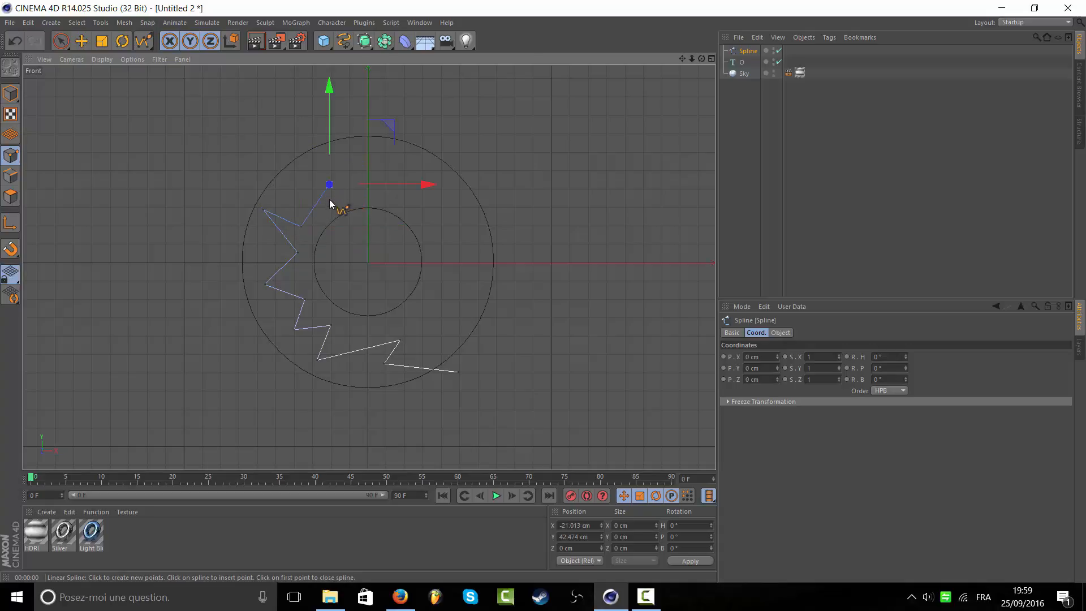
{"action": "key", "text": "ctrl+z"}
{"action": "key", "text": "ctrl+z"}
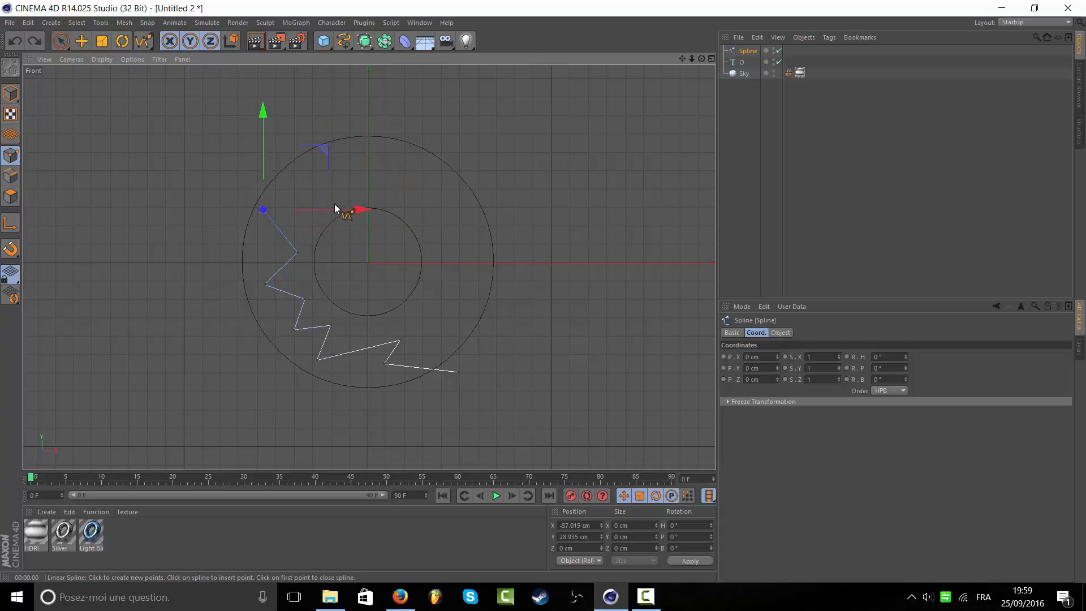
- Extend the zigzag across the top of the ring to its upper right side
{"action": "left_click", "coordinate": [320, 215]}
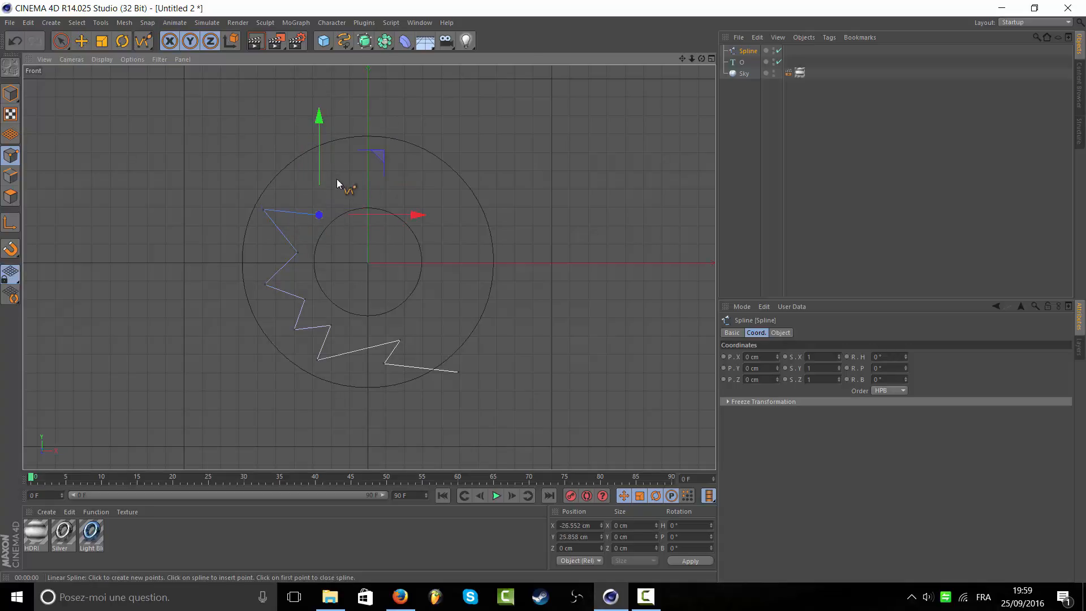
{"action": "left_click", "coordinate": [341, 170]}
{"action": "left_click", "coordinate": [355, 185]}
{"action": "left_click", "coordinate": [389, 157]}
{"action": "left_click", "coordinate": [404, 194]}
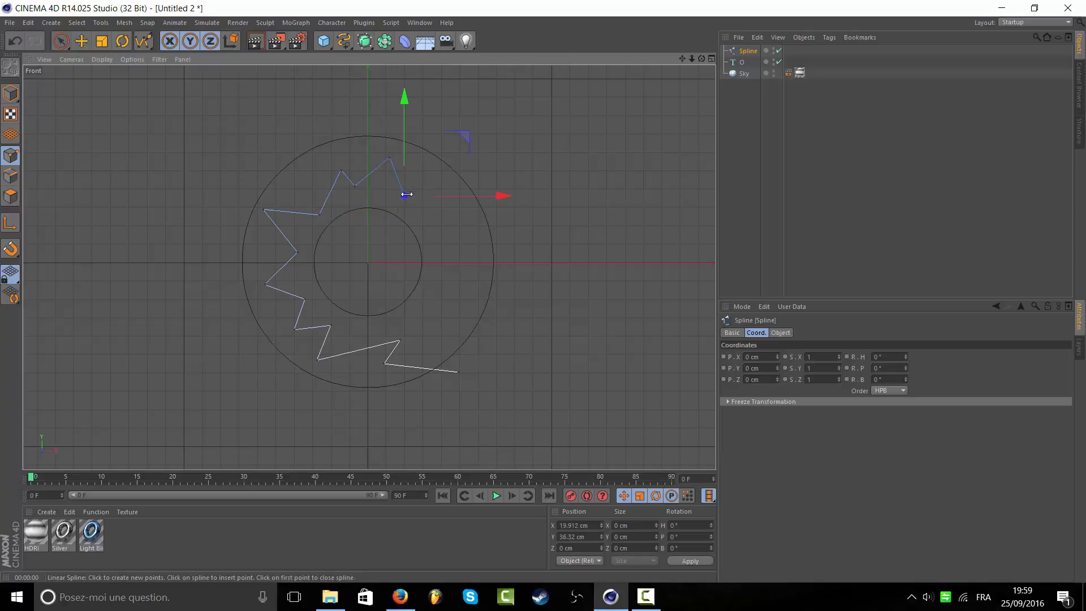
{"action": "left_click", "coordinate": [431, 174]}
{"action": "left_click", "coordinate": [432, 221]}
{"action": "left_click", "coordinate": [468, 211]}
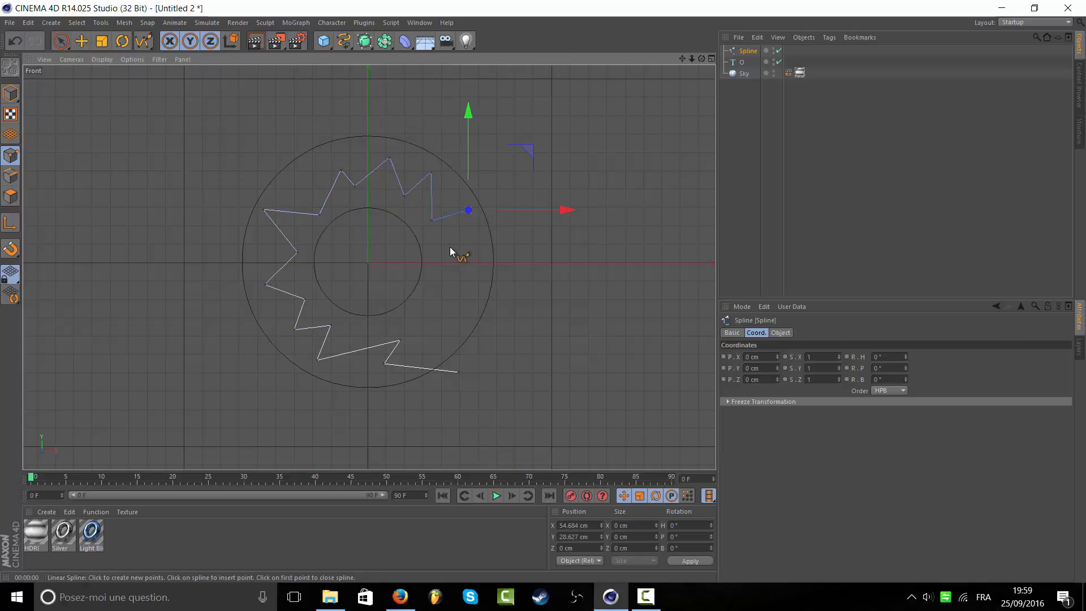
- Zigzag down the ring's right side, loop outside the lower right outline and close the spline at its first point
{"action": "left_click", "coordinate": [445, 247]}
{"action": "left_click", "coordinate": [468, 264]}
{"action": "left_click", "coordinate": [440, 274]}
{"action": "left_click", "coordinate": [462, 302]}
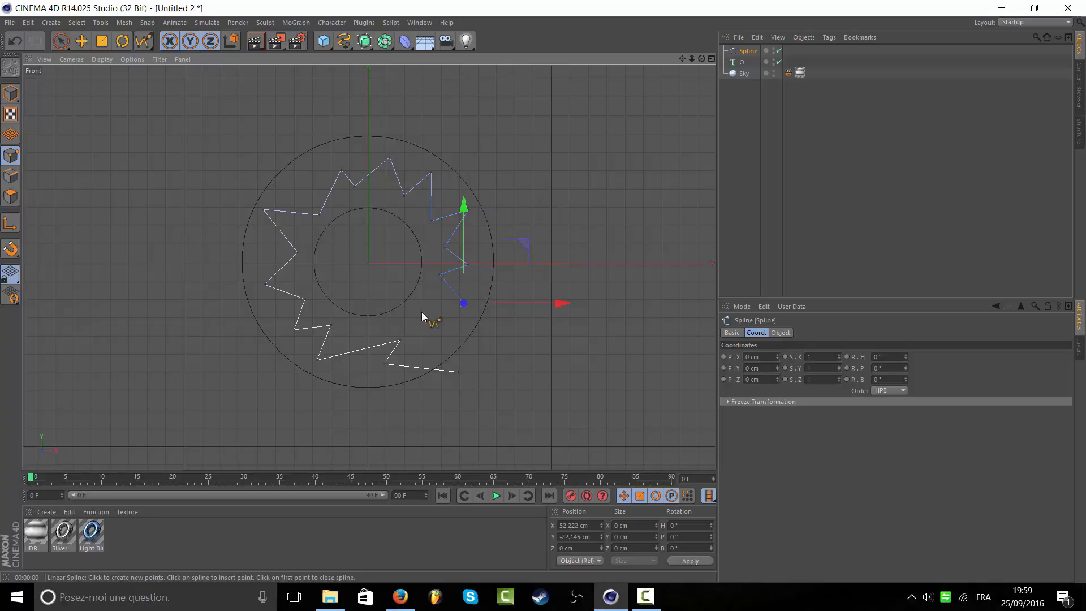
{"action": "left_click", "coordinate": [413, 308]}
{"action": "left_click", "coordinate": [450, 334]}
{"action": "left_click", "coordinate": [530, 369]}
{"action": "left_click", "coordinate": [465, 413]}
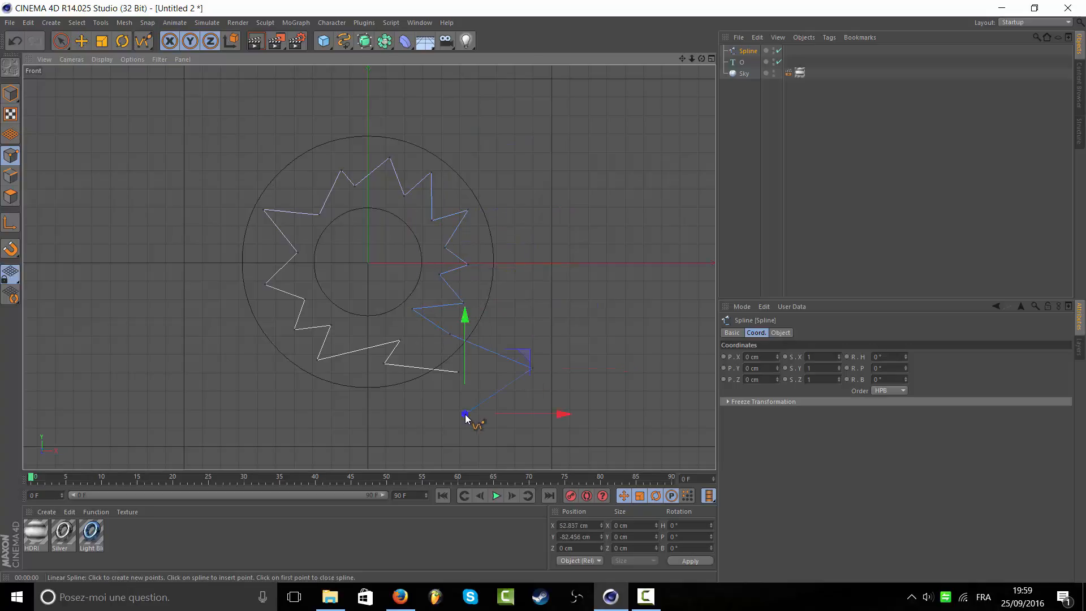
{"action": "left_click", "coordinate": [458, 372]}
{"action": "left_click", "coordinate": [729, 179]}
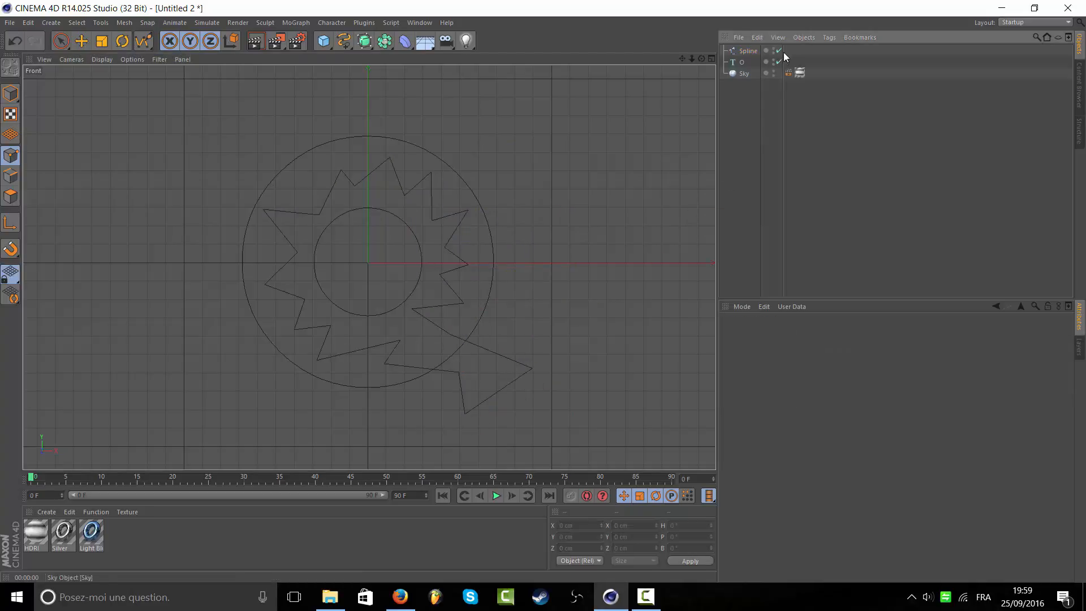
- Add a Spline Mask object and set its mode to A intersect B
{"action": "left_click", "coordinate": [745, 51]}
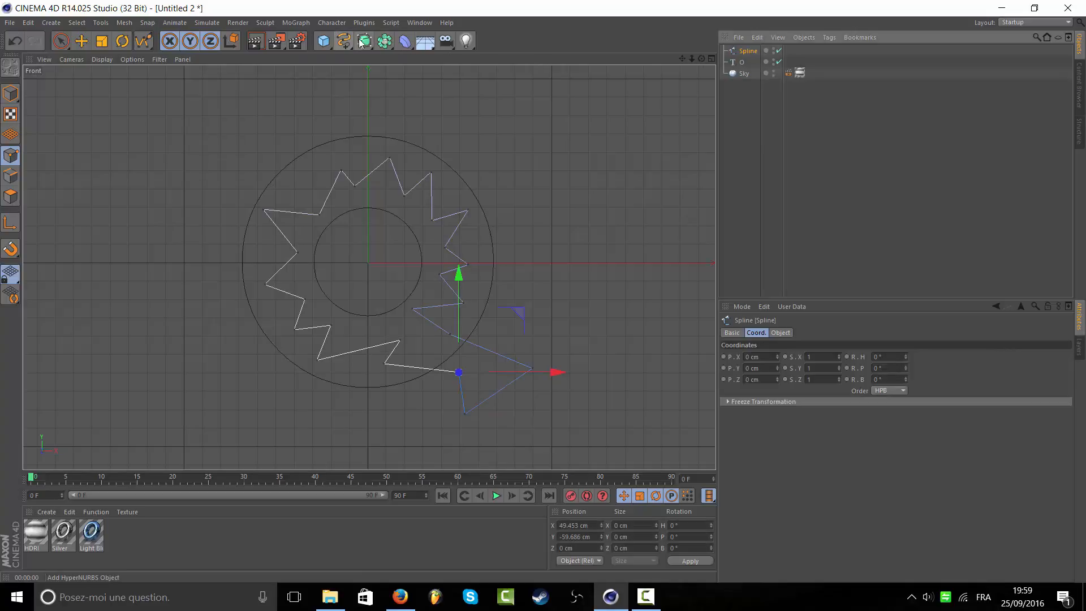
{"action": "left_click_drag", "start_coordinate": [385, 41], "coordinate": [459, 74]}
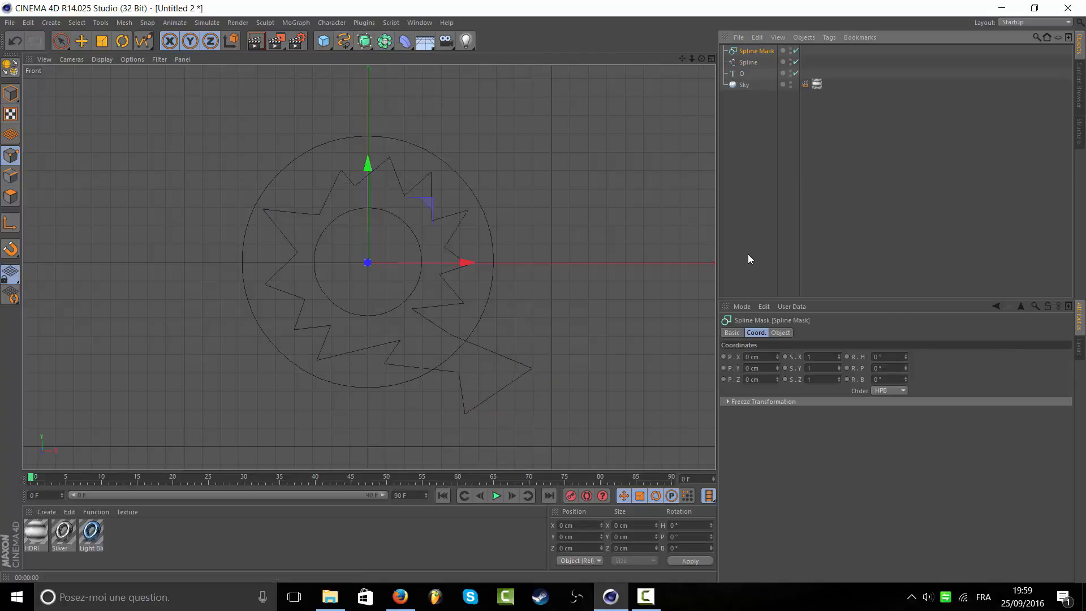
{"action": "left_click", "coordinate": [776, 332]}
{"action": "left_click", "coordinate": [793, 357]}
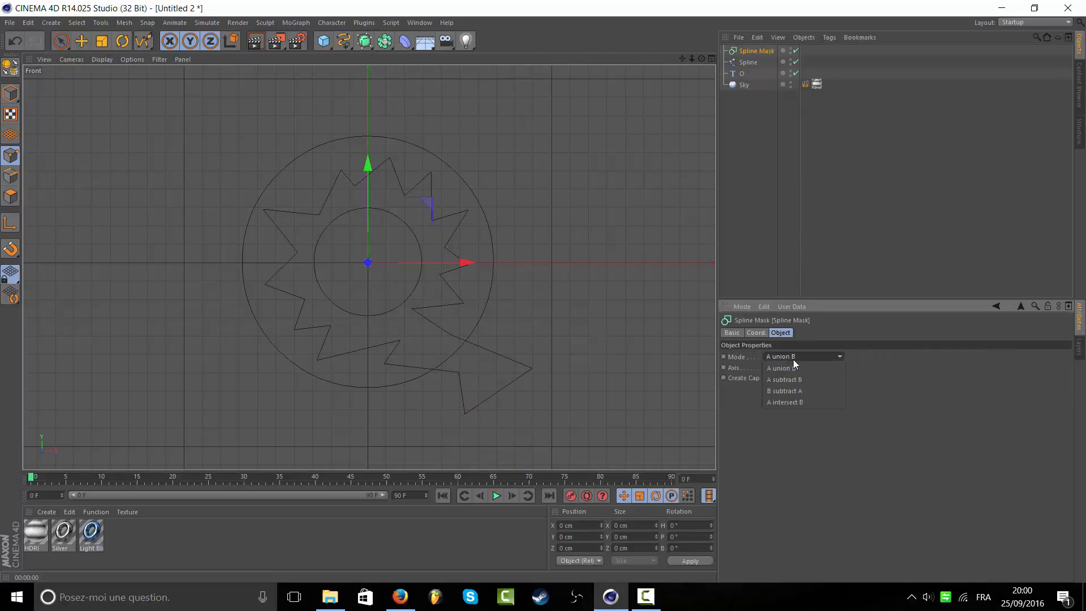
{"action": "left_click", "coordinate": [805, 402]}
- Try nesting the zigzag spline and the O inside the Spline Mask, and undo the nesting
{"action": "left_click_drag", "start_coordinate": [742, 74], "coordinate": [745, 51]}
{"action": "left_click", "coordinate": [745, 51]}
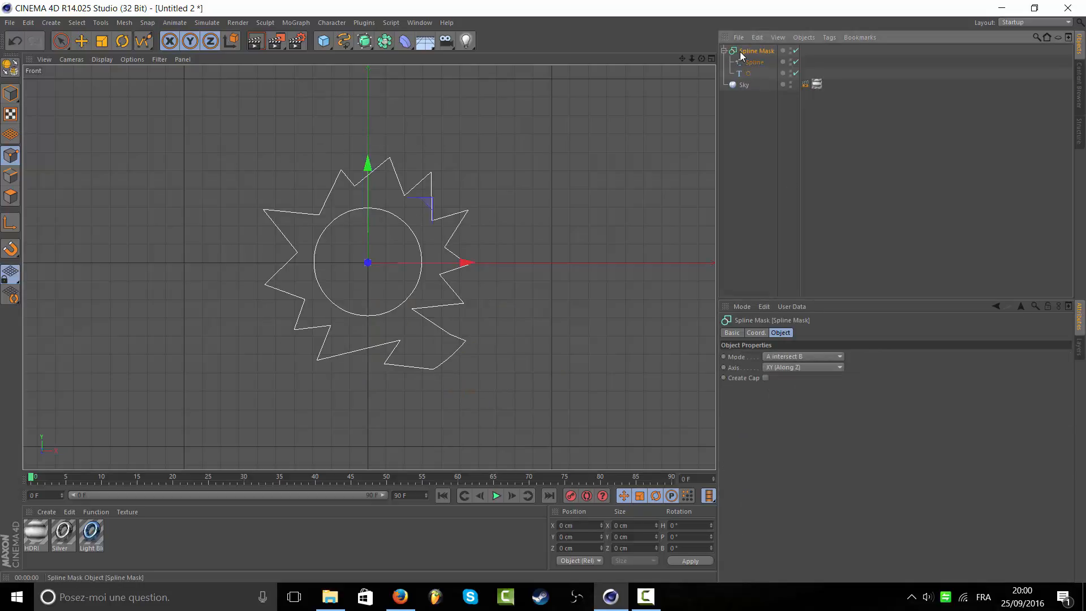
{"action": "left_click", "coordinate": [724, 51]}
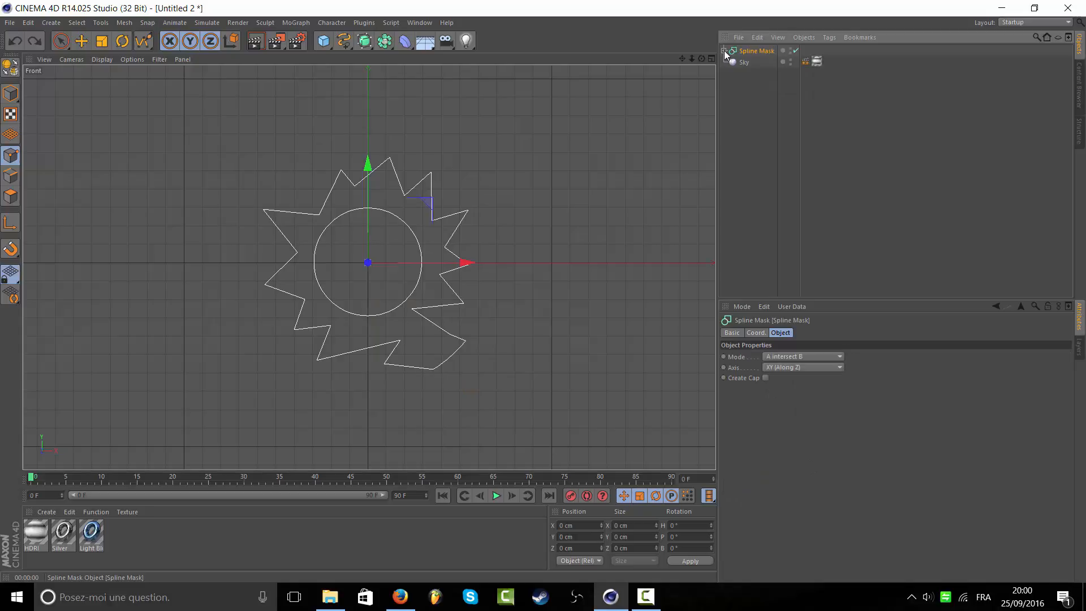
{"action": "key", "text": "ctrl+z"}
{"action": "key", "text": "ctrl+z"}
{"action": "key", "text": "ctrl+z"}
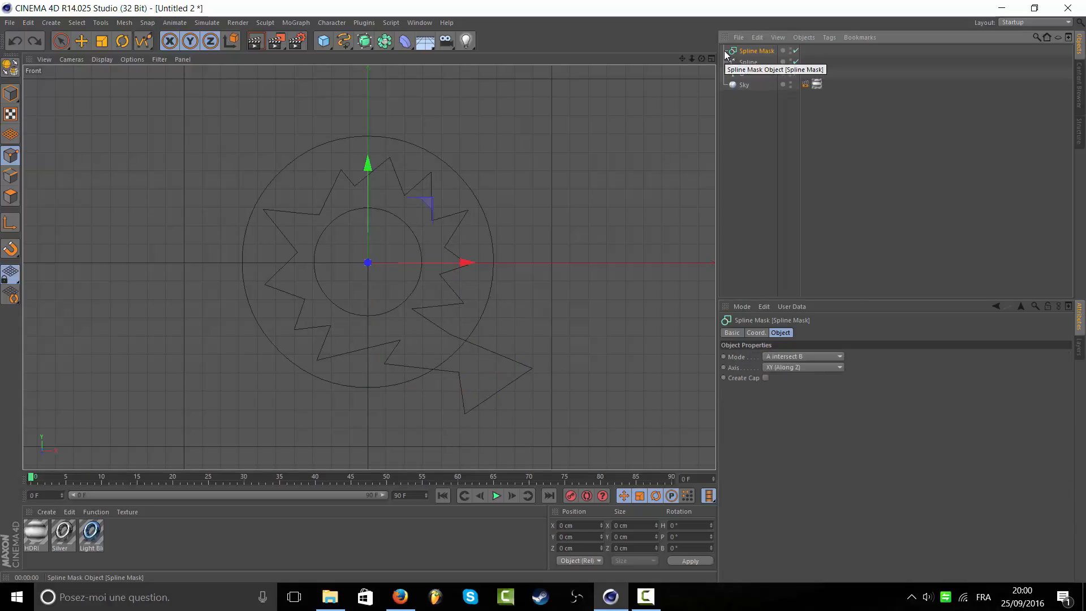
{"action": "left_click", "coordinate": [763, 126]}
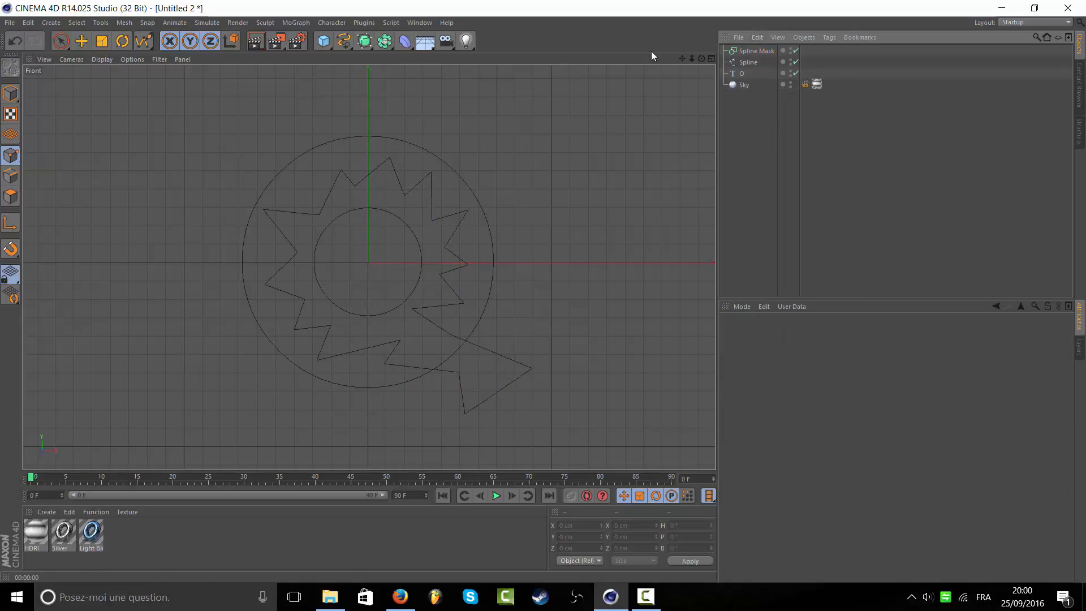
- Add a Circle spline at the origin with a radius of 10 cm
{"action": "left_click", "coordinate": [343, 41]}
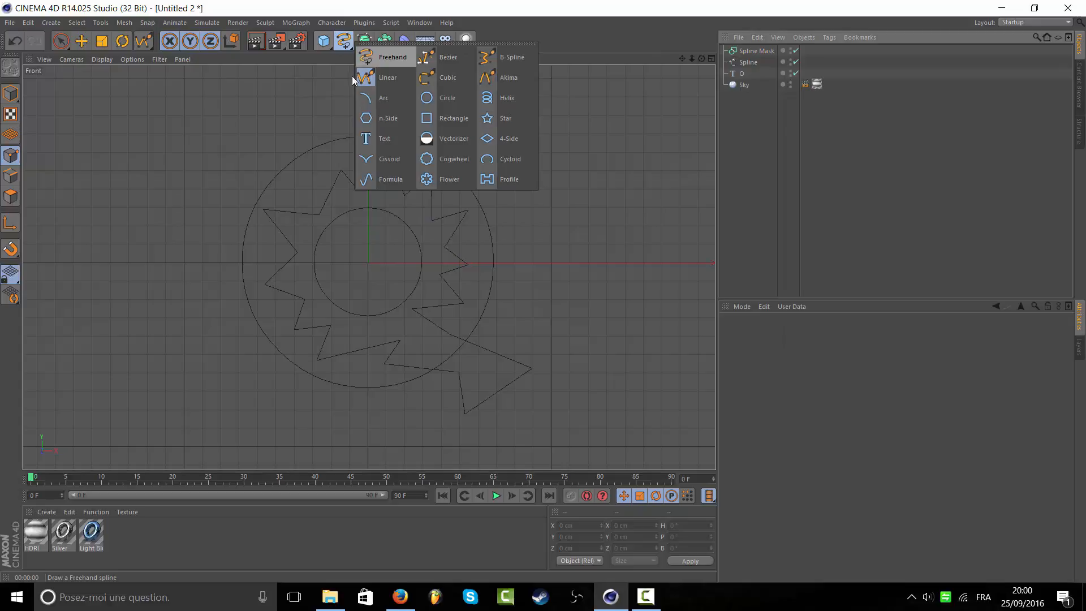
{"action": "left_click", "coordinate": [435, 102]}
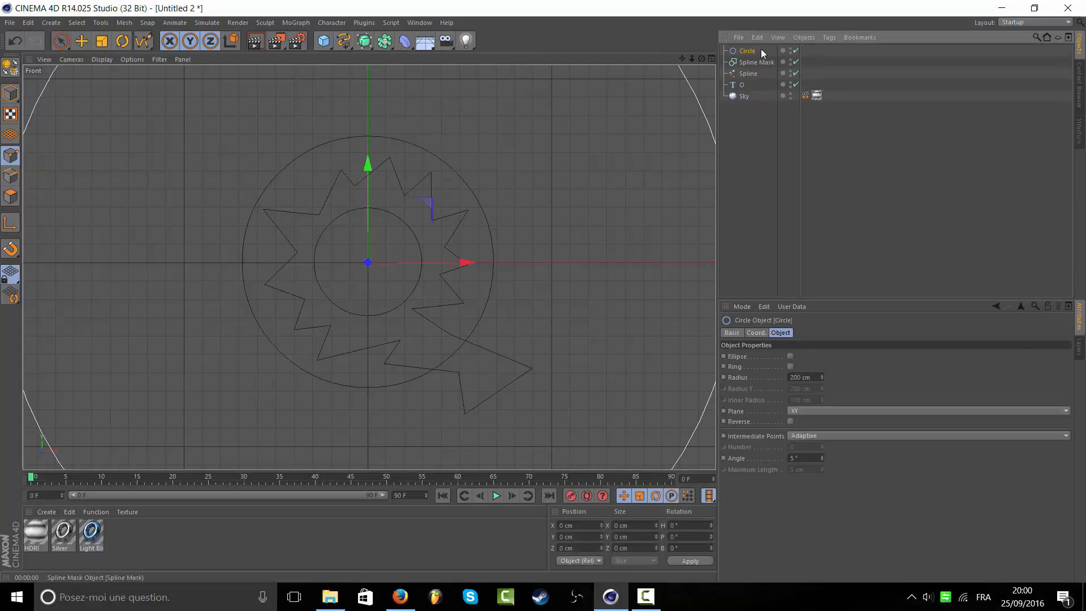
{"action": "double_click", "coordinate": [800, 377]}
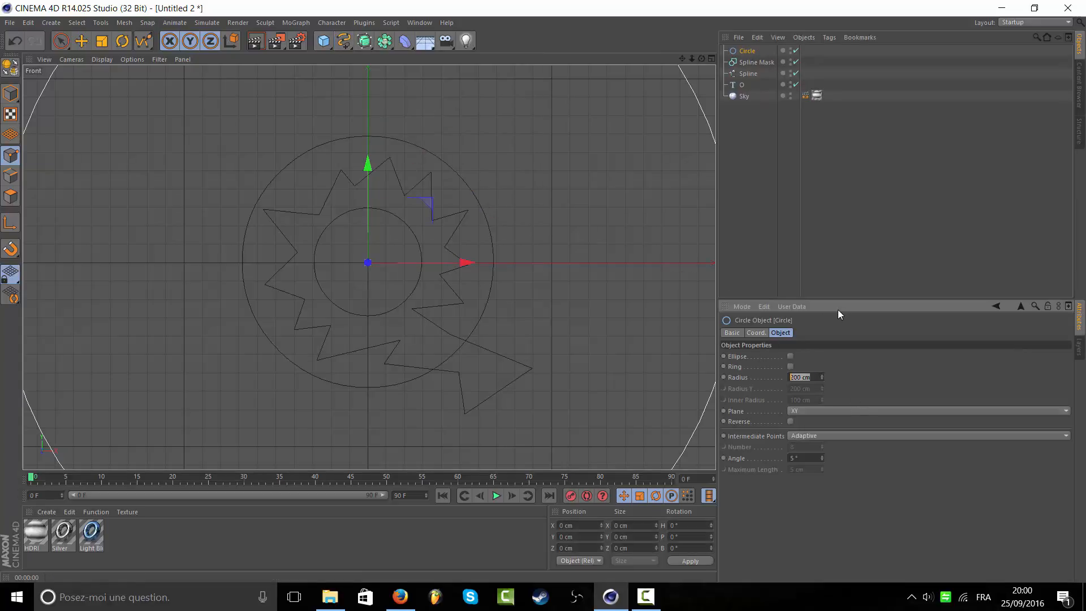
{"action": "type", "text": "10"}
{"action": "left_click", "coordinate": [857, 294]}
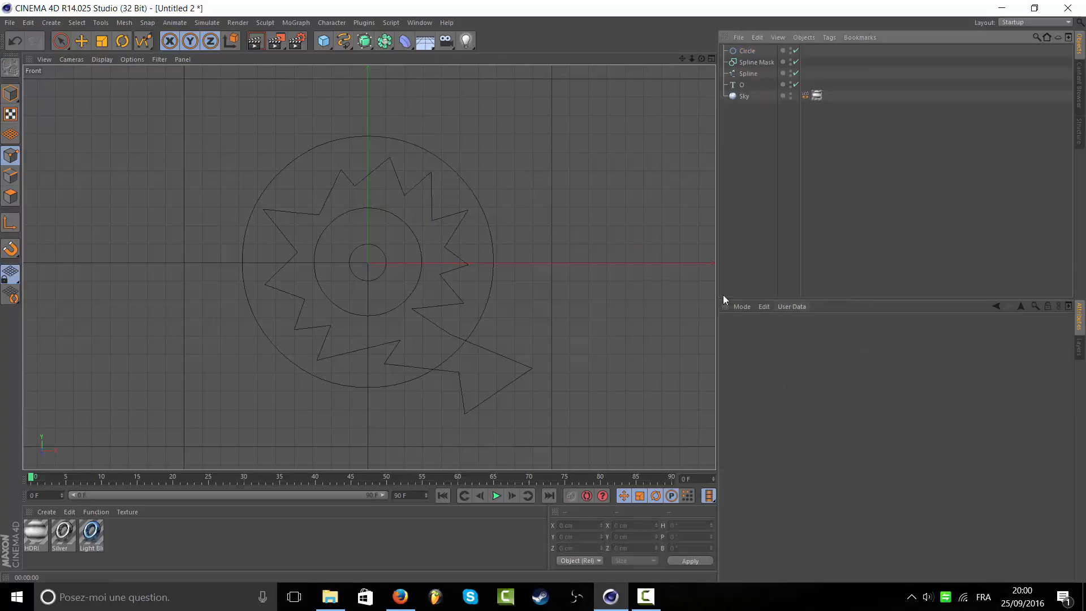
- Set the circle's radius to 7 cm
{"action": "left_click", "coordinate": [746, 51]}
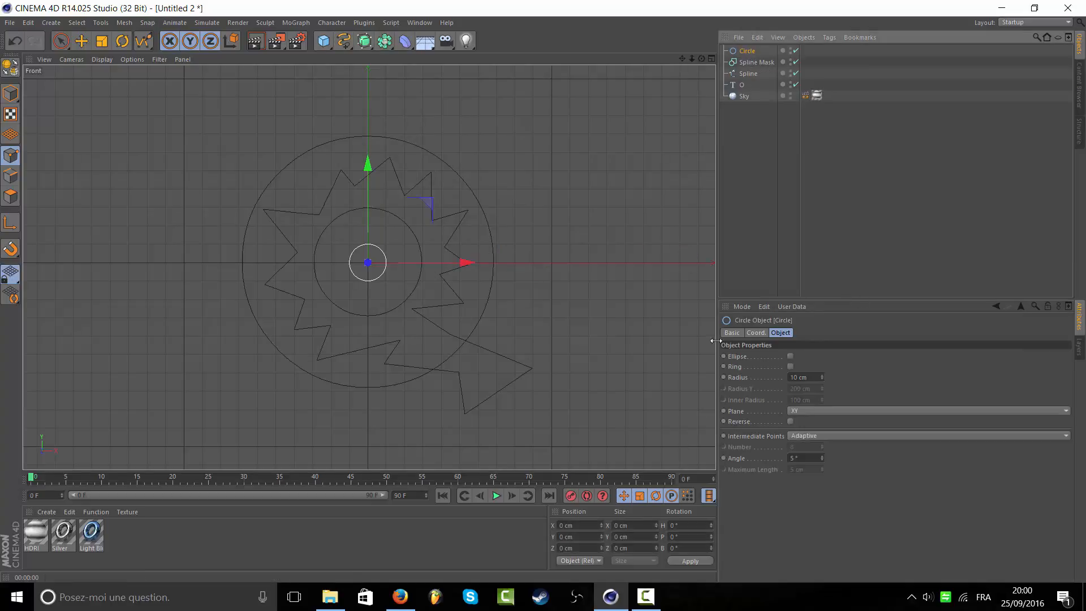
{"action": "left_click", "coordinate": [851, 273]}
{"action": "left_click", "coordinate": [746, 51]}
{"action": "double_click", "coordinate": [803, 377]}
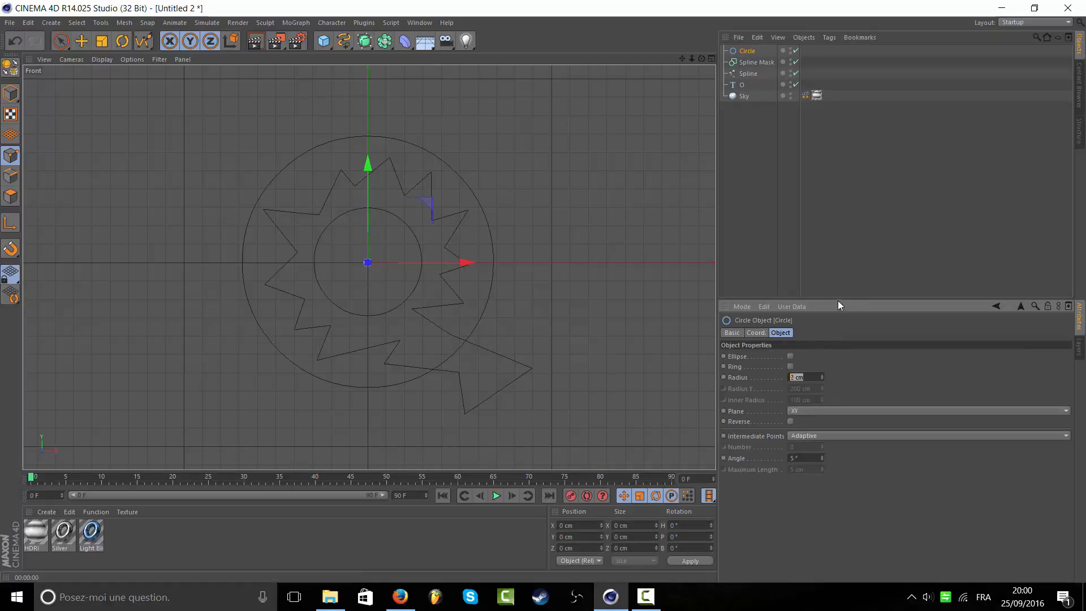
{"action": "type", "text": "20"}
{"action": "key", "text": "Return"}
{"action": "left_click", "coordinate": [831, 287]}
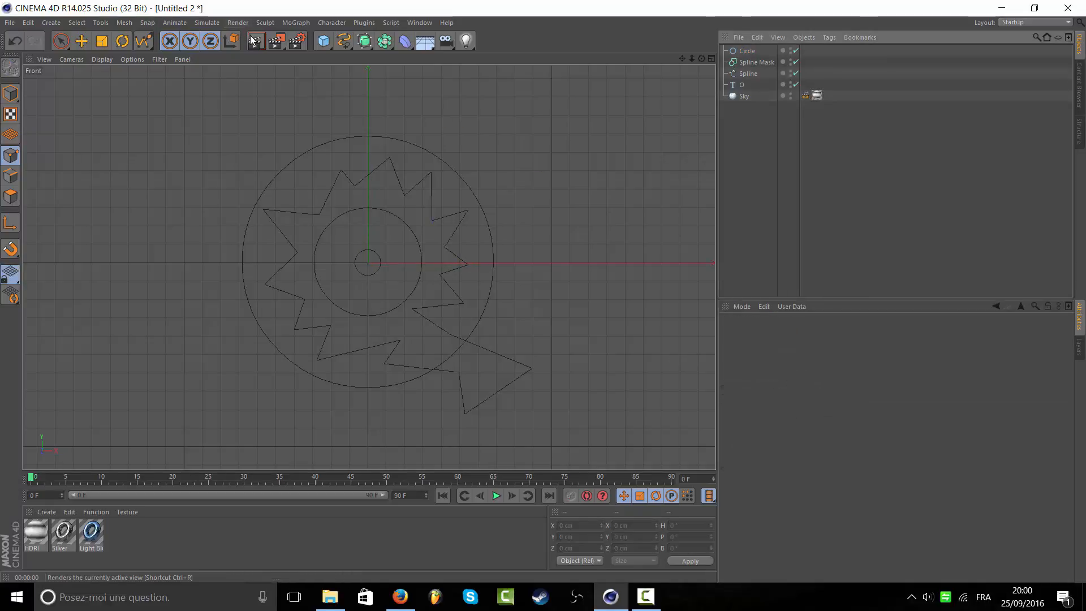
- Move the circle to the upper left part of the ring and delete the stray spline point
{"action": "left_click", "coordinate": [742, 51]}
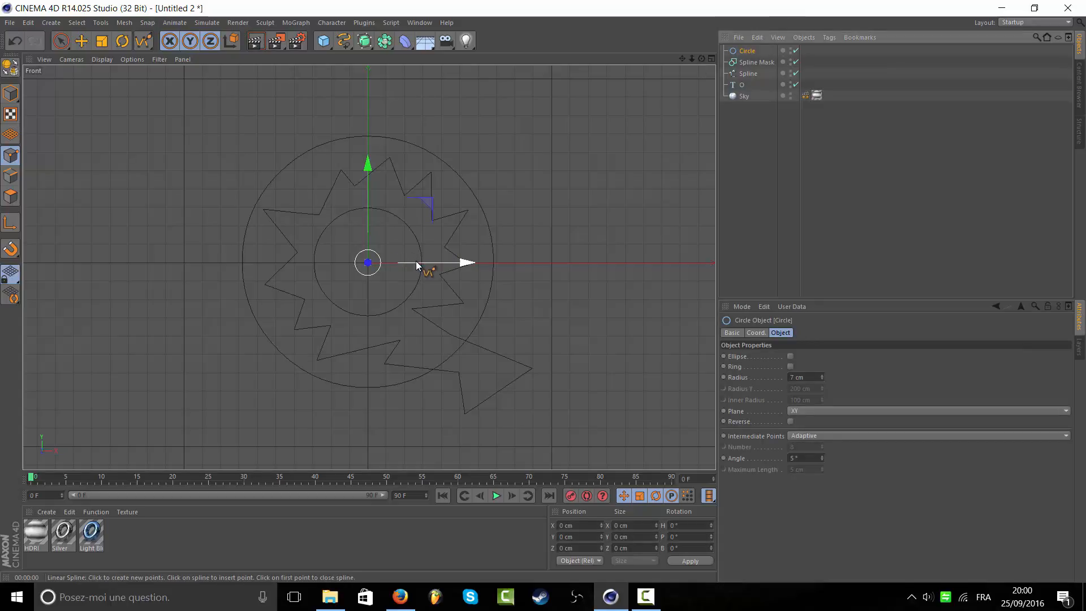
{"action": "left_click_drag", "start_coordinate": [416, 262], "coordinate": [364, 259]}
{"action": "left_click_drag", "start_coordinate": [318, 221], "coordinate": [308, 141]}
{"action": "left_click", "coordinate": [308, 131]}
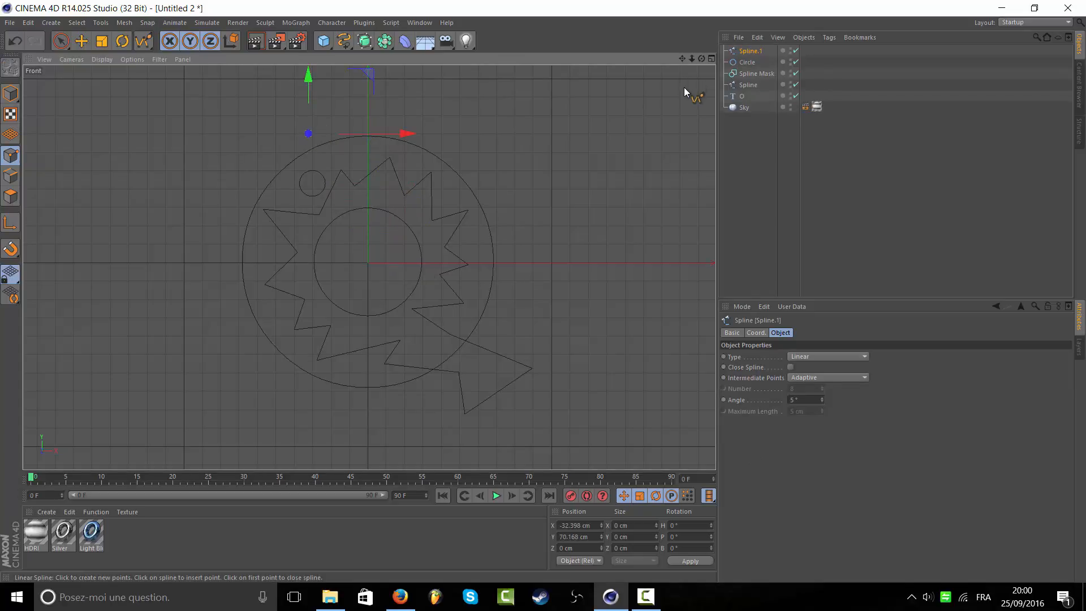
{"action": "key", "text": "Delete"}
- Set the circle's radius to 4 cm
{"action": "left_click", "coordinate": [748, 51]}
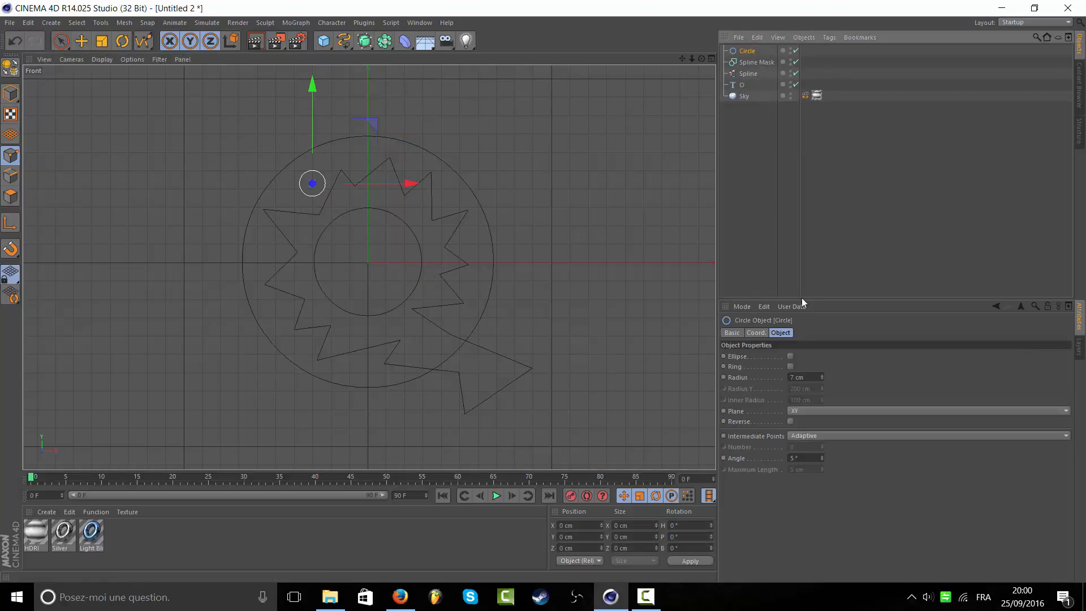
{"action": "left_click", "coordinate": [814, 377]}
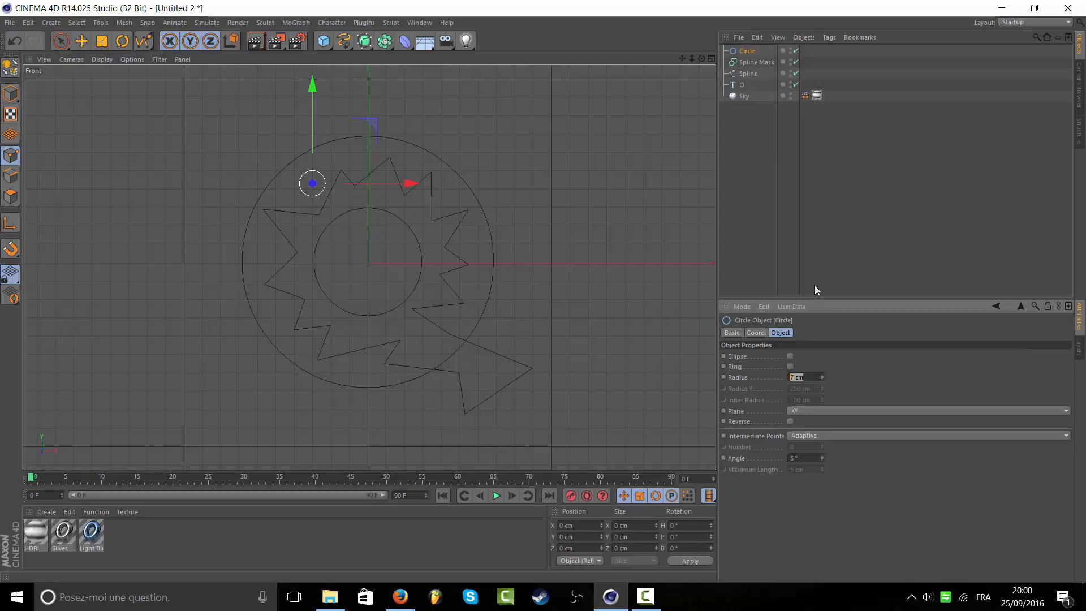
{"action": "left_click", "coordinate": [730, 260]}
{"action": "left_click", "coordinate": [748, 51]}
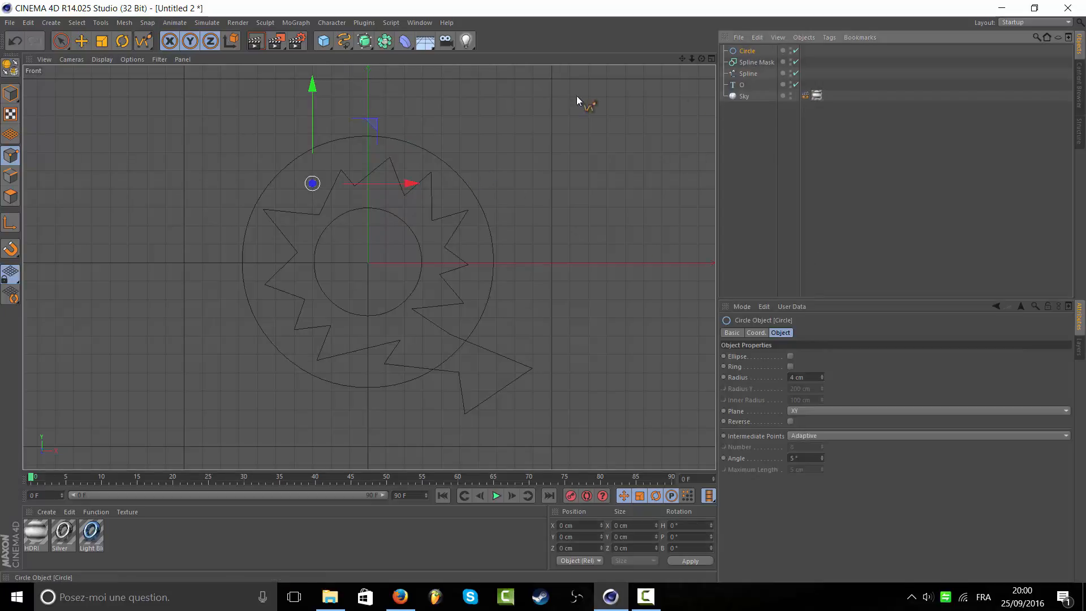
- Lower the small circle onto the ring's left side inside the zigzag and place a copy of it on the ring's right side
{"action": "left_click_drag", "start_coordinate": [312, 117], "coordinate": [305, 178]}
{"action": "key", "text": "ctrl+c"}
{"action": "key", "text": "ctrl+v"}
{"action": "key", "text": "e"}
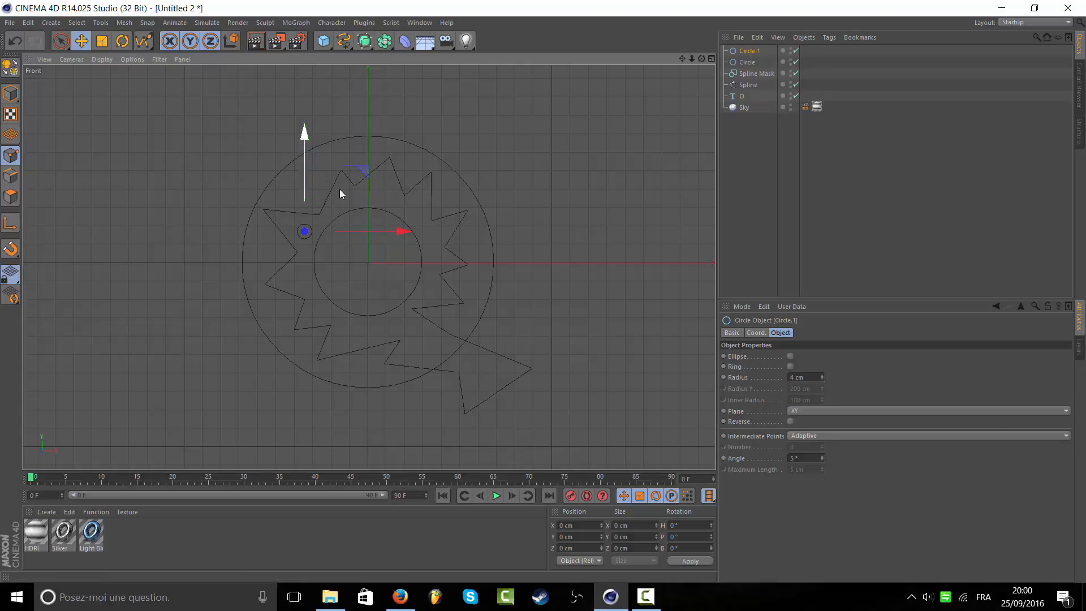
{"action": "left_click_drag", "start_coordinate": [379, 237], "coordinate": [503, 243]}
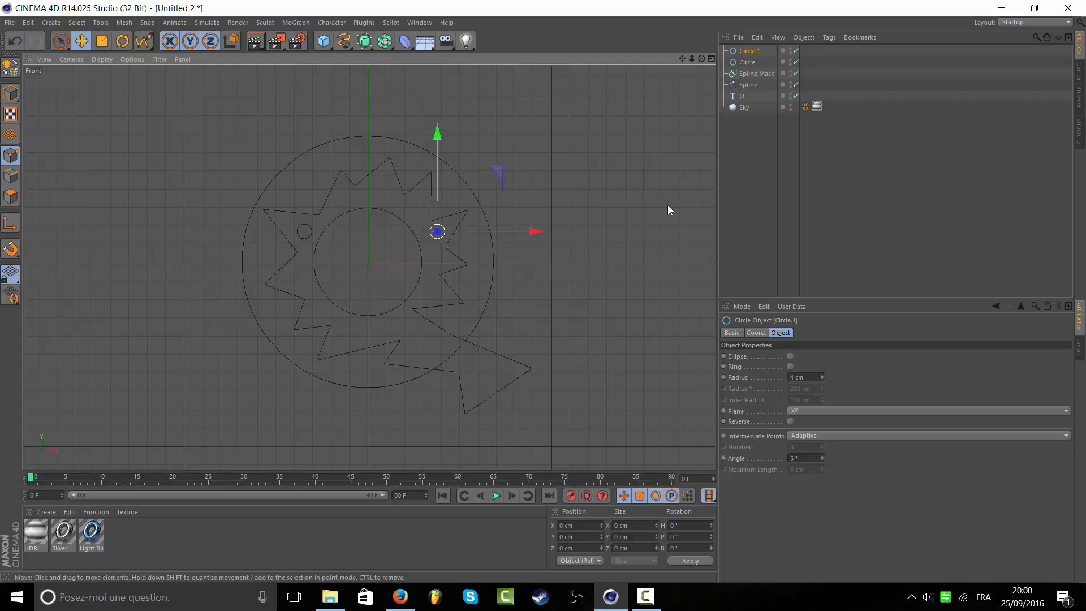
- Paste two more copies of the 4 cm circle, placing one on the ring's lower right and one on its lower left
{"action": "key", "text": "v"}
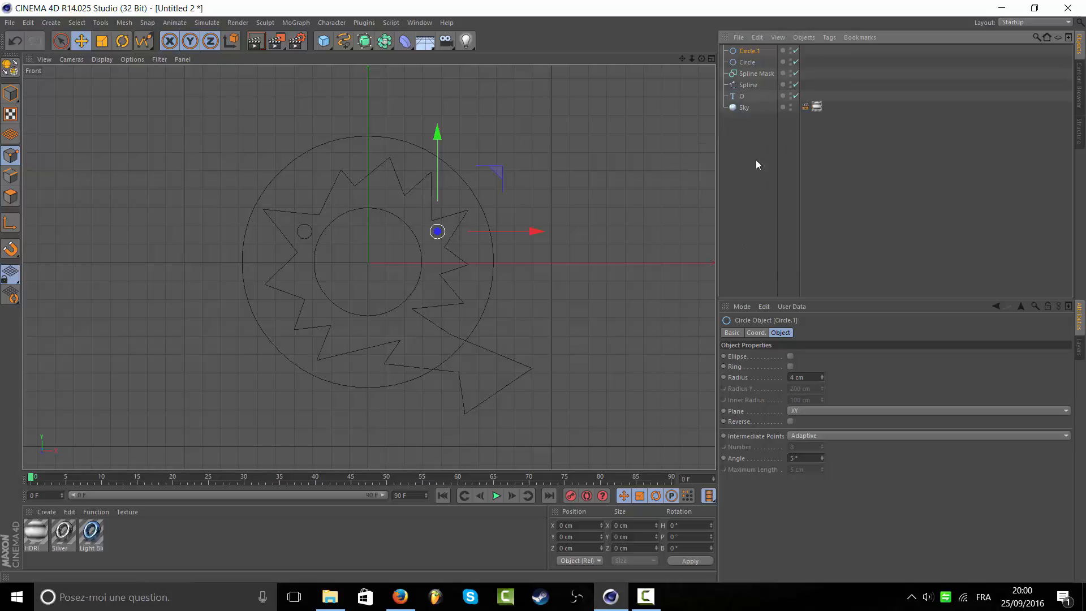
{"action": "key", "text": "ctrl+v"}
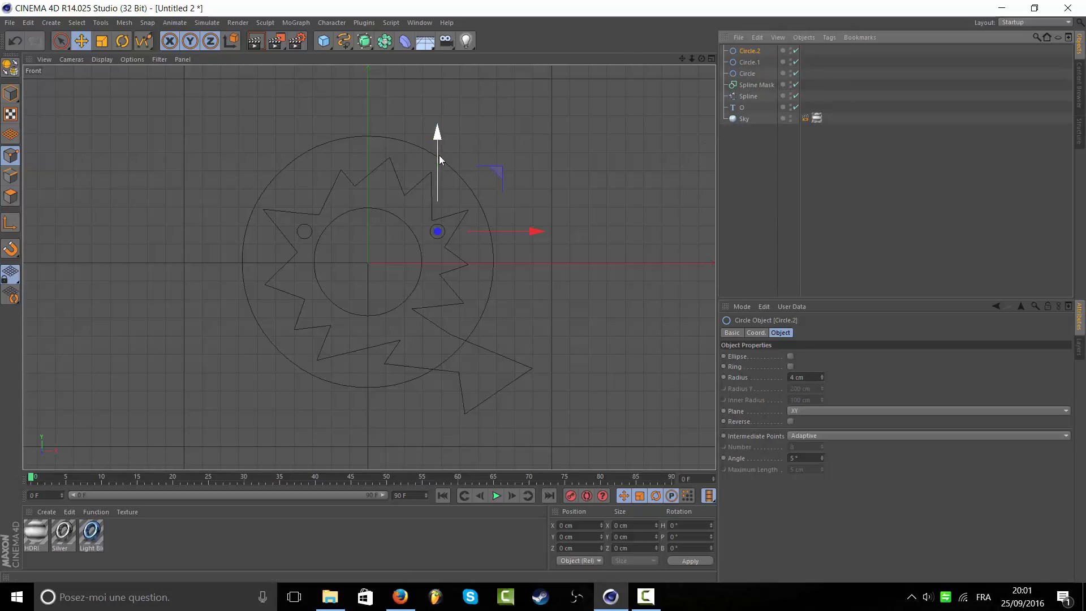
{"action": "left_click_drag", "start_coordinate": [442, 160], "coordinate": [436, 220]}
{"action": "key", "text": "ctrl+v"}
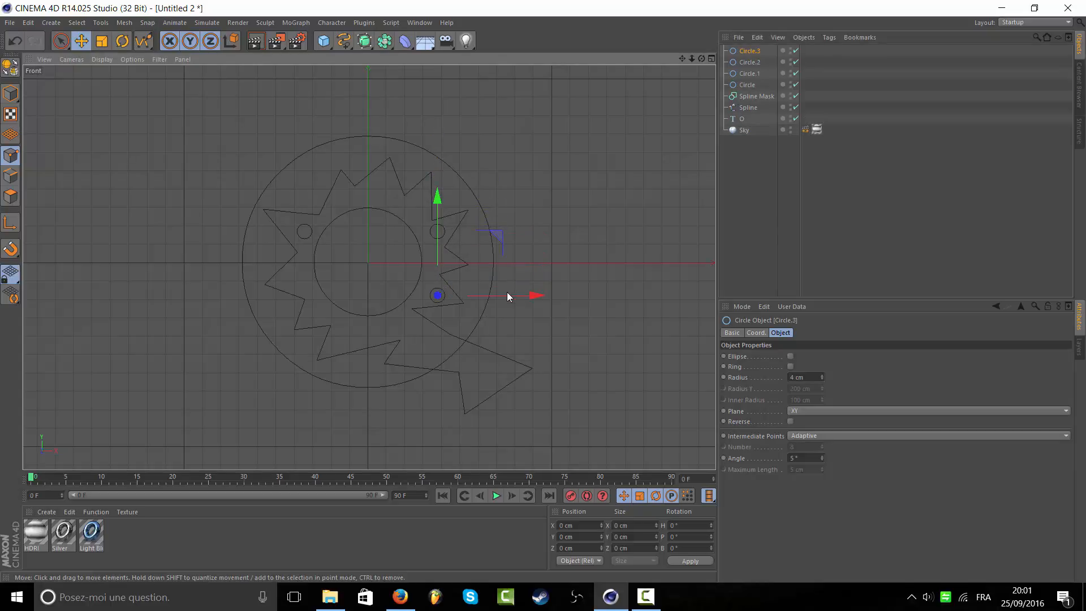
{"action": "left_click_drag", "start_coordinate": [506, 294], "coordinate": [388, 318]}
{"action": "left_click_drag", "start_coordinate": [316, 257], "coordinate": [316, 273]}
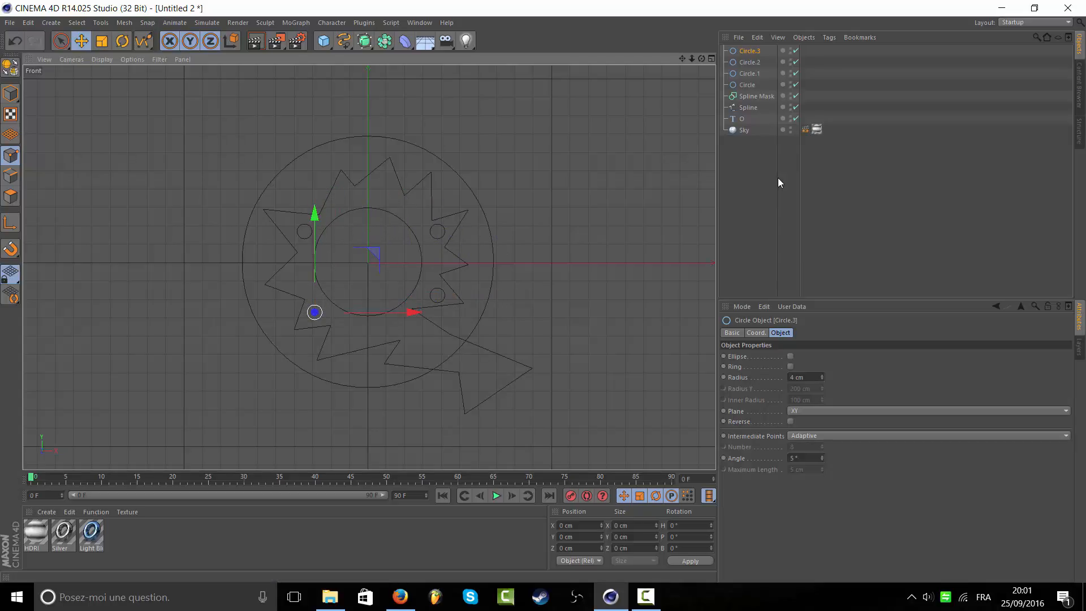
- Move the Spline Mask to the top of the object hierarchy and nest the zigzag spline and the O text inside it
{"action": "left_click", "coordinate": [752, 96]}
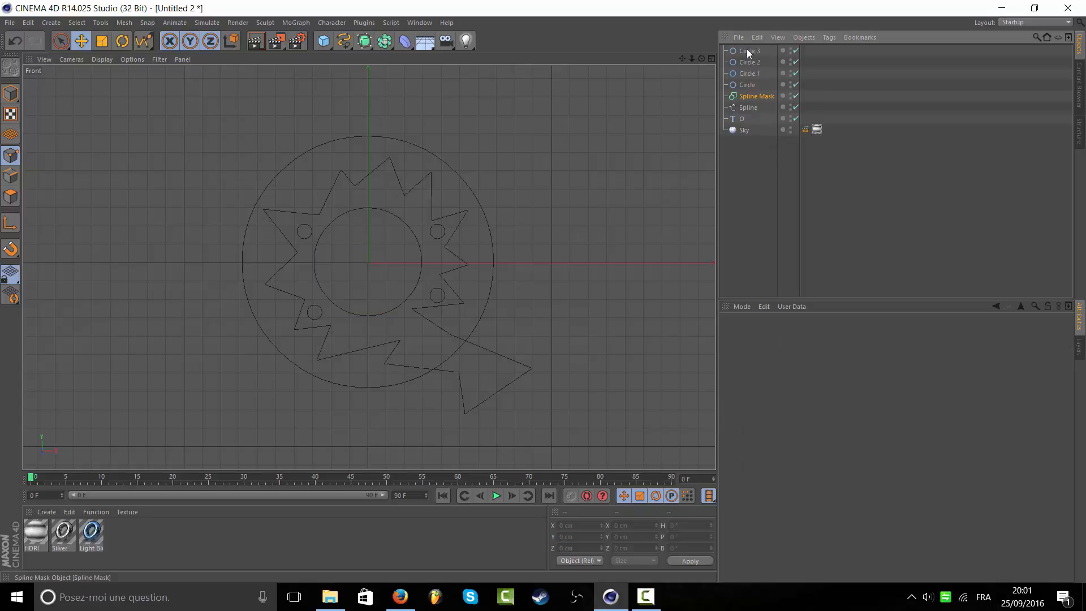
{"action": "left_click_drag", "start_coordinate": [748, 51], "coordinate": [748, 49]}
{"action": "left_click", "coordinate": [758, 144]}
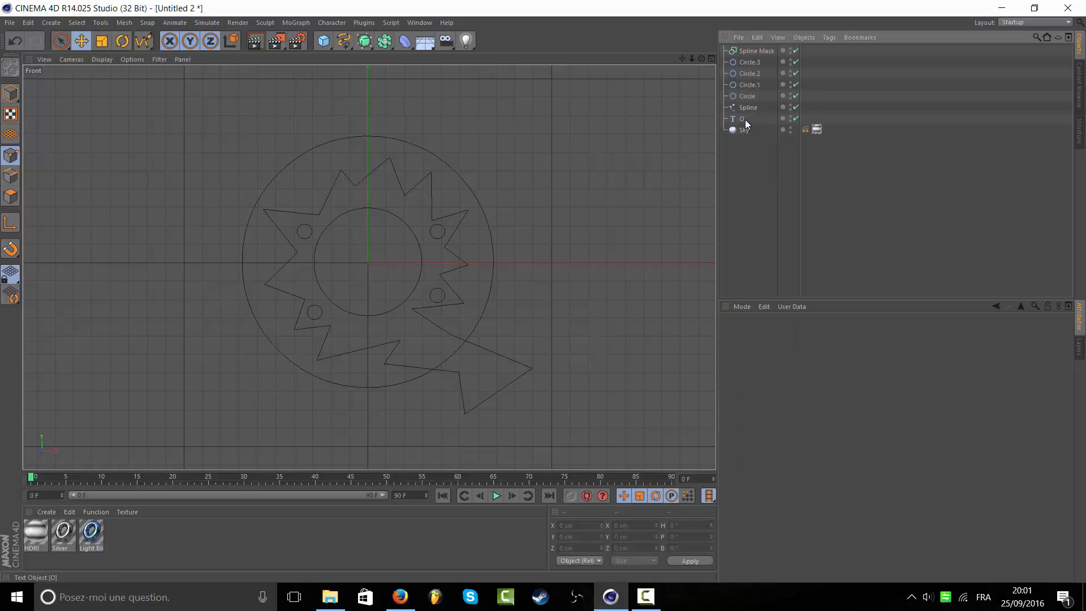
{"action": "left_click_drag", "start_coordinate": [746, 120], "coordinate": [751, 51]}
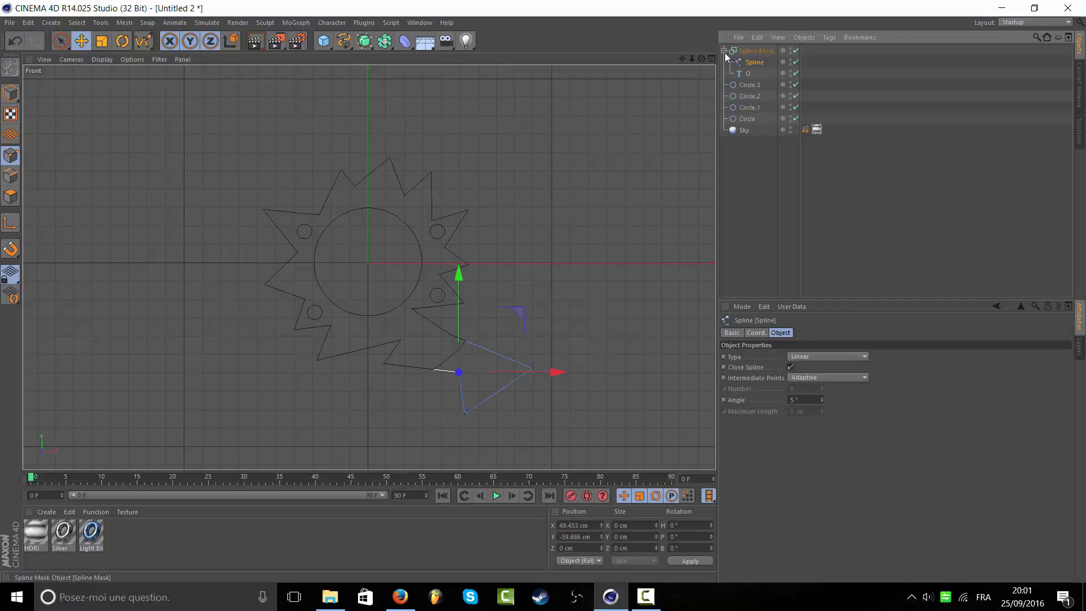
{"action": "left_click", "coordinate": [725, 51]}
{"action": "left_click", "coordinate": [751, 52]}
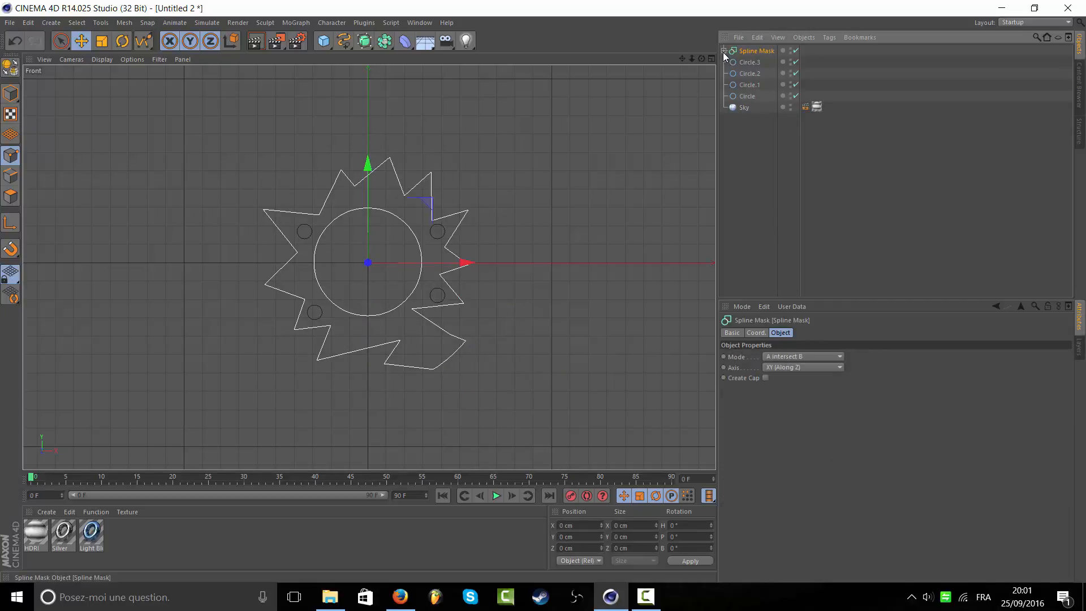
- Duplicate the Spline Mask and nest the lower-left circle, Circle.3, under the zigzag spline in the copy
{"action": "key", "text": "ctrl+c"}
{"action": "key", "text": "ctrl+v"}
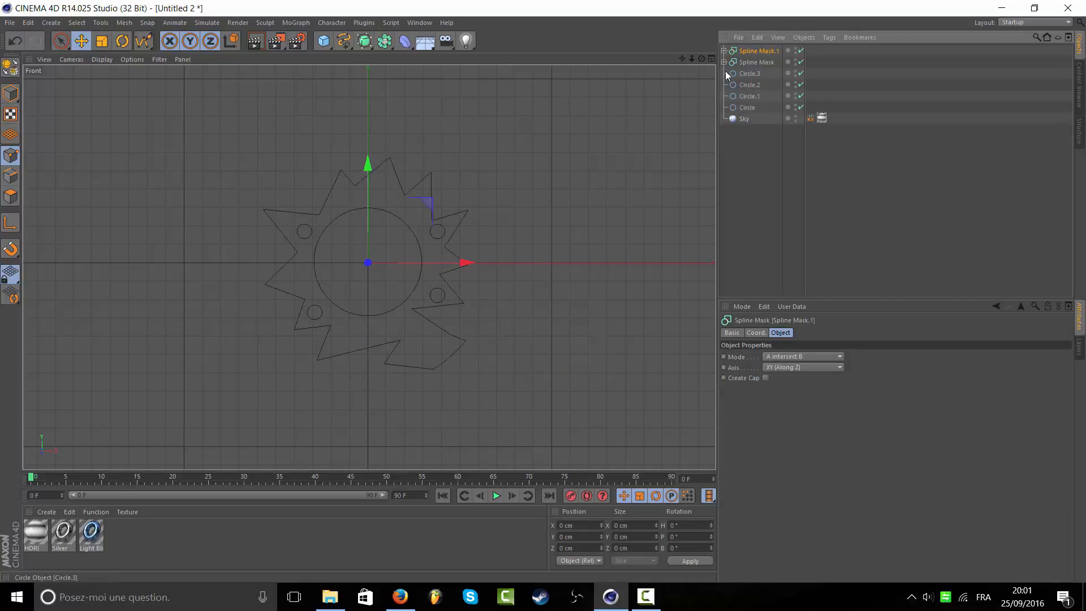
{"action": "left_click", "coordinate": [723, 51]}
{"action": "left_click_drag", "start_coordinate": [750, 100], "coordinate": [754, 63]}
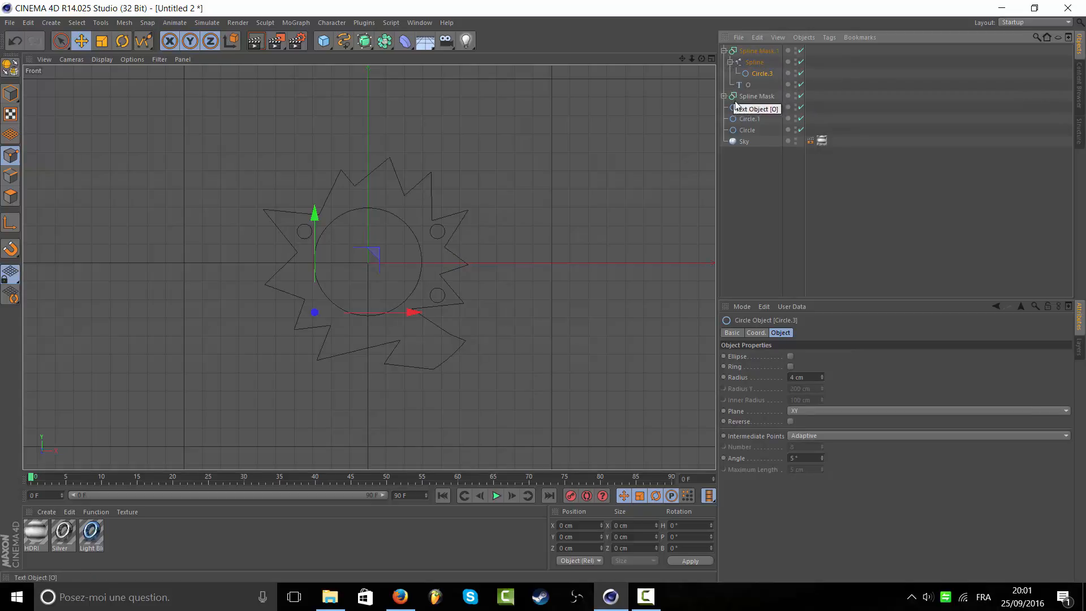
{"action": "left_click", "coordinate": [643, 598]}
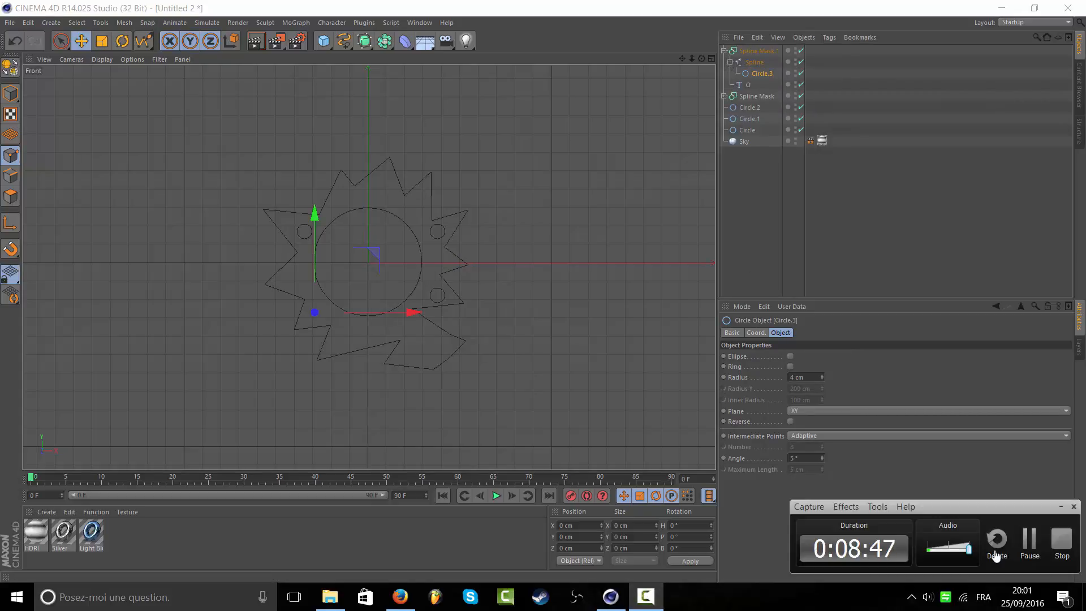
{"action": "left_click", "coordinate": [1023, 556]}
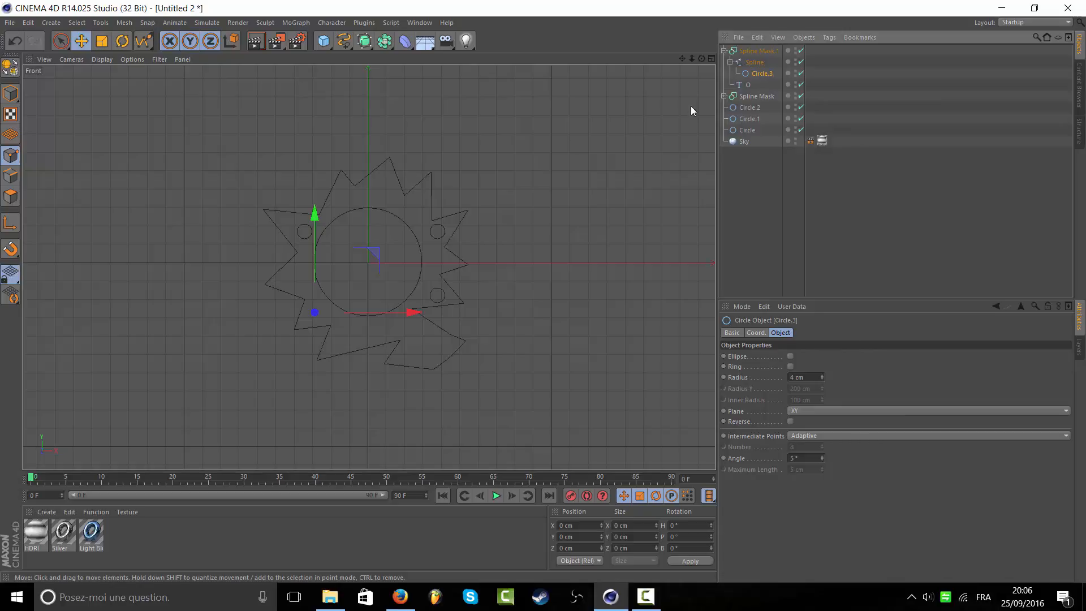
- Set the duplicated Spline Mask's mode to B subtract A
{"action": "left_click", "coordinate": [724, 51]}
{"action": "left_click", "coordinate": [765, 51]}
{"action": "left_click", "coordinate": [759, 63]}
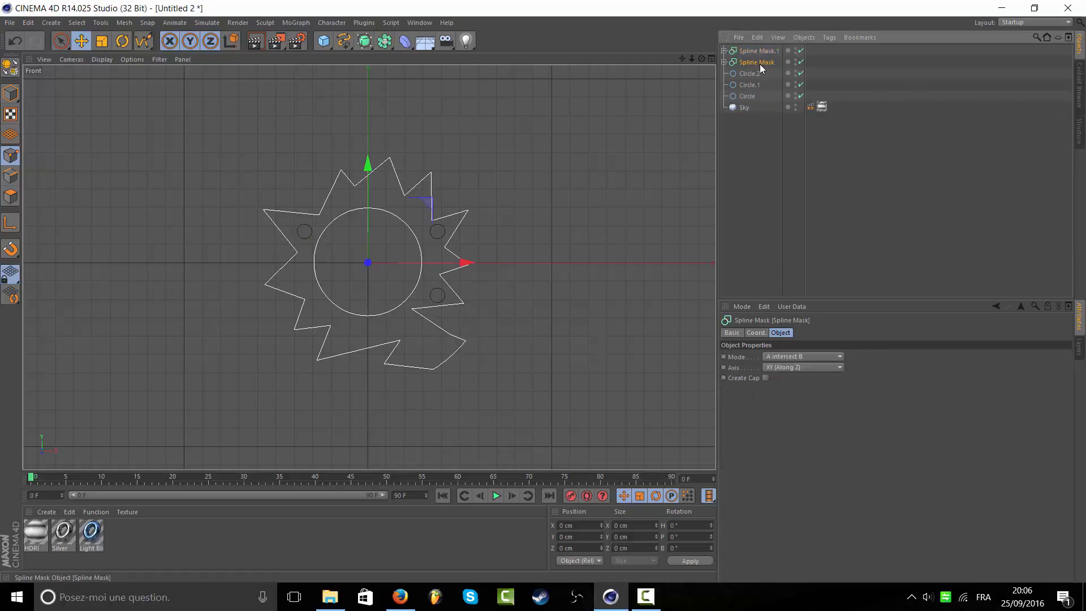
{"action": "left_click", "coordinate": [759, 50]}
{"action": "left_click", "coordinate": [799, 357]}
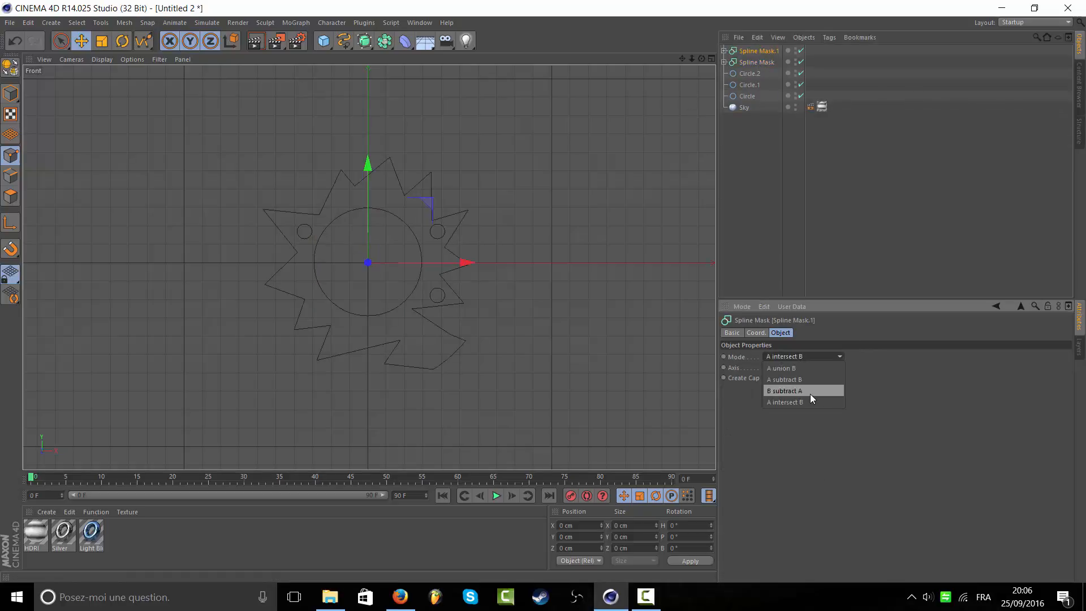
{"action": "left_click", "coordinate": [810, 395]}
{"action": "left_click", "coordinate": [768, 227]}
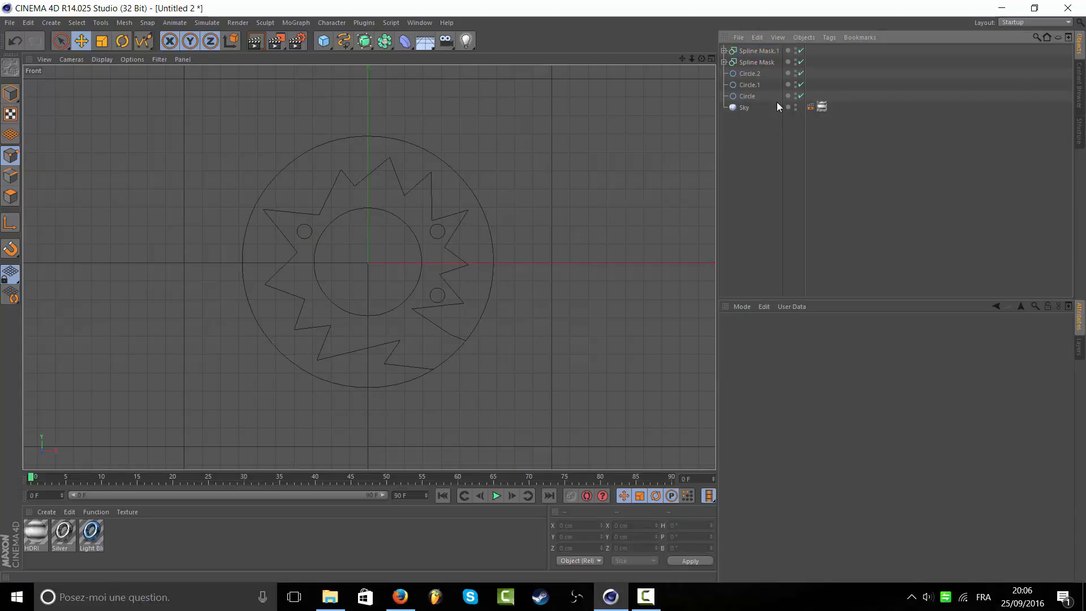
- Add another Spline Mask object to the scene
{"action": "left_click", "coordinate": [768, 51]}
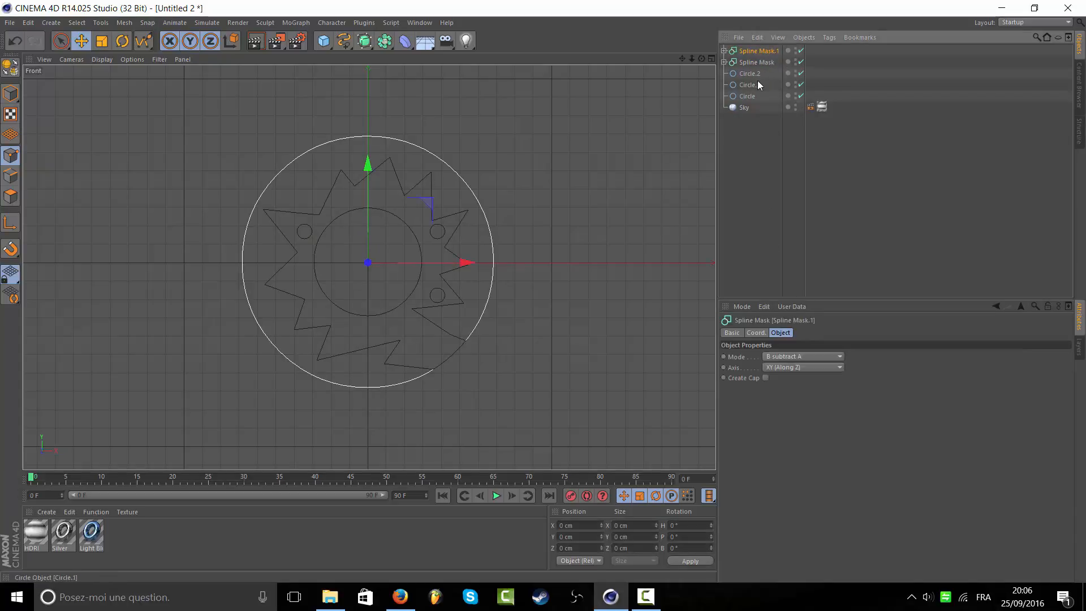
{"action": "left_click_drag", "start_coordinate": [378, 45], "coordinate": [444, 77]}
{"action": "left_click_drag", "start_coordinate": [739, 85], "coordinate": [751, 71]}
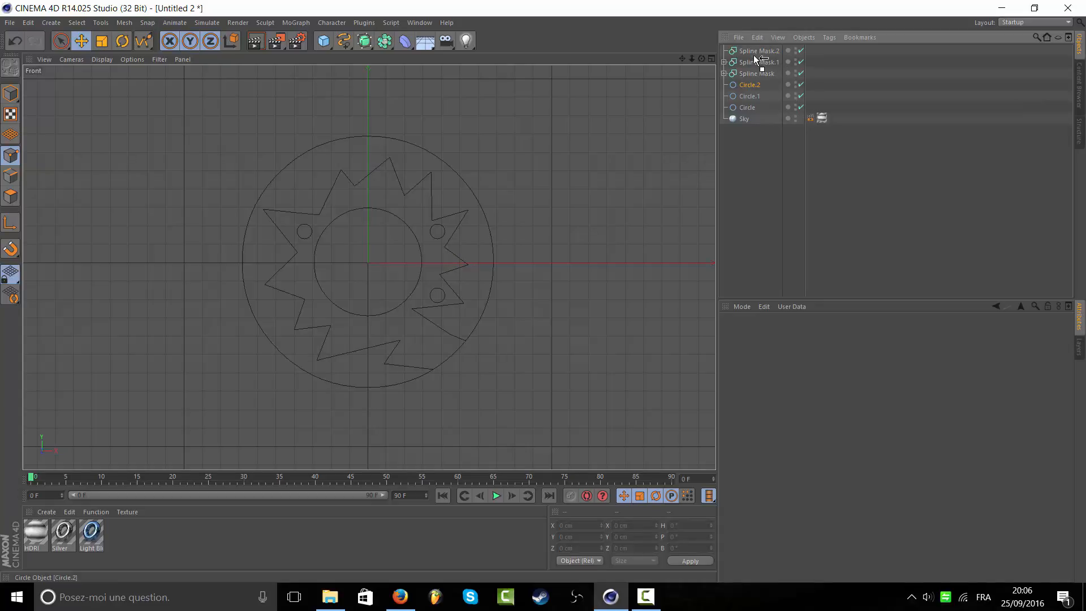
{"action": "left_click_drag", "start_coordinate": [756, 52], "coordinate": [755, 52]}
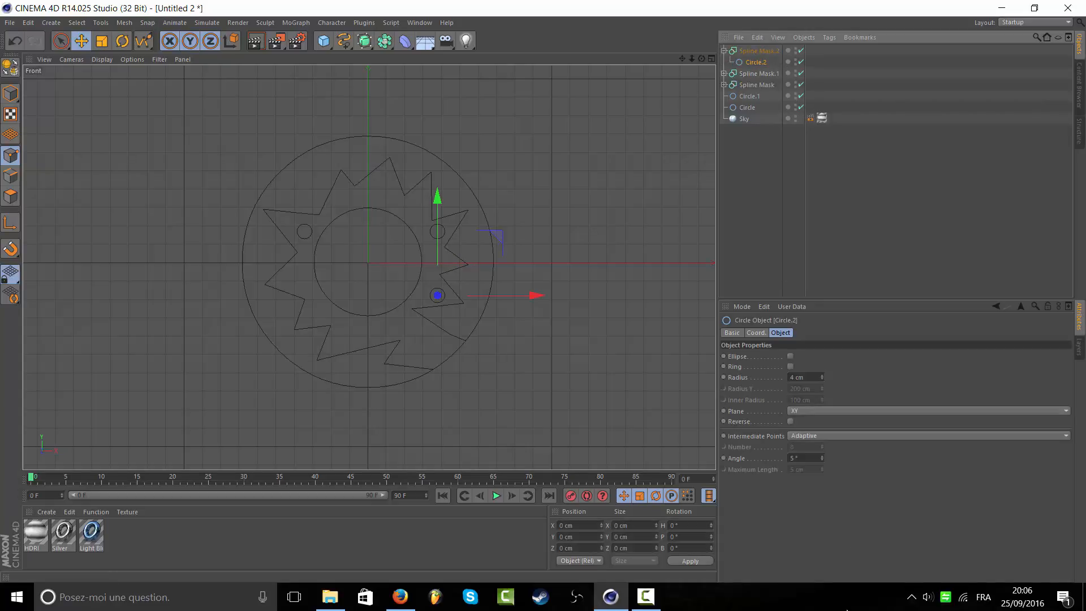
{"action": "left_click", "coordinate": [645, 597]}
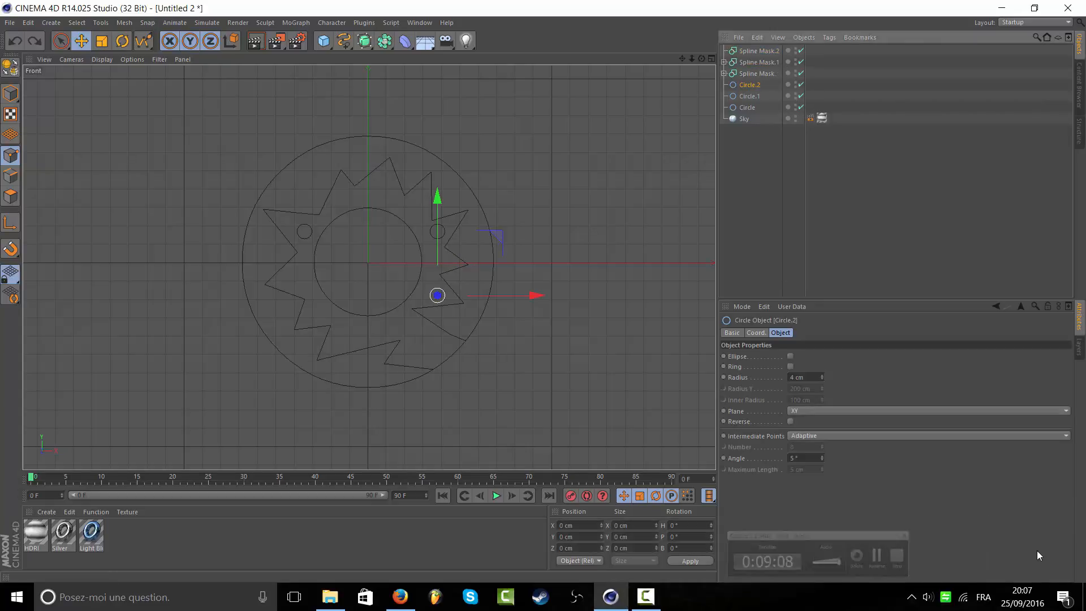
{"action": "key", "text": "ctrl+z"}
- Try to nest the B subtract A mask and the lower-right circle inside the new Spline Mask
{"action": "left_click", "coordinate": [747, 52]}
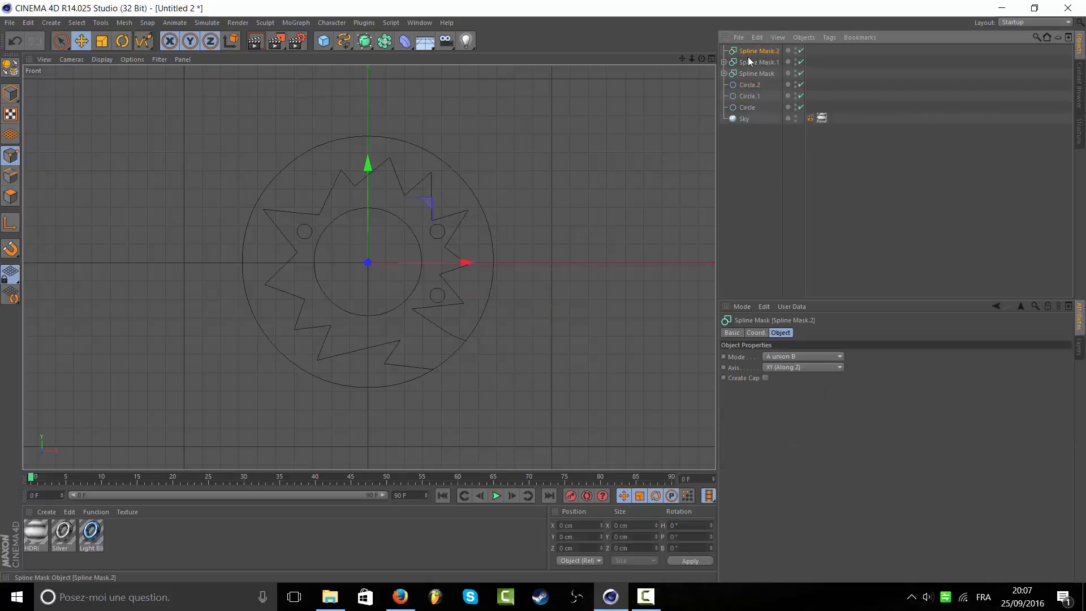
{"action": "left_click", "coordinate": [771, 144]}
{"action": "left_click", "coordinate": [763, 62]}
{"action": "left_click", "coordinate": [769, 142]}
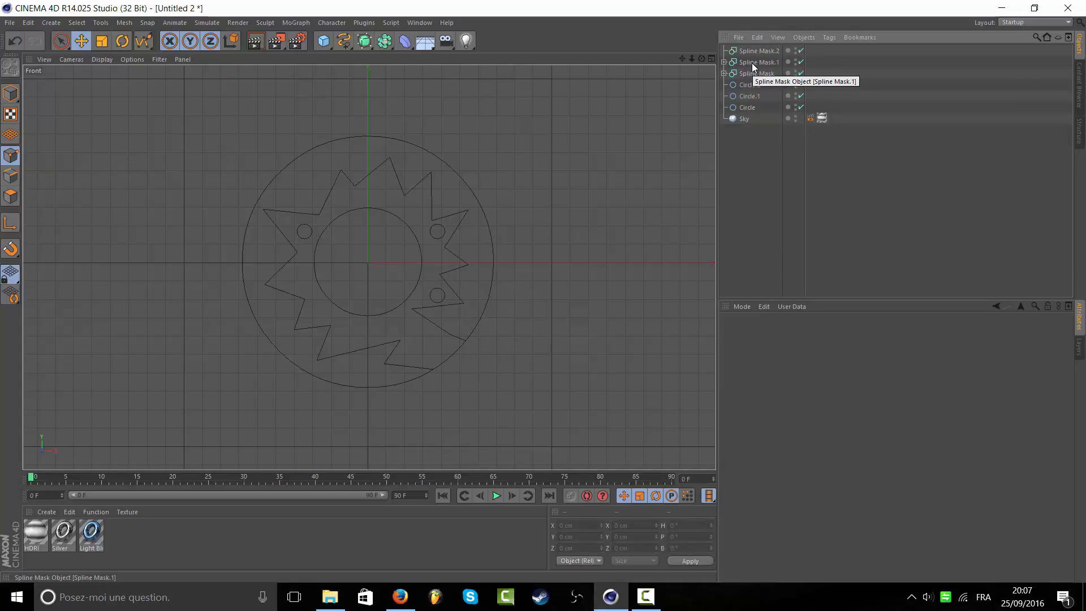
{"action": "left_click_drag", "start_coordinate": [752, 63], "coordinate": [752, 56]}
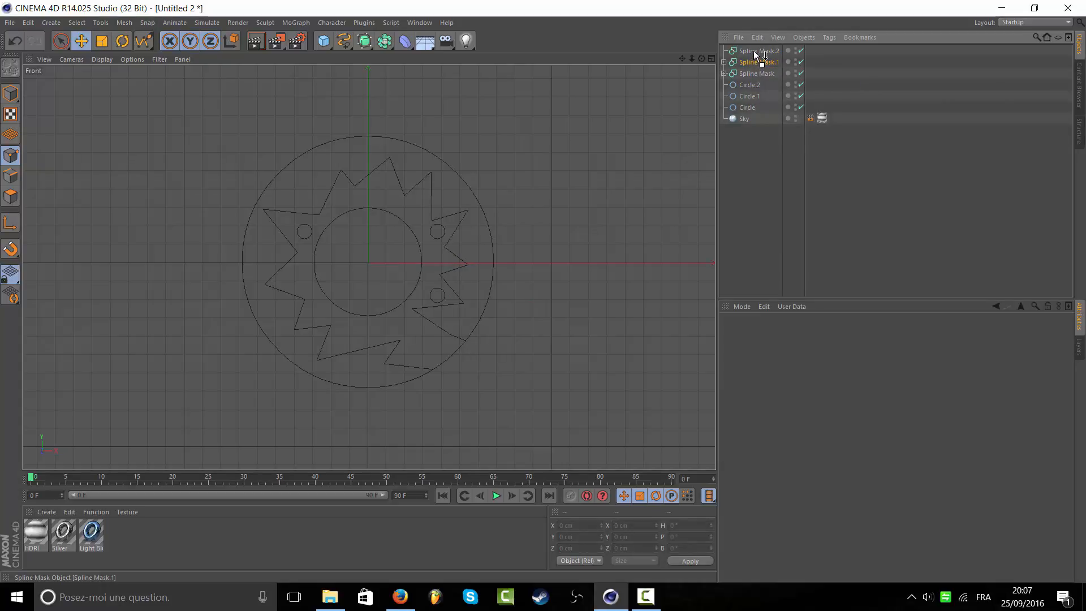
{"action": "left_click_drag", "start_coordinate": [754, 50], "coordinate": [754, 51]}
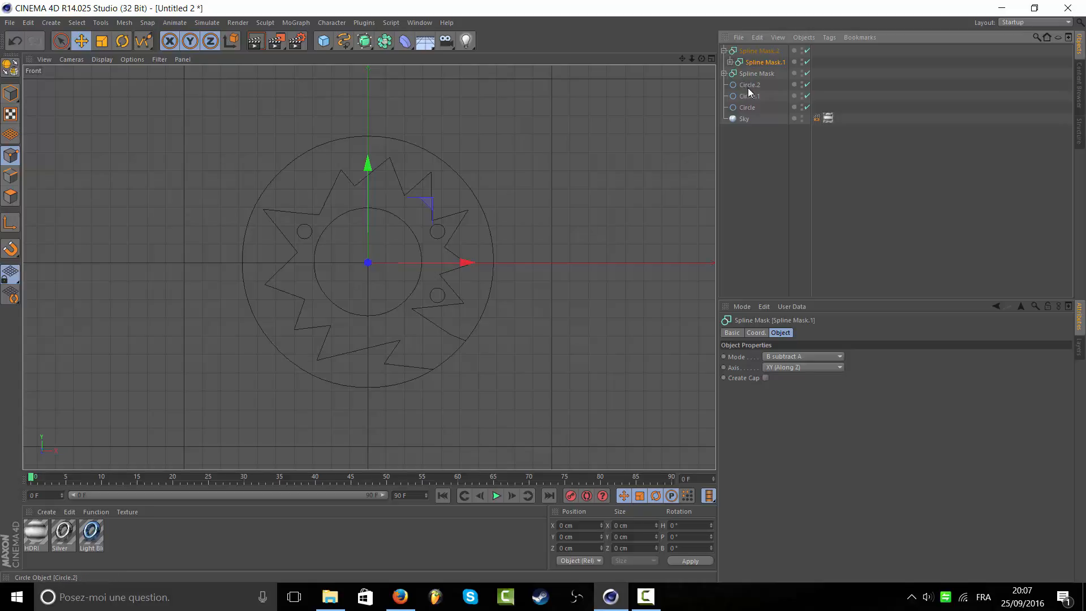
{"action": "left_click_drag", "start_coordinate": [750, 55], "coordinate": [753, 97]}
- Try to nest the upper-right and upper-left circles in their own pasted Spline Mask copies set to A union B
{"action": "left_click", "coordinate": [724, 51]}
{"action": "left_click", "coordinate": [745, 52]}
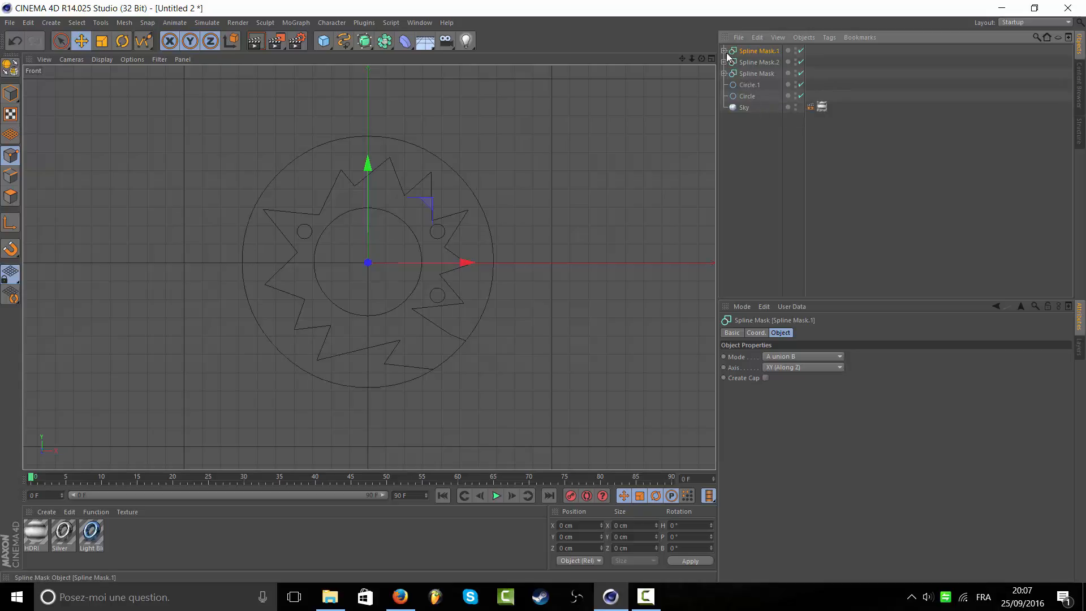
{"action": "left_click_drag", "start_coordinate": [749, 81], "coordinate": [741, 52]}
{"action": "key", "text": "ctrl+v"}
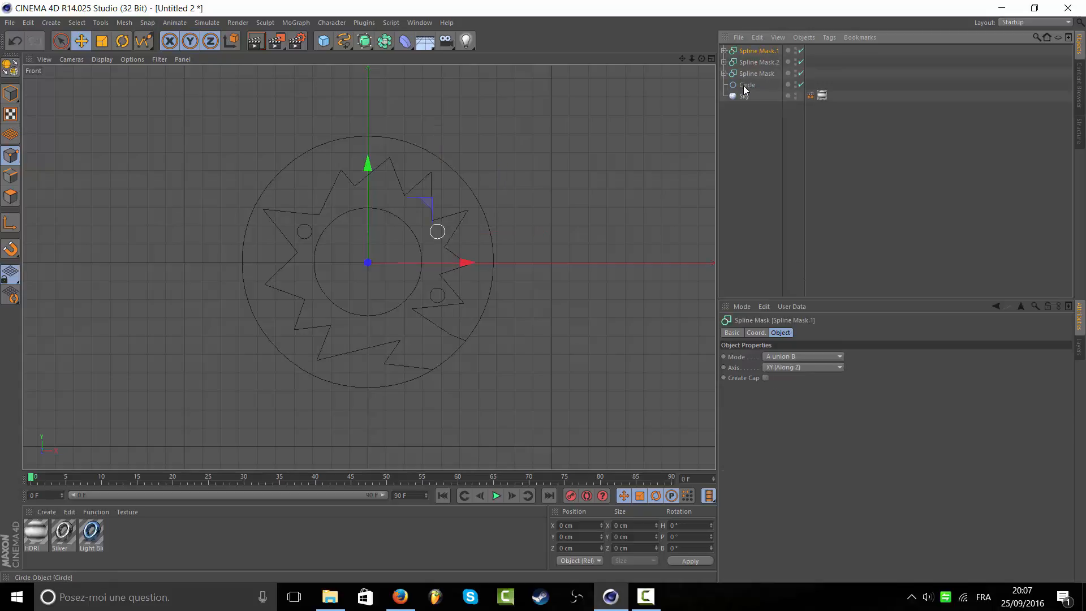
{"action": "left_click_drag", "start_coordinate": [748, 96], "coordinate": [749, 94]}
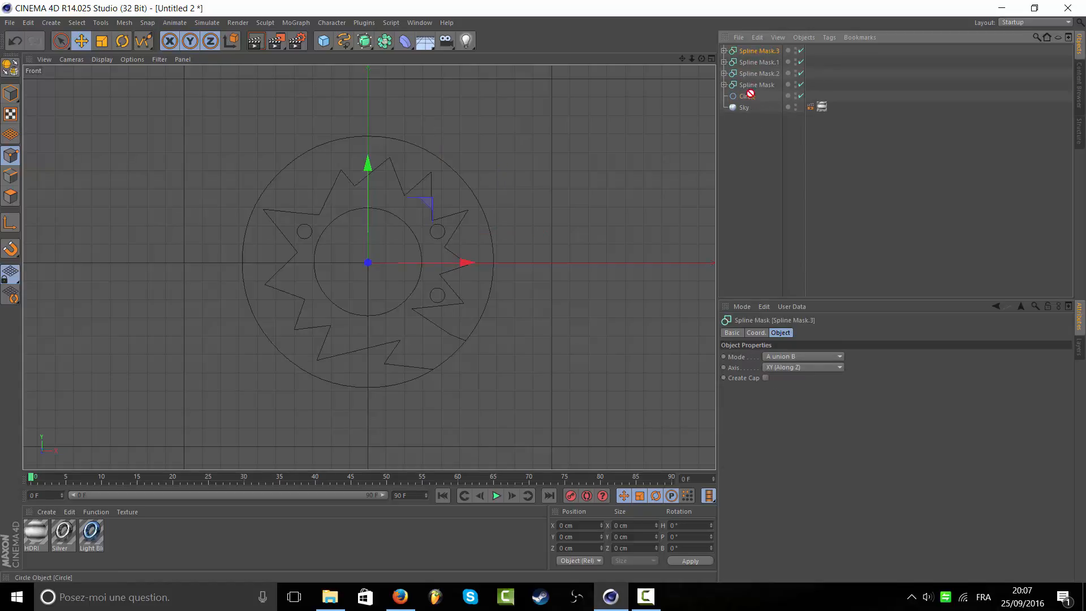
{"action": "left_click_drag", "start_coordinate": [755, 52], "coordinate": [733, 52]}
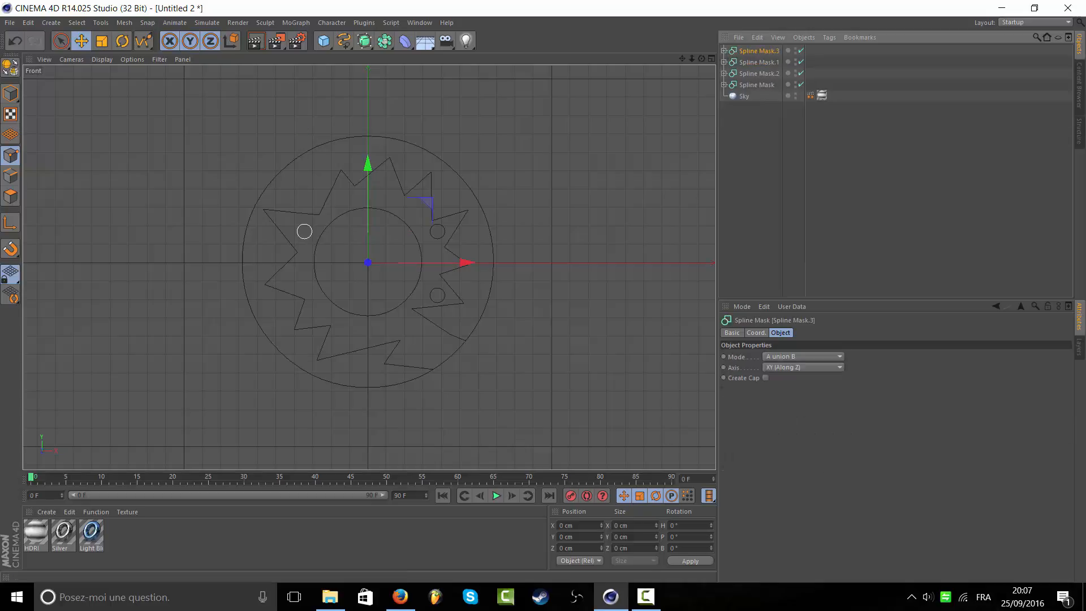
{"action": "left_click", "coordinate": [645, 597]}
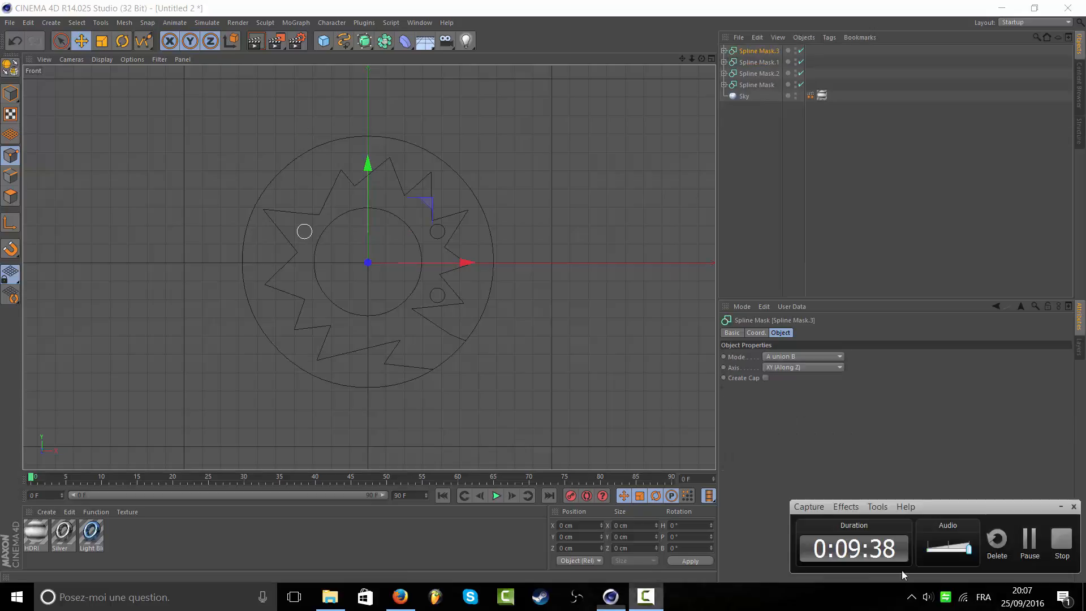
{"action": "left_click", "coordinate": [1031, 538]}
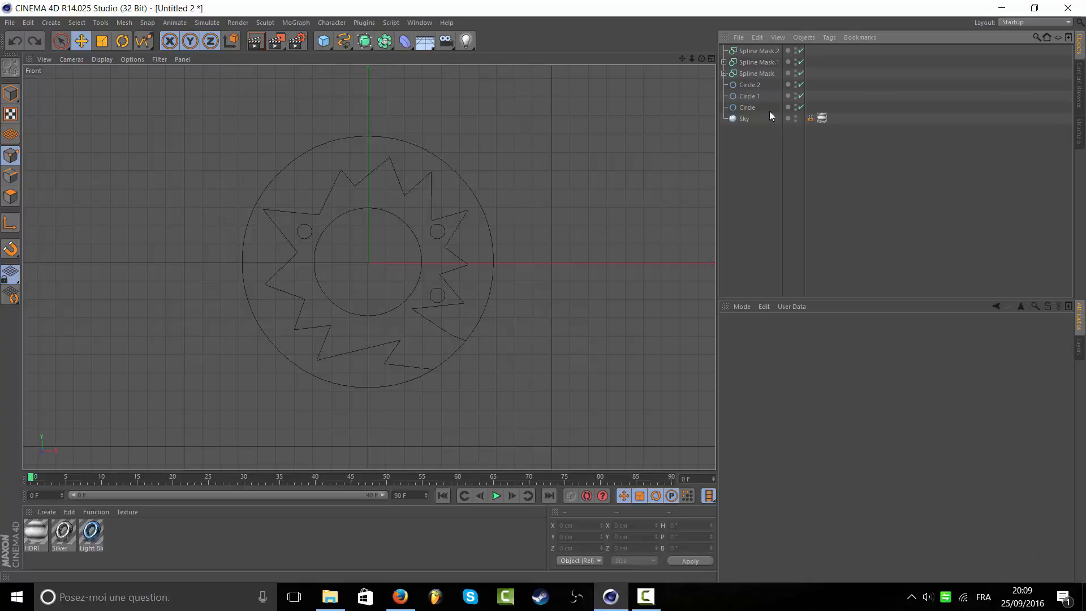
- Combine the B subtract A mask and Circle.2 as children of the empty A union B Spline Mask
{"action": "left_click", "coordinate": [758, 53]}
{"action": "left_click", "coordinate": [761, 63]}
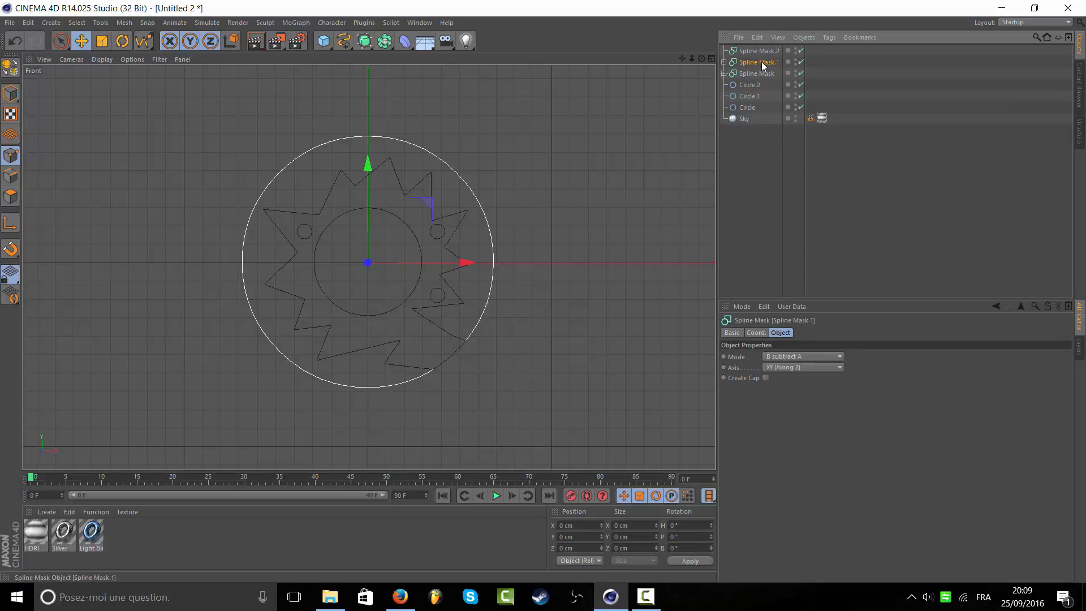
{"action": "mouse_move", "coordinate": [762, 62]}
{"action": "left_mouse_down"}
{"action": "mouse_move", "coordinate": [733, 54]}
{"action": "mouse_move", "coordinate": [754, 67]}
{"action": "mouse_move", "coordinate": [757, 56]}
{"action": "left_mouse_up"}
{"action": "left_click", "coordinate": [724, 51]}
{"action": "left_click", "coordinate": [746, 51]}
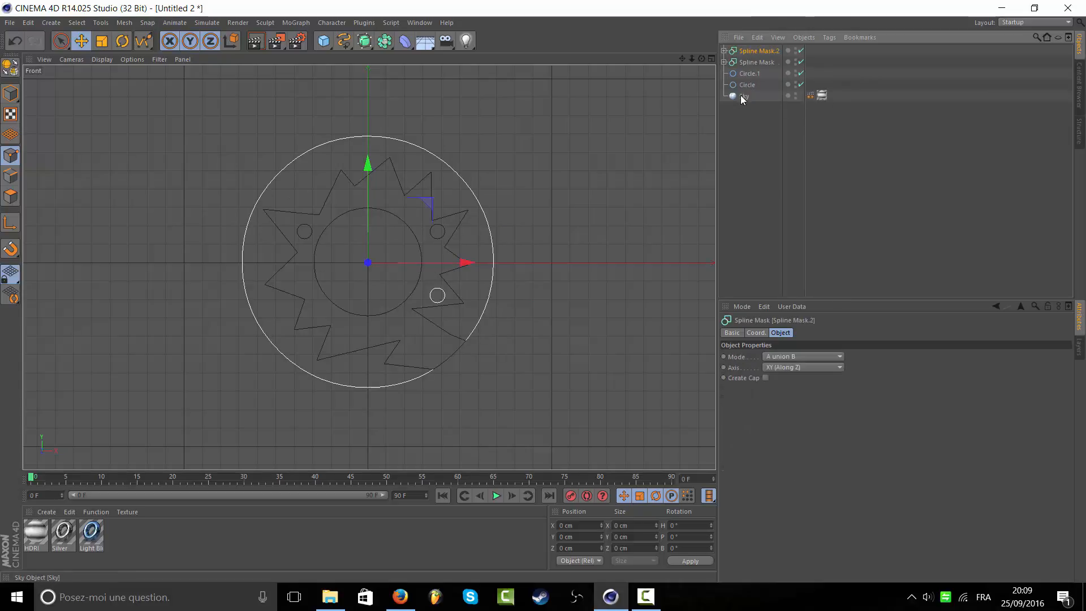
- Paste another Spline Mask and nest it with the upper-right circle, Circle.1, inside Spline Mask.2
{"action": "key", "text": "ctrl+v"}
{"action": "left_click_drag", "start_coordinate": [755, 55], "coordinate": [757, 61]}
{"action": "left_click_drag", "start_coordinate": [749, 108], "coordinate": [749, 55]}
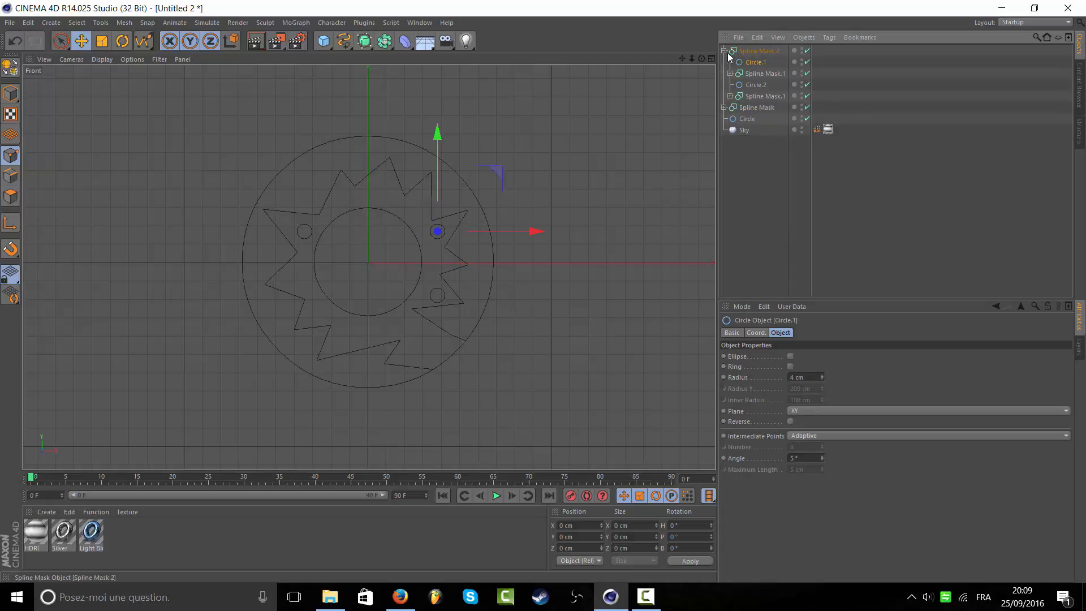
- Paste one more Spline Mask, nest it with the upper-left circle inside Spline Mask.2, and collapse that group
{"action": "left_click", "coordinate": [724, 50]}
{"action": "left_click", "coordinate": [744, 52]}
{"action": "key", "text": "ctrl+v"}
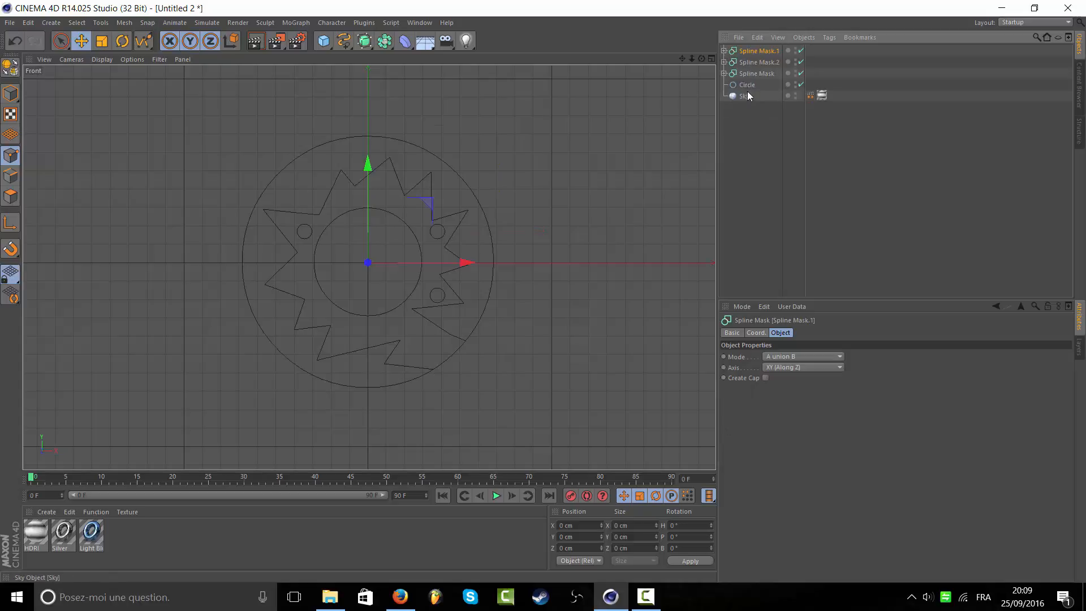
{"action": "left_click_drag", "start_coordinate": [754, 61], "coordinate": [757, 58]}
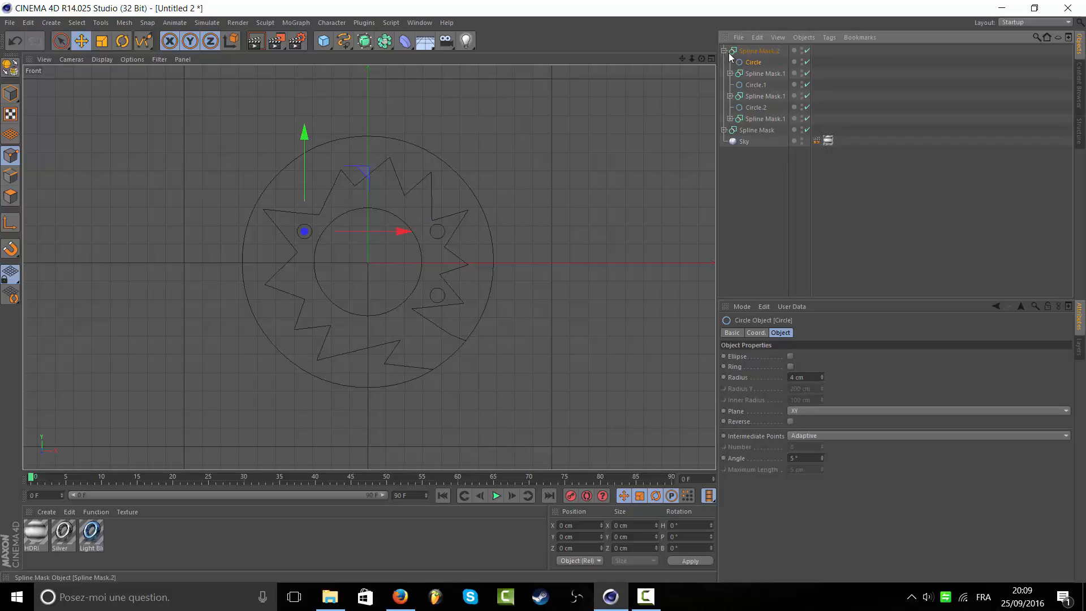
{"action": "left_click", "coordinate": [733, 51]}
{"action": "left_click", "coordinate": [723, 52]}
{"action": "left_click", "coordinate": [759, 163]}
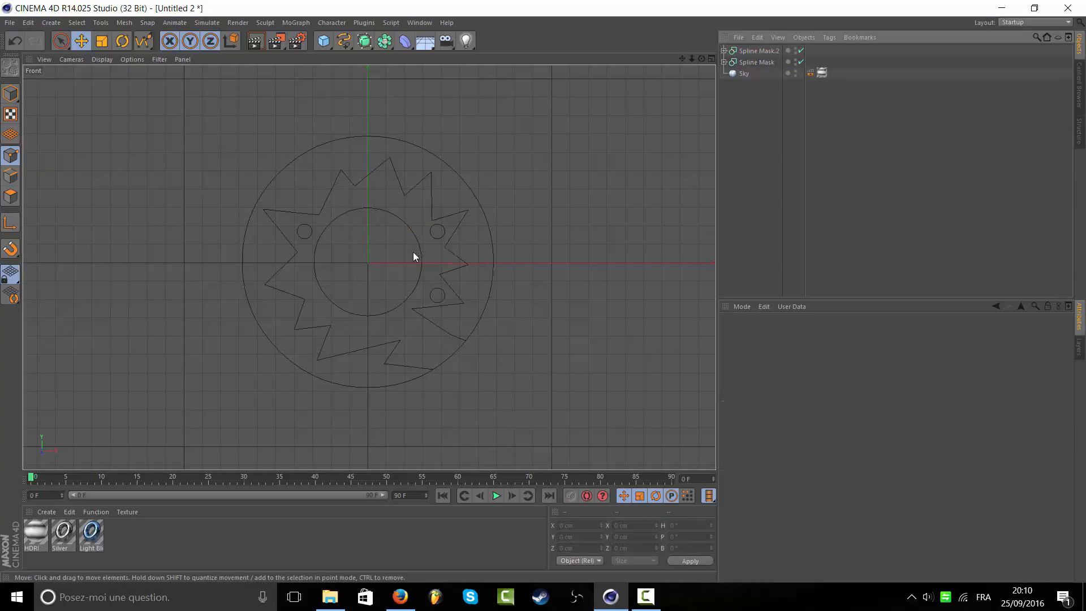
- Switch to the perspective view and rename both Spline Mask groups to O
{"action": "middle_click", "coordinate": [367, 263]}
{"action": "middle_click", "coordinate": [261, 150]}
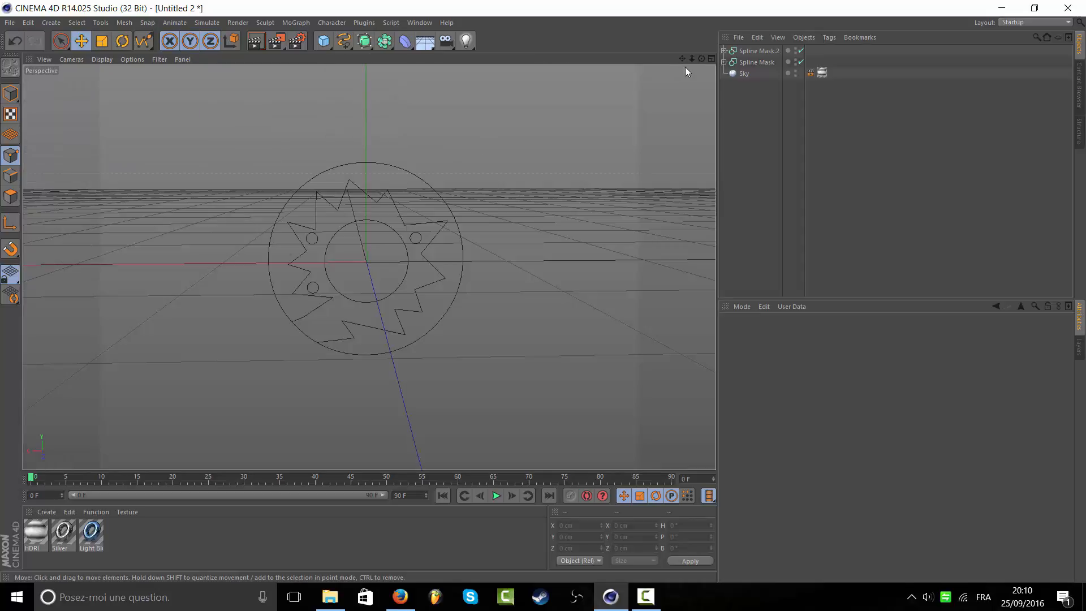
{"action": "double_click", "coordinate": [748, 51]}
{"action": "type", "text": "O"}
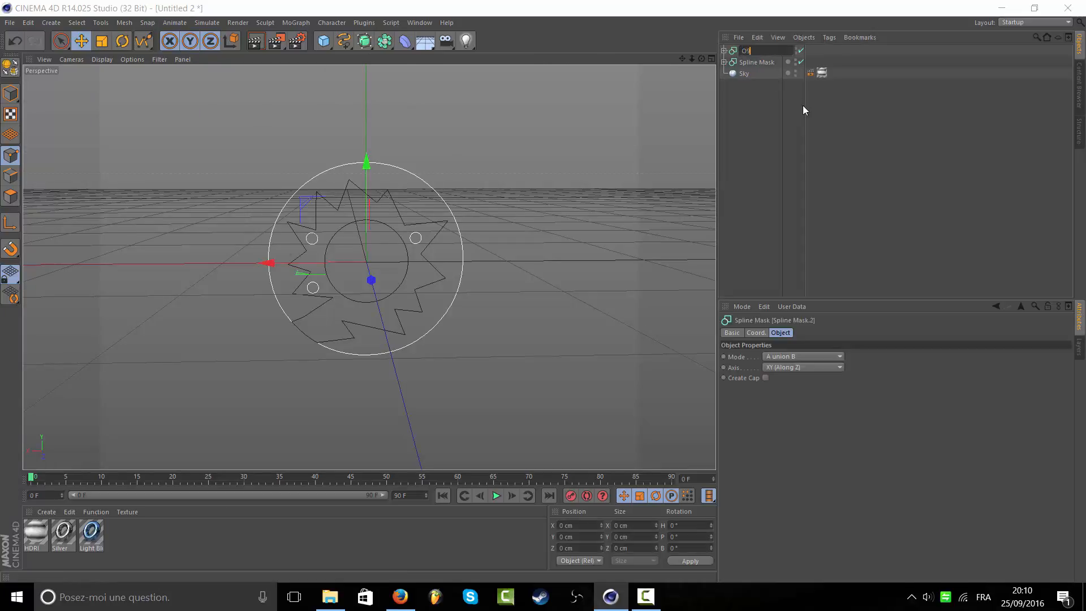
{"action": "left_click", "coordinate": [755, 69]}
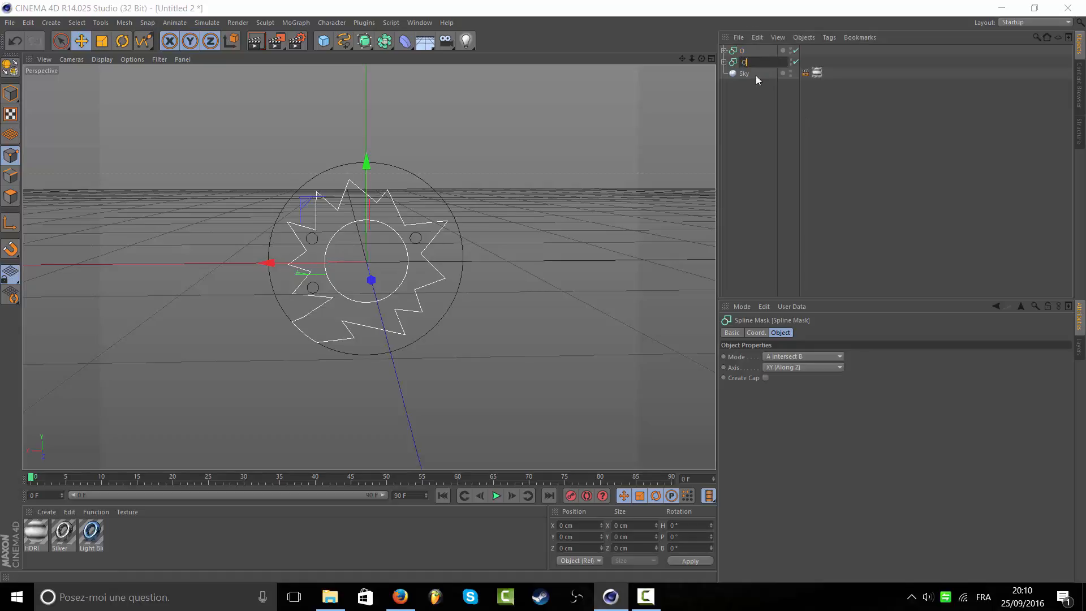
{"action": "left_click", "coordinate": [775, 151]}
{"action": "left_click_drag", "start_coordinate": [368, 39], "coordinate": [487, 68]}
{"action": "left_click", "coordinate": [487, 75]}
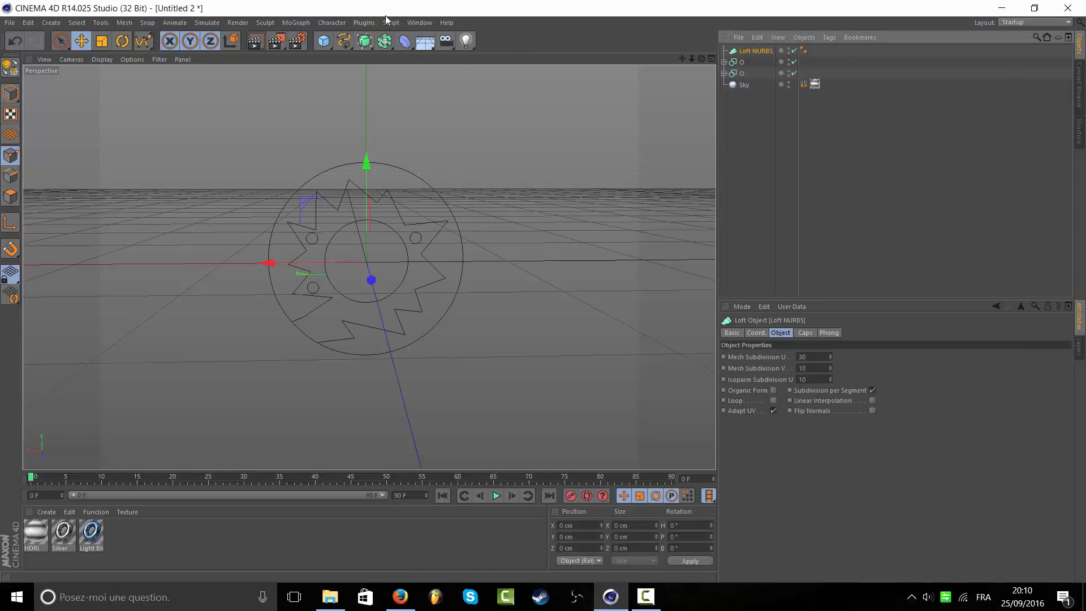
{"action": "key", "text": "Delete"}
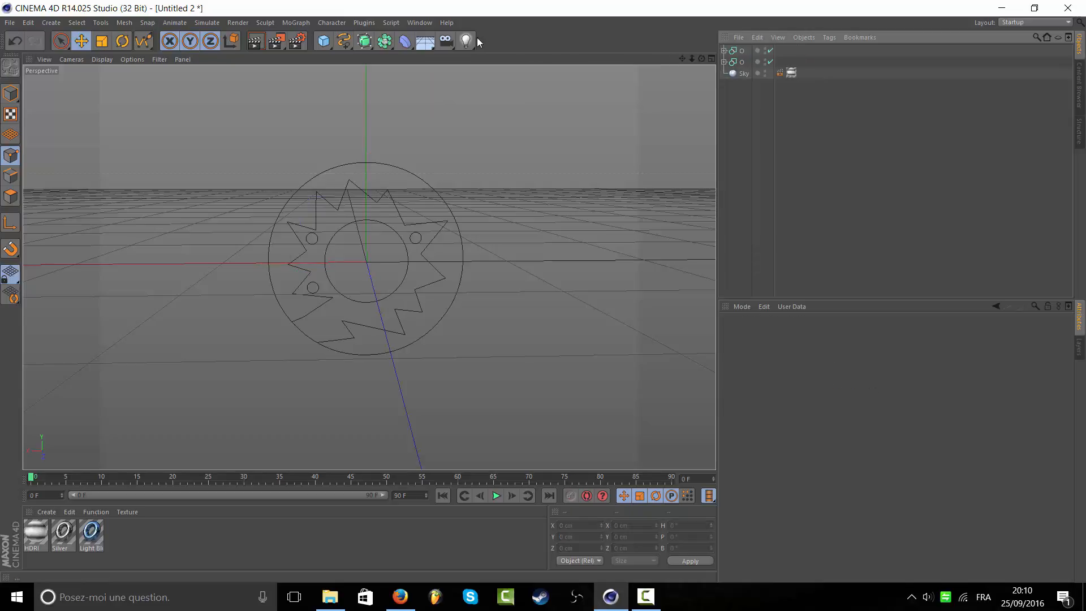
- Add an Extrude NURBS and set its start and end caps to Fillet Cap
{"action": "left_click_drag", "start_coordinate": [360, 47], "coordinate": [485, 54]}
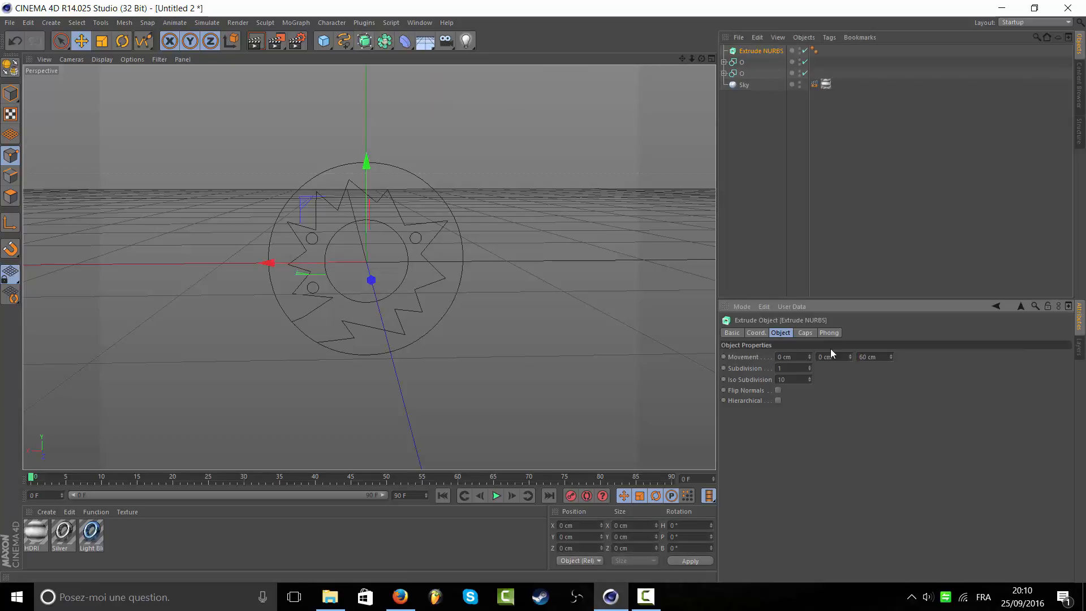
{"action": "left_click", "coordinate": [805, 334]}
{"action": "left_click", "coordinate": [808, 389]}
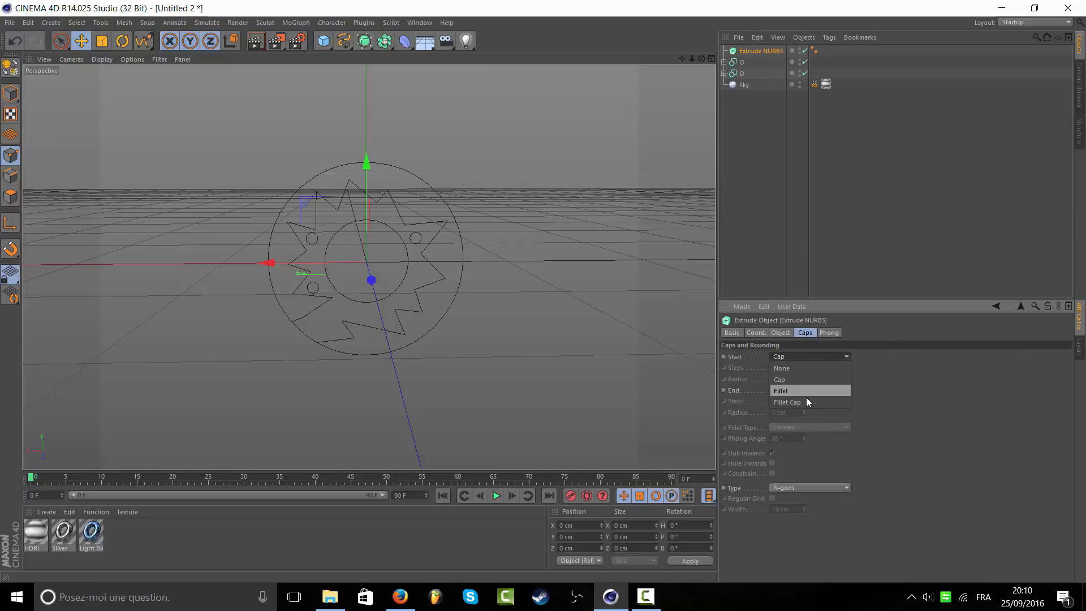
{"action": "left_click", "coordinate": [816, 435]}
- Set the start and end fillet steps to 10, the start radius to 22 cm and the end radius to 2 cm
{"action": "left_click", "coordinate": [786, 369]}
{"action": "type", "text": "00"}
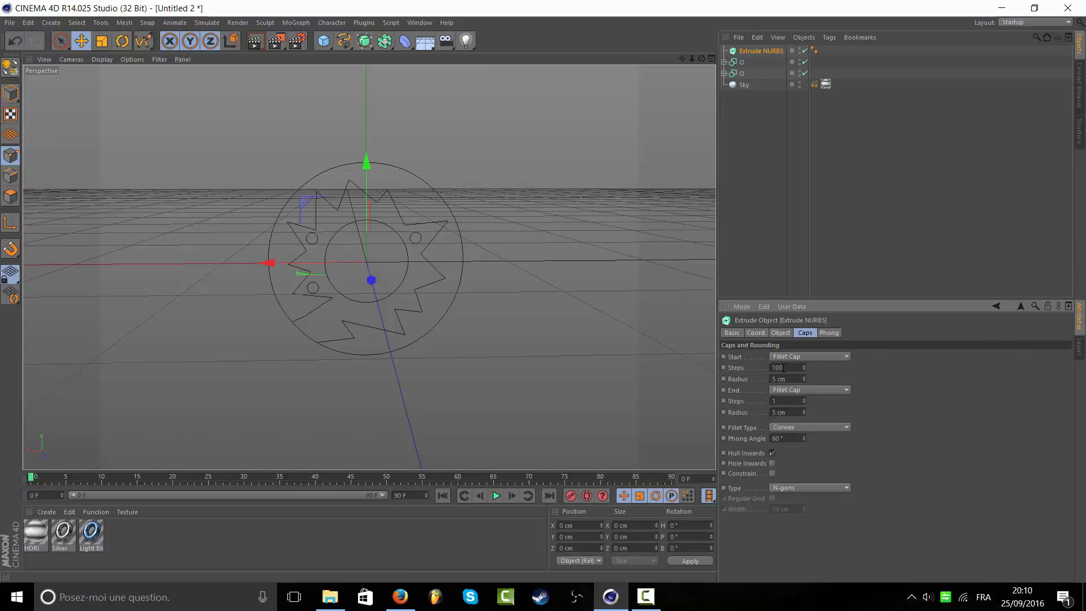
{"action": "left_click_drag", "start_coordinate": [784, 368], "coordinate": [750, 372]}
{"action": "type", "text": "22"}
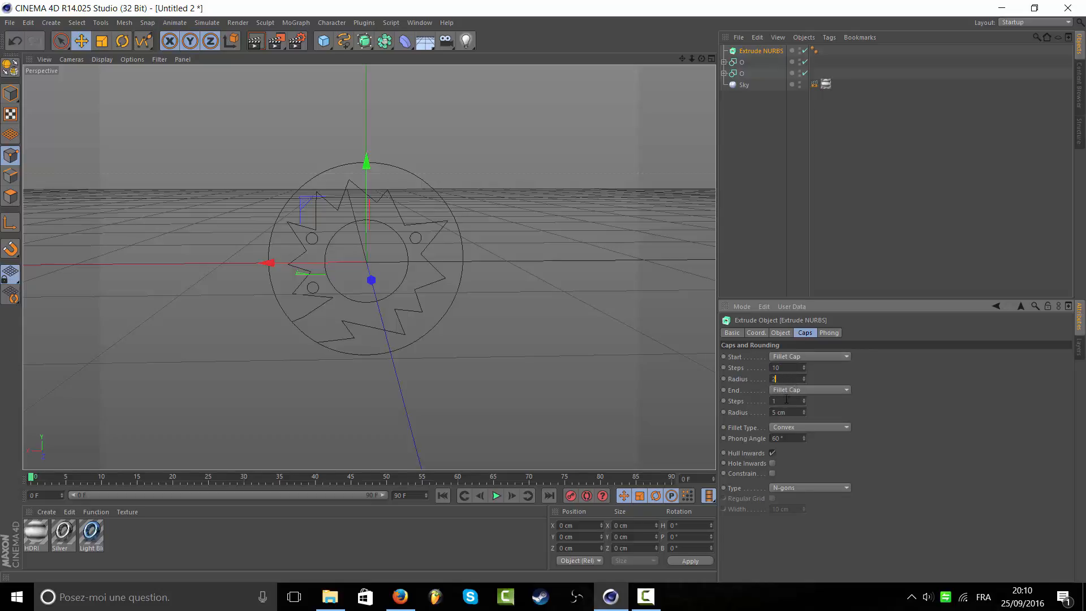
{"action": "left_click_drag", "start_coordinate": [789, 412], "coordinate": [767, 411]}
{"action": "left_click", "coordinate": [753, 93]}
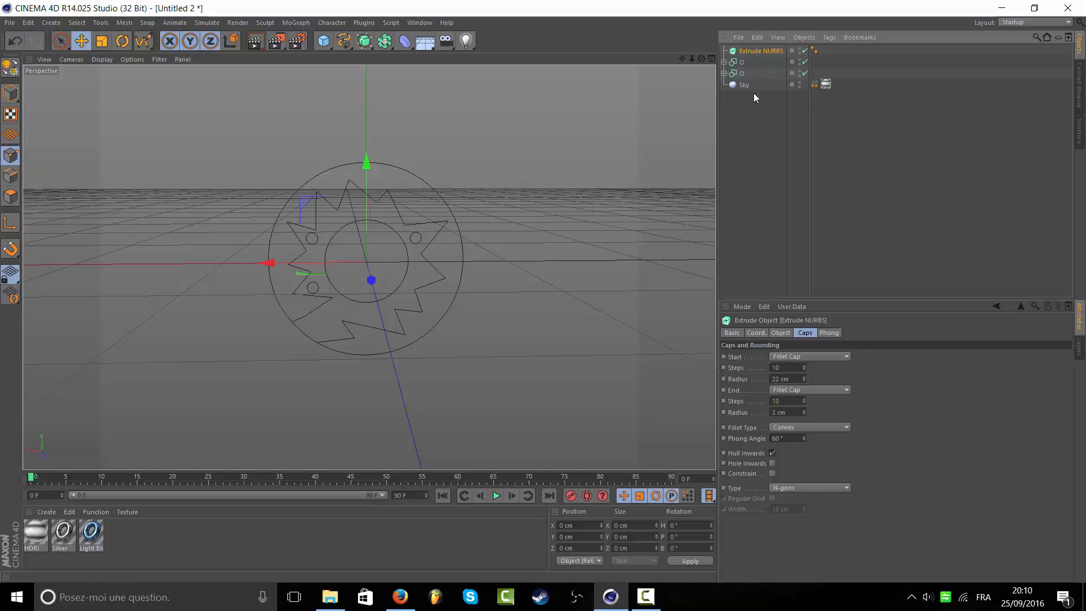
- Nest the A intersect B mask O inside the Extrude NURBS and set its start fillet radius to 2 cm
{"action": "left_click_drag", "start_coordinate": [742, 73], "coordinate": [751, 56]}
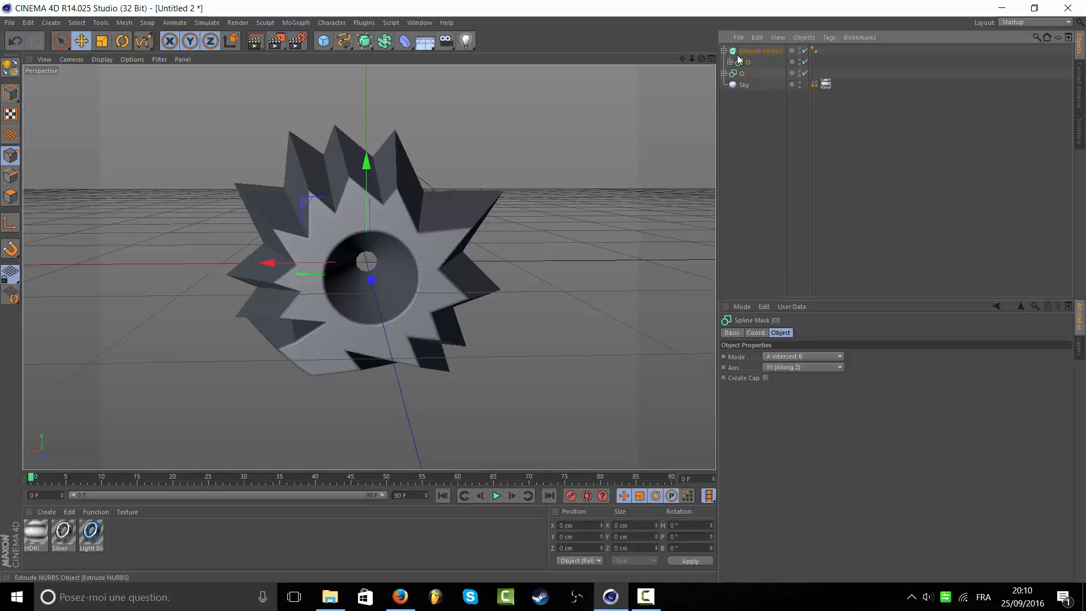
{"action": "left_click", "coordinate": [755, 51]}
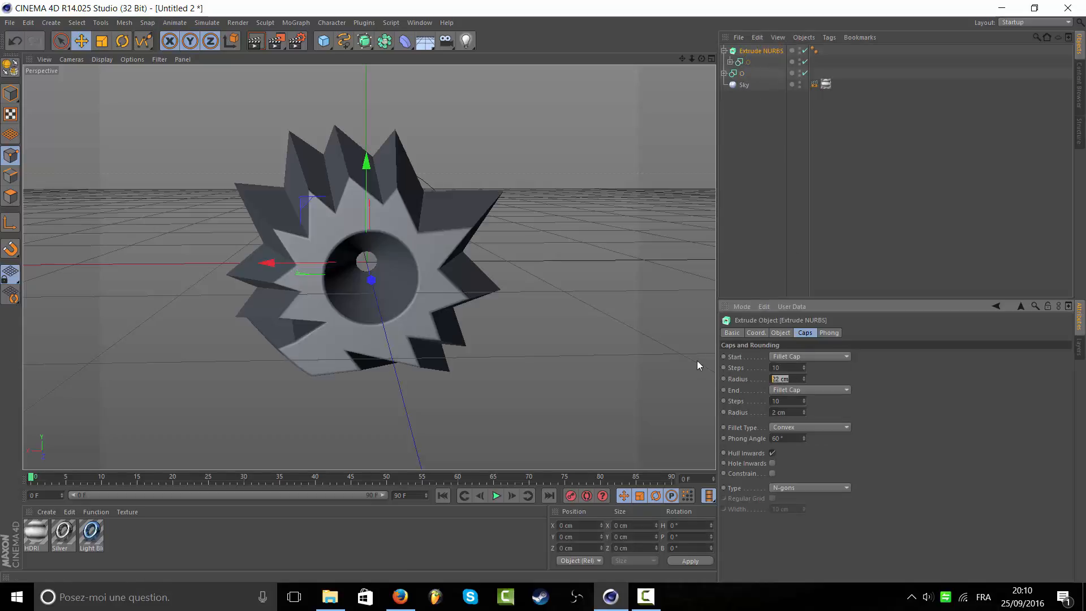
{"action": "left_click", "coordinate": [765, 207]}
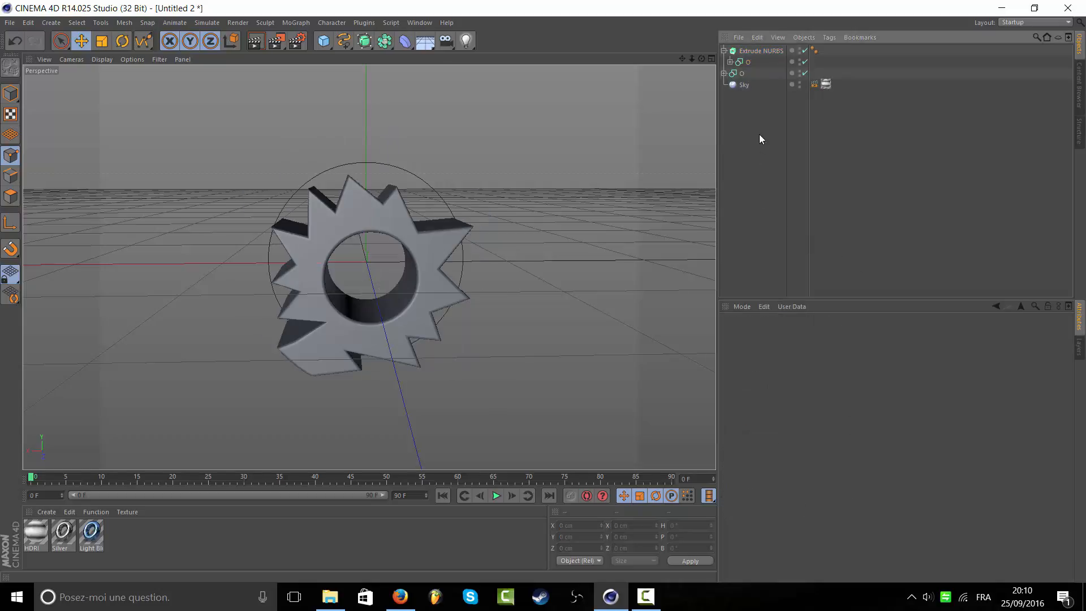
{"action": "left_click", "coordinate": [724, 51]}
- Duplicate the Extrude NURBS and replace the copy's child with the A union B mask O
{"action": "left_click", "coordinate": [746, 51]}
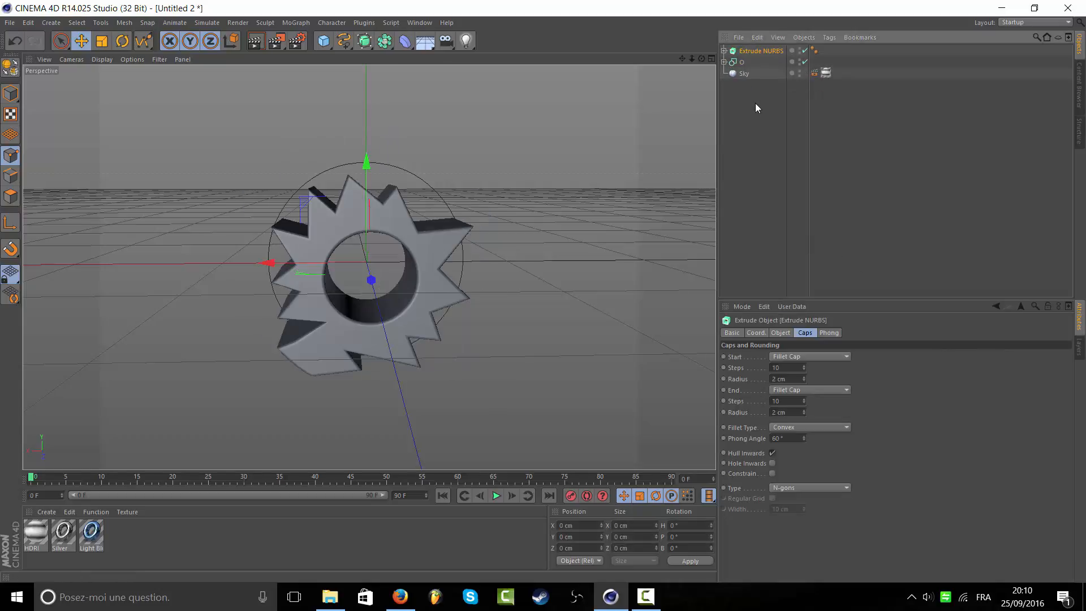
{"action": "key", "text": "ctrl+c"}
{"action": "key", "text": "ctrl+v"}
{"action": "left_click", "coordinate": [724, 50]}
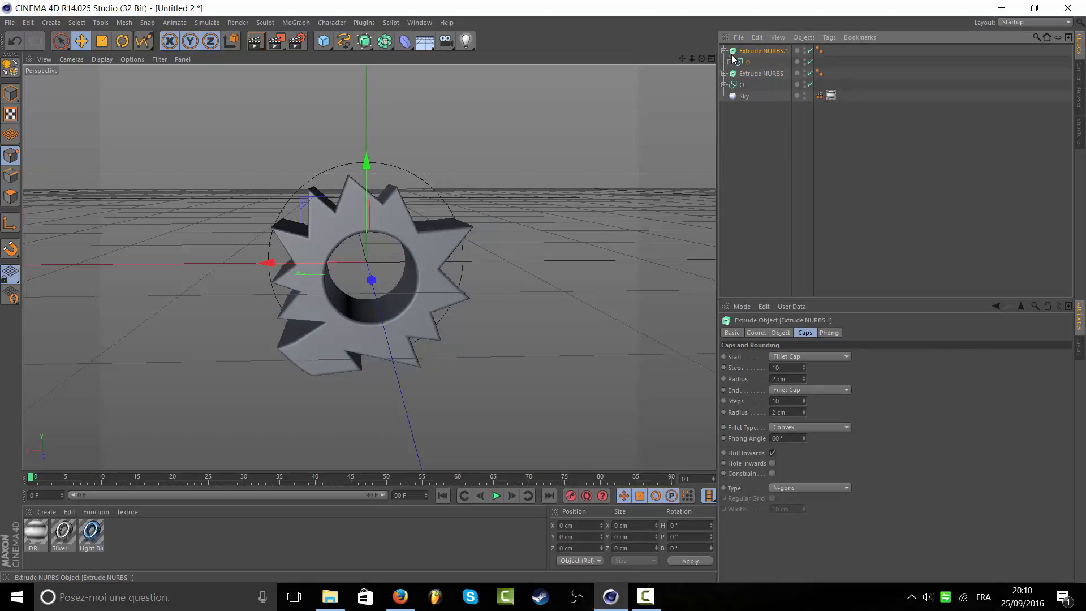
{"action": "left_click", "coordinate": [747, 62]}
{"action": "left_click_drag", "start_coordinate": [751, 84], "coordinate": [747, 56]}
{"action": "left_click", "coordinate": [724, 51]}
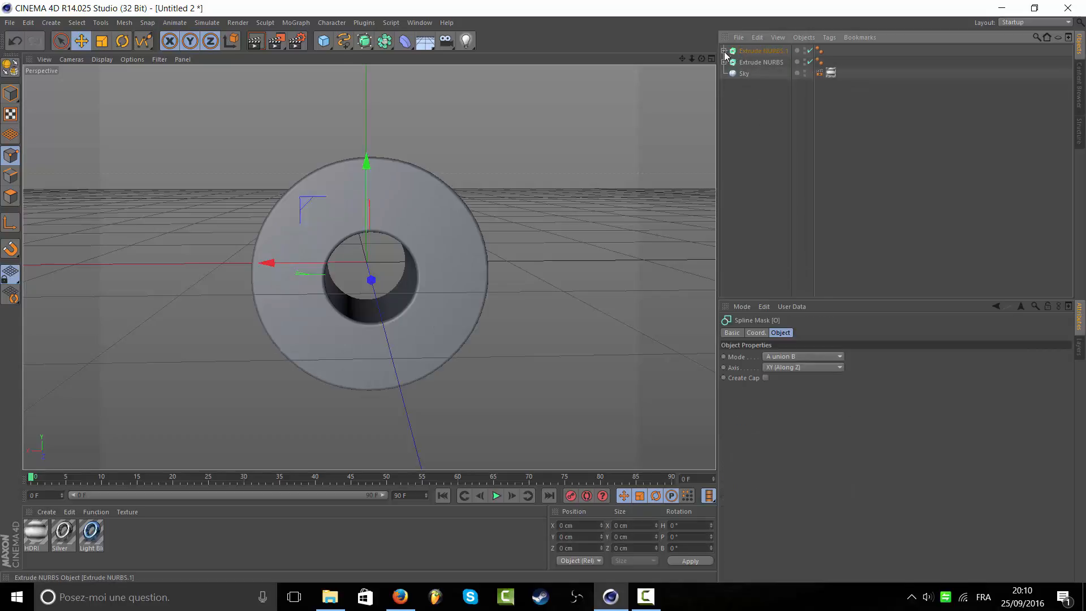
- Set the Z movement of Extrude NURBS.1 to 65 cm and adjust its Z position relative to the inner zigzag piece
{"action": "left_click", "coordinate": [760, 50]}
{"action": "left_click", "coordinate": [779, 334]}
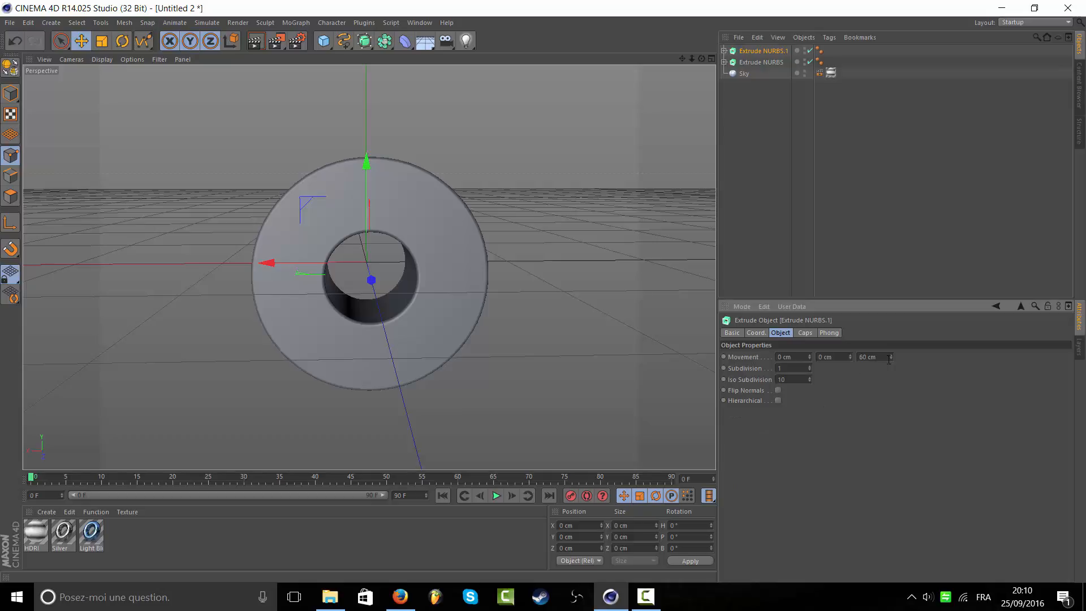
{"action": "type", "text": "65"}
{"action": "key", "text": "Return"}
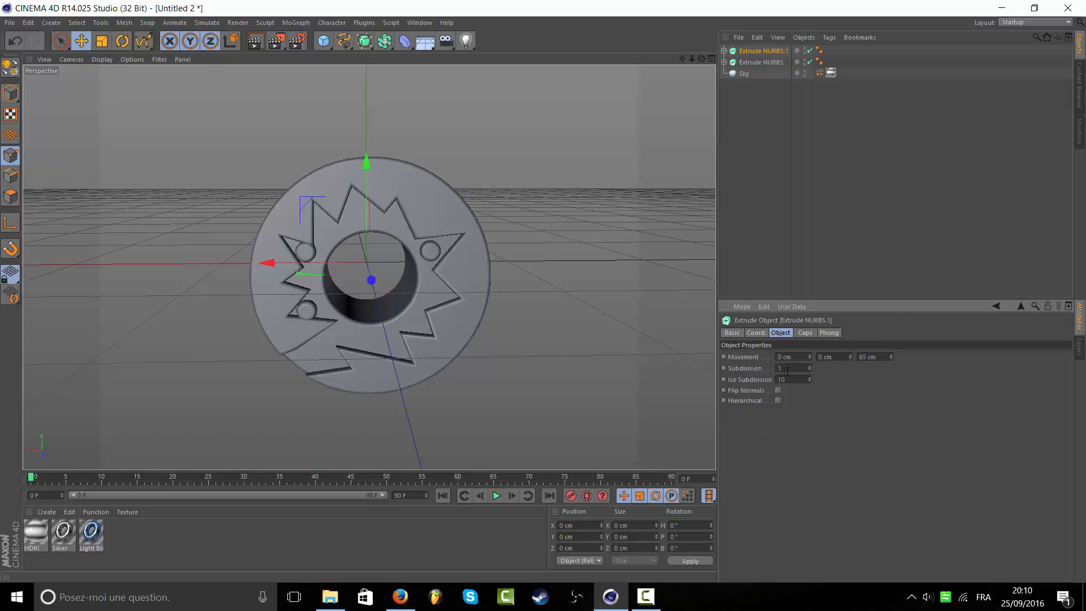
{"action": "left_click", "coordinate": [756, 333]}
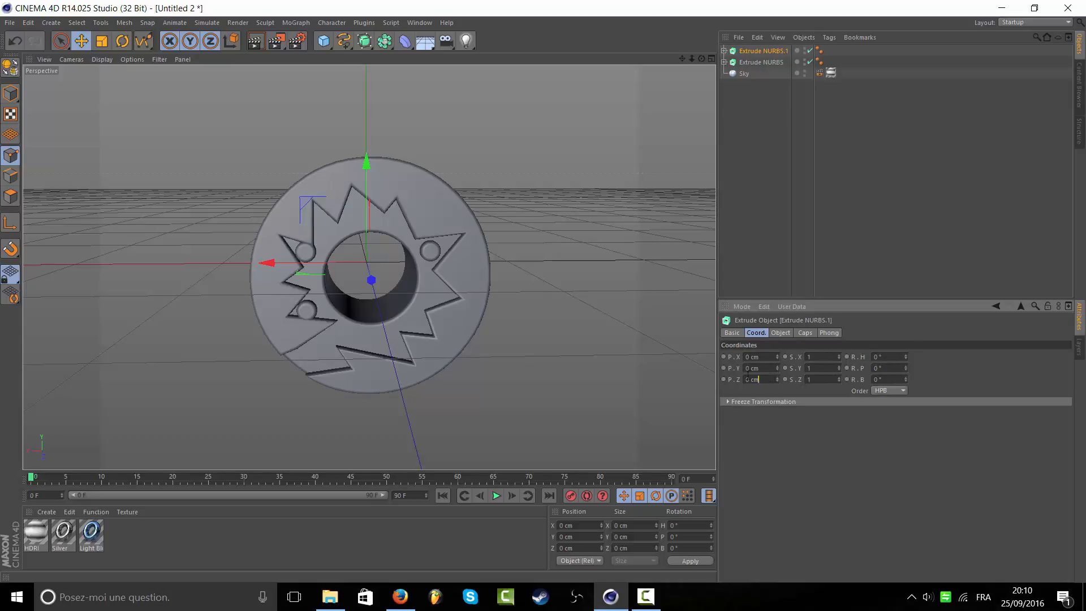
{"action": "key", "text": "BackSpace"}
{"action": "left_click_drag", "start_coordinate": [701, 58], "coordinate": [758, 65]}
{"action": "left_click", "coordinate": [749, 114]}
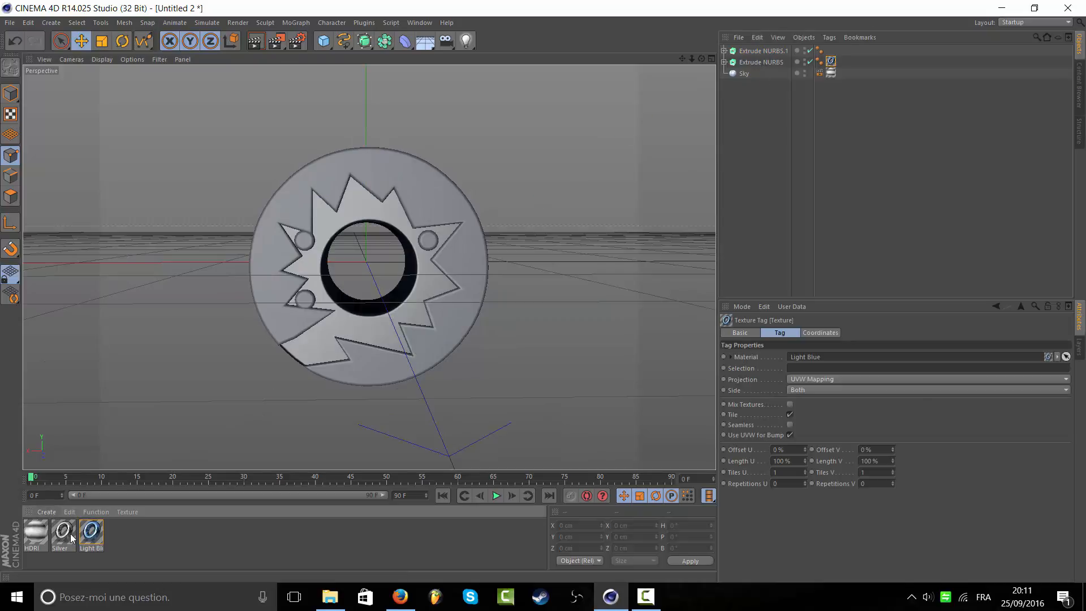
- Apply the Silver material and swap the texture tags so Extrude NURBS.1 uses Light Blue and Extrude NURBS uses Silver
{"action": "left_click_drag", "start_coordinate": [100, 512], "coordinate": [748, 59]}
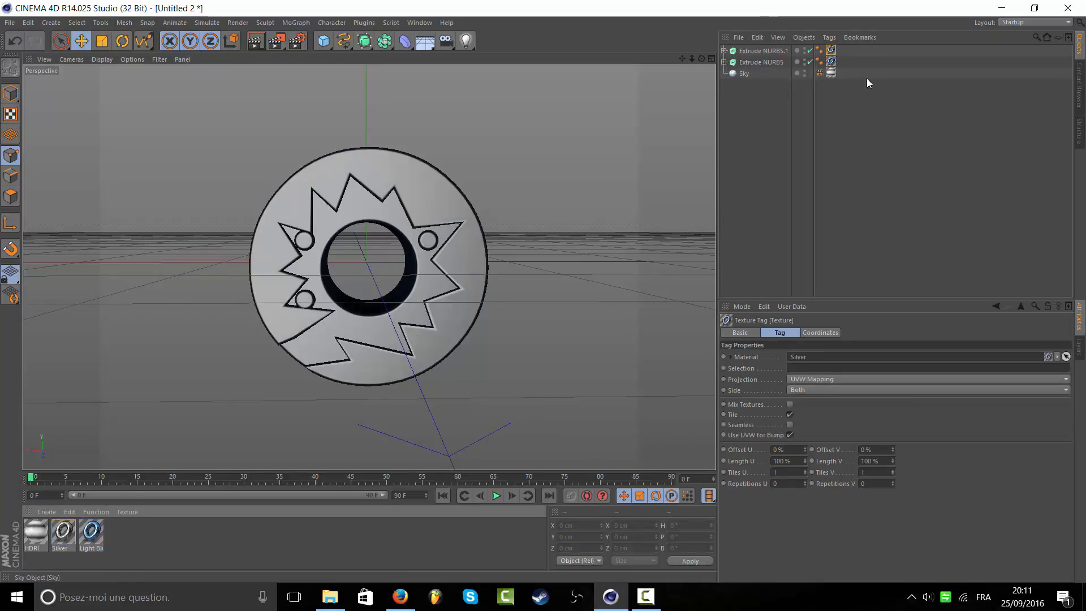
{"action": "left_click_drag", "start_coordinate": [865, 73], "coordinate": [842, 51]}
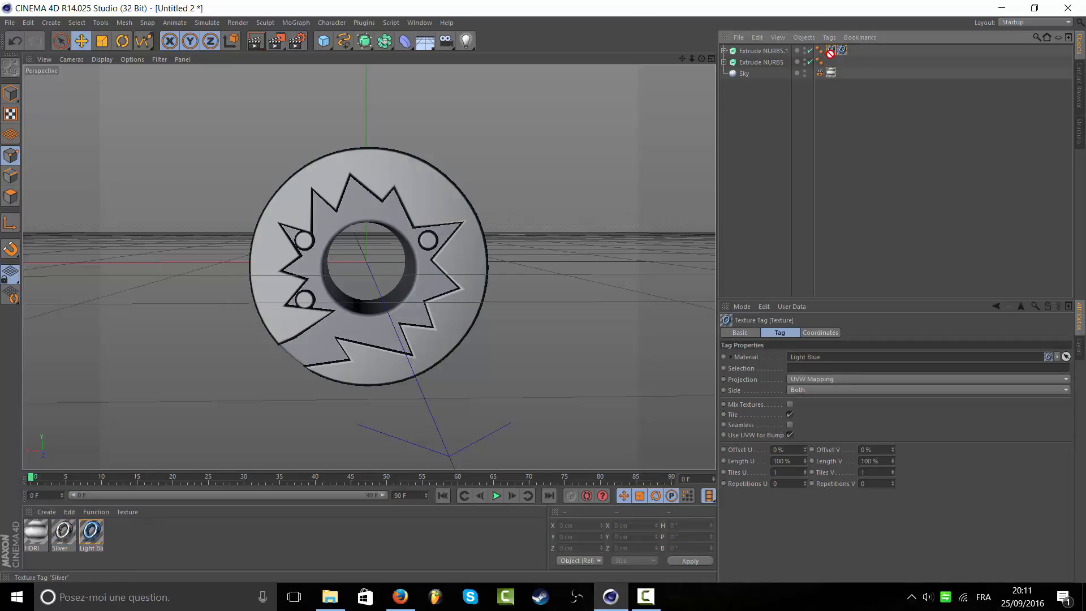
{"action": "key", "text": "ctrl+z"}
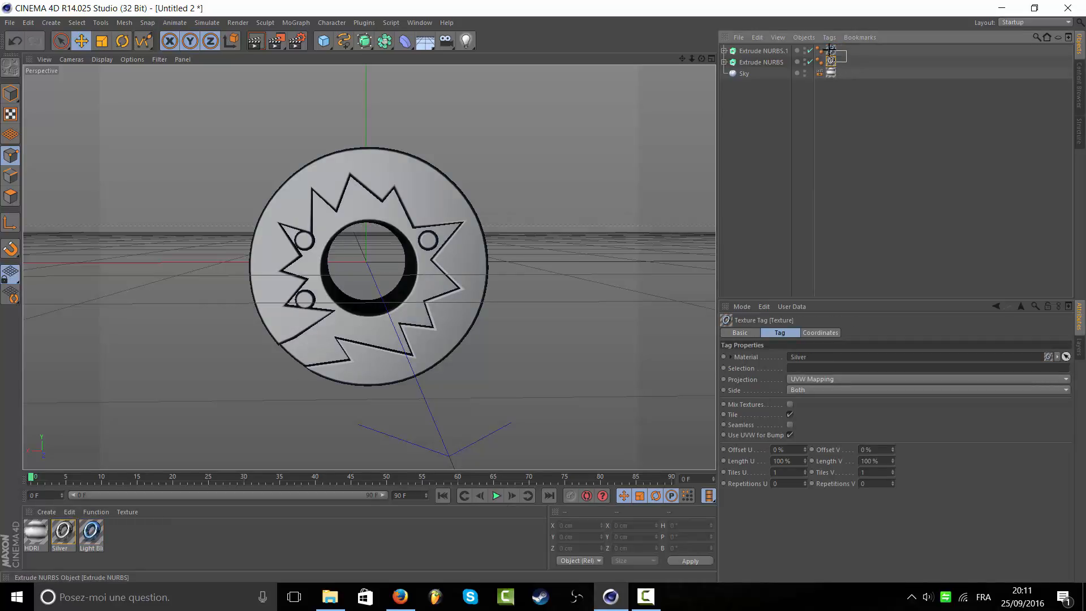
- Set both texture tags to Cubic projection and enable Seamless
{"action": "left_click", "coordinate": [818, 381]}
{"action": "left_click", "coordinate": [819, 423]}
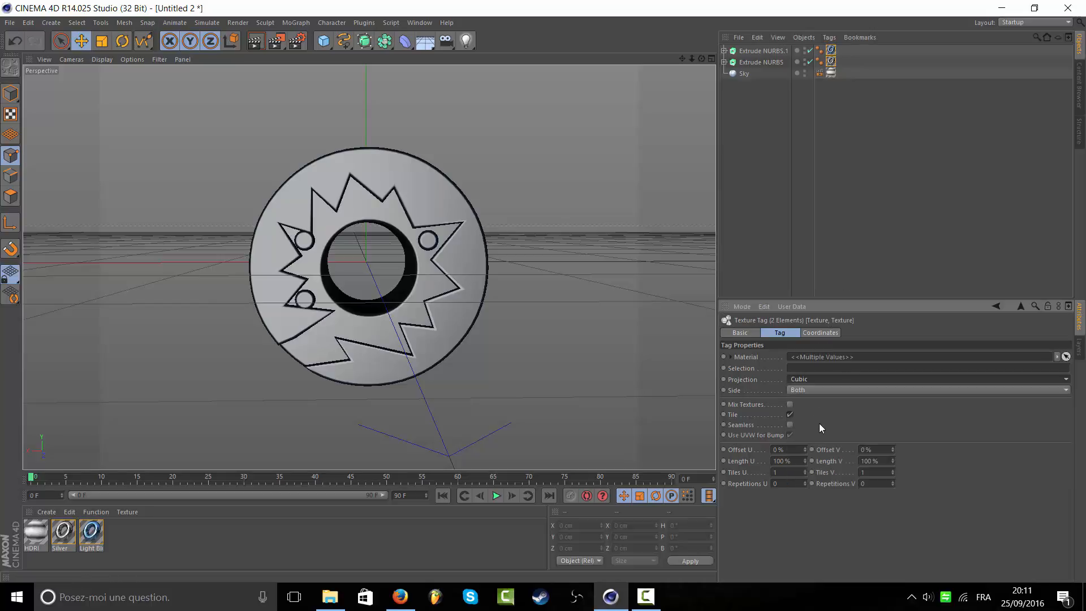
{"action": "left_click", "coordinate": [790, 424]}
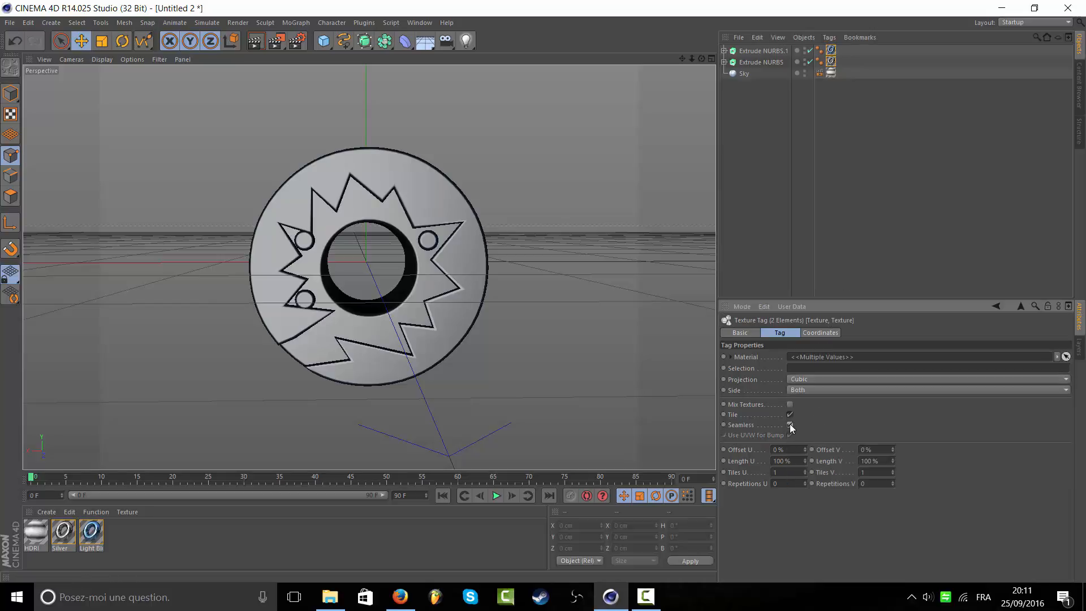
- Render the perspective view to check the silver and blue O, and clear the tag selection
{"action": "left_click", "coordinate": [254, 43]}
{"action": "left_click", "coordinate": [234, 183]}
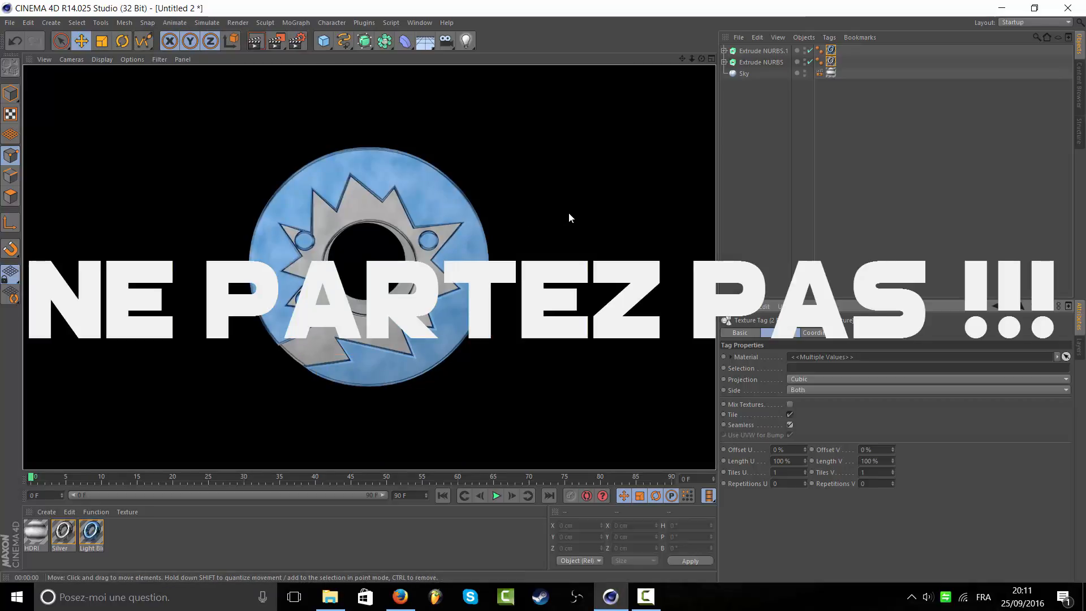
{"action": "left_click", "coordinate": [724, 204]}
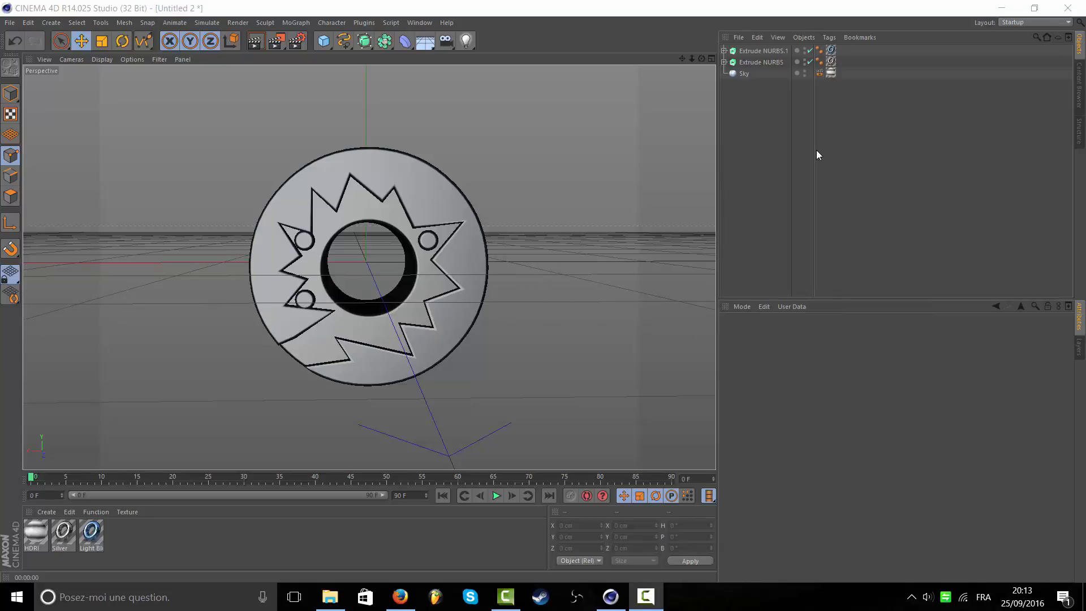
- Switch to the Lightroom Letter Cutter.c4d project and render its letter alphabet, accepting the missing textures
{"action": "left_click", "coordinate": [419, 23]}
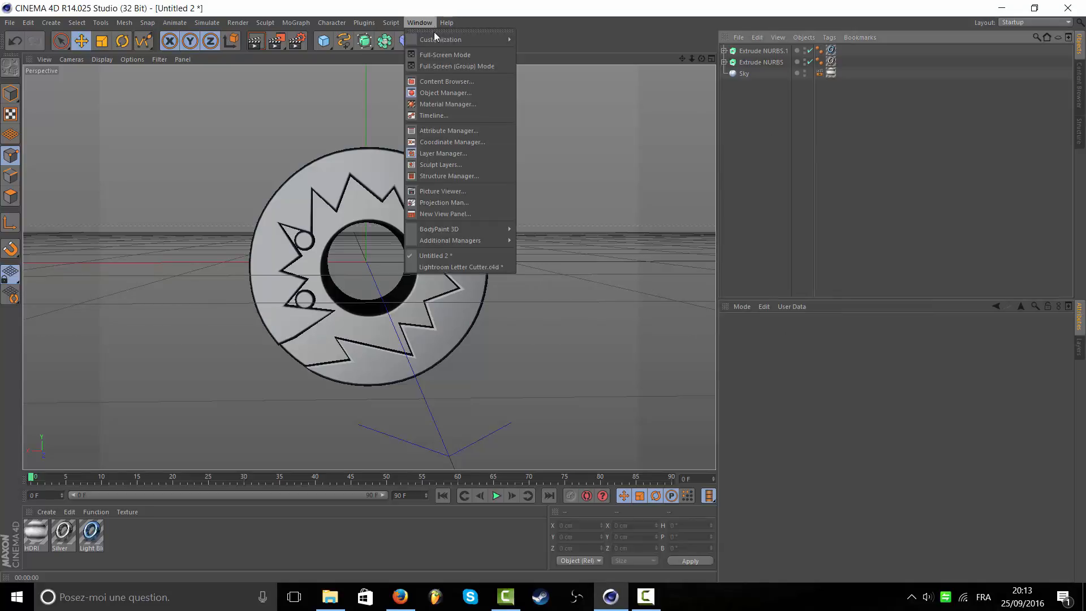
{"action": "left_click", "coordinate": [473, 263]}
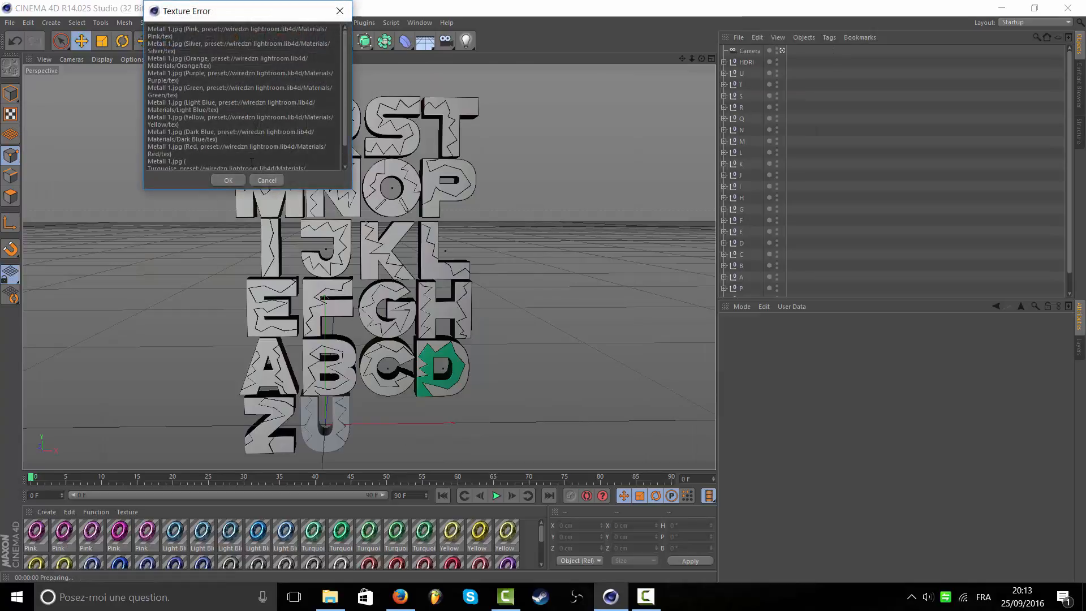
{"action": "left_click", "coordinate": [240, 182]}
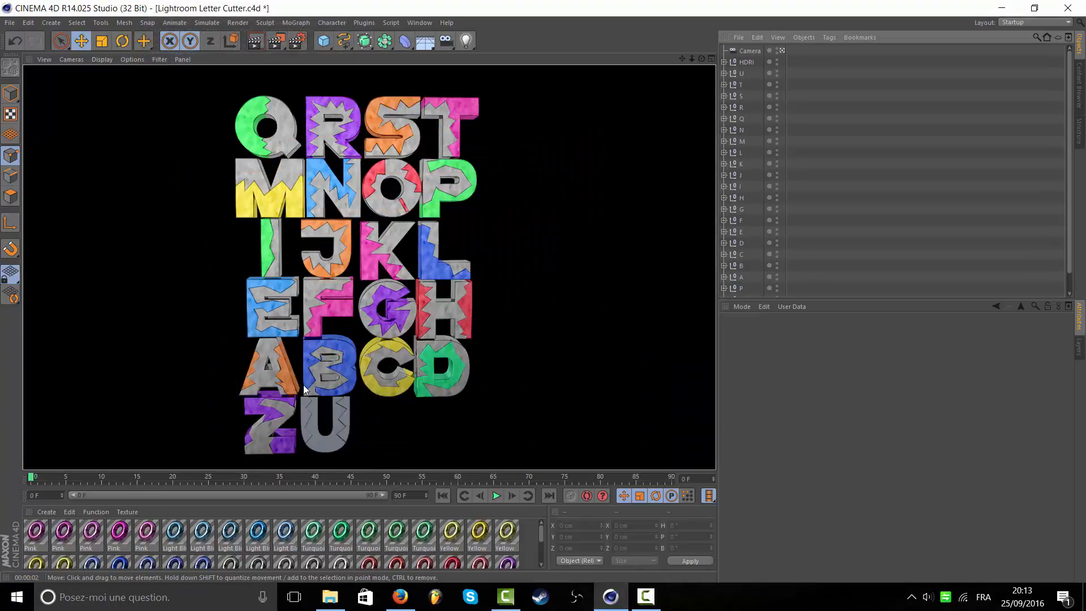
- Look through the alphabet project's materials and render the view again despite the missing textures
{"action": "scroll", "coordinate": [452, 533], "scroll_direction": "down", "scroll_amount": 3}
{"action": "left_click", "coordinate": [463, 558]}
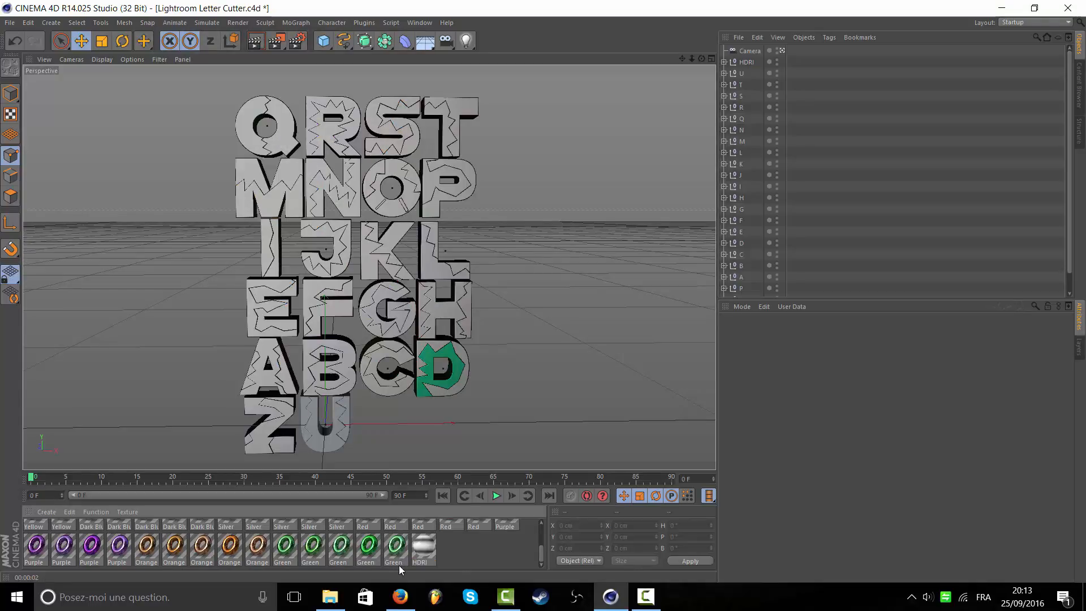
{"action": "left_click_drag", "start_coordinate": [398, 568], "coordinate": [347, 544]}
{"action": "left_click", "coordinate": [256, 41]}
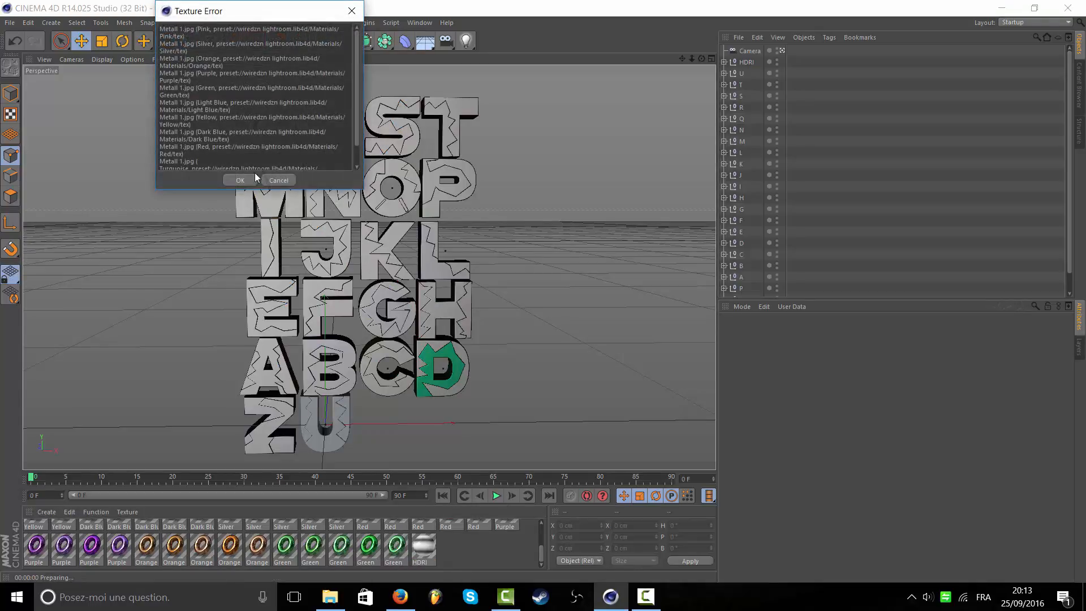
{"action": "left_click", "coordinate": [254, 177]}
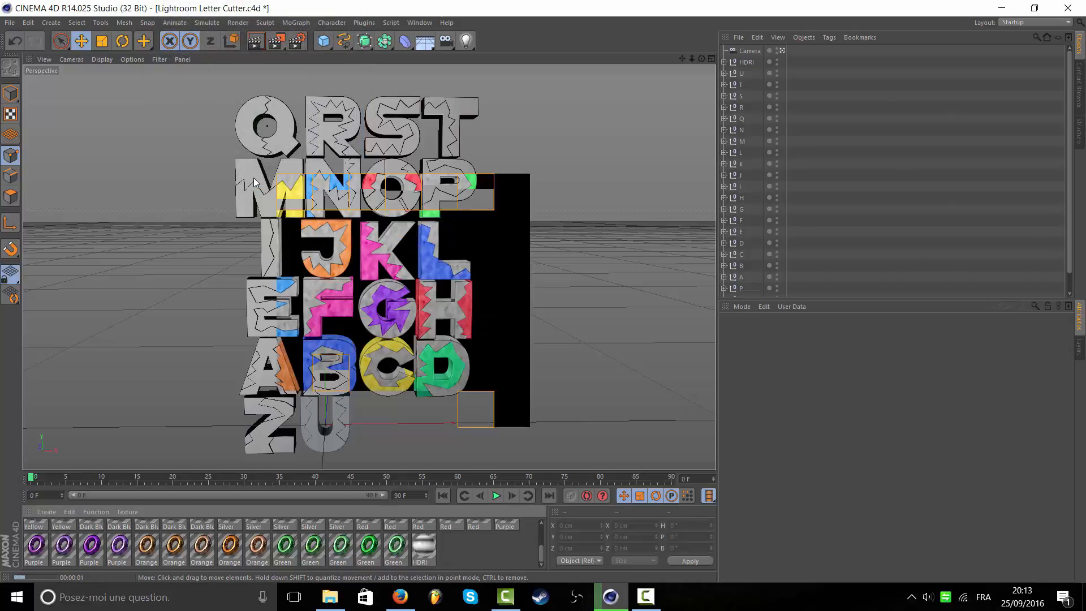